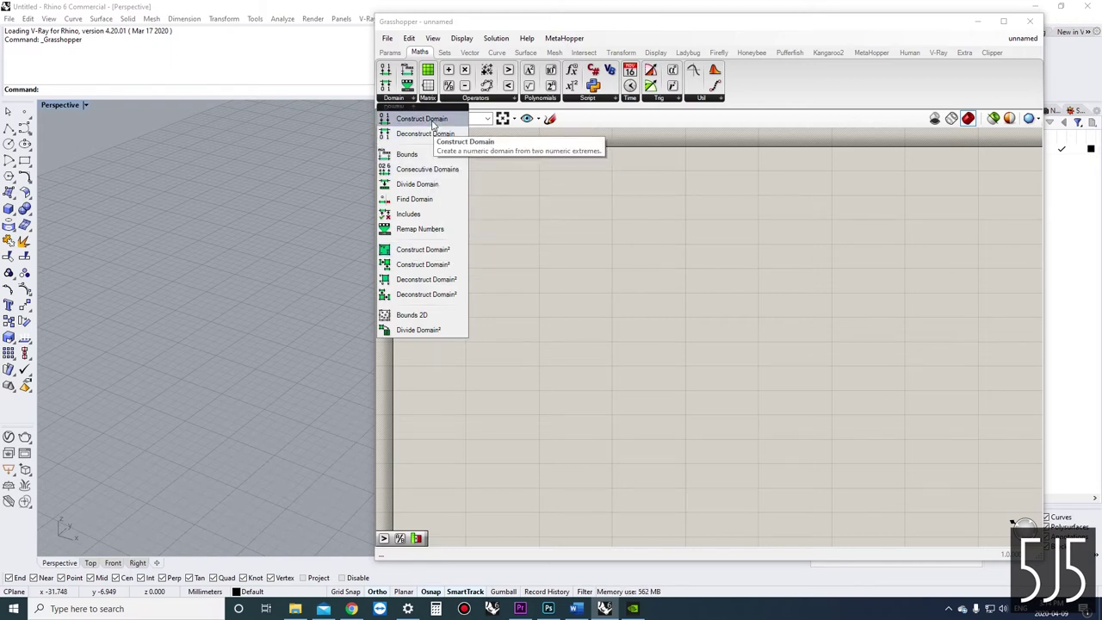
# Place a Construct Domain component on the canvas.
pyautogui.moveTo(433, 123); pyautogui.dragTo(581, 260)
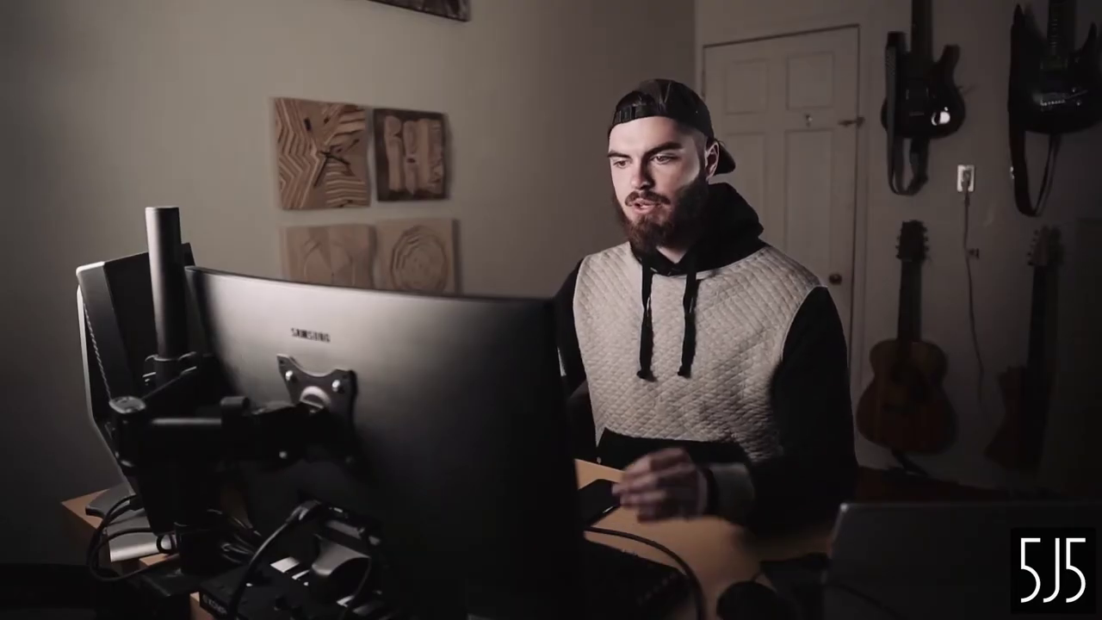
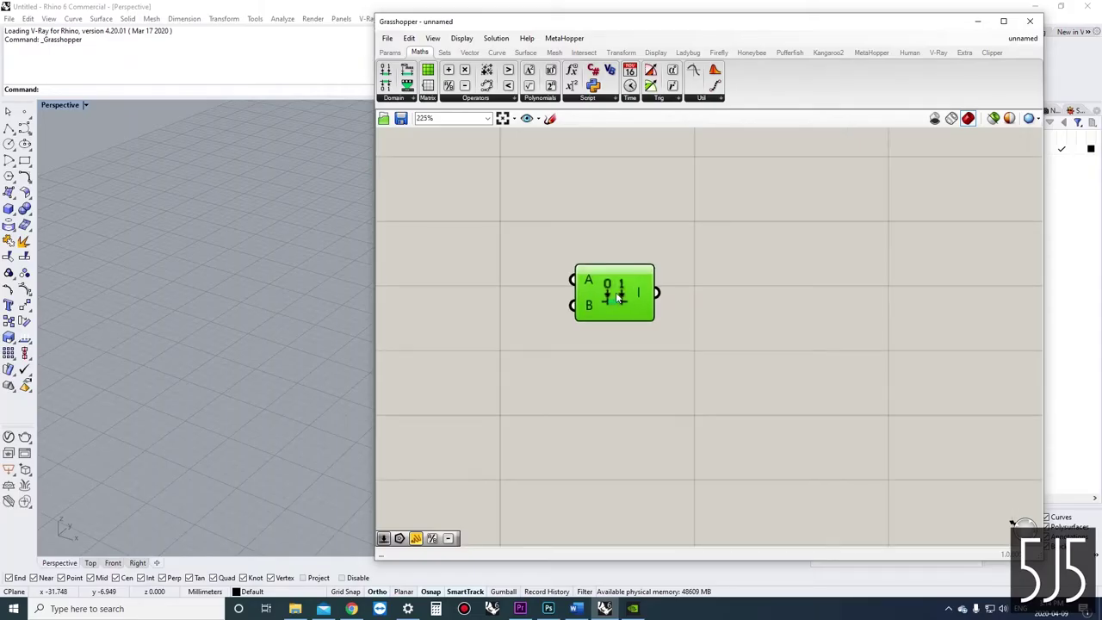
pyautogui.moveTo(616, 298); pyautogui.dragTo(738, 303, button='right')
pyautogui.scroll(2, 712, 294)
pyautogui.moveTo(715, 292)
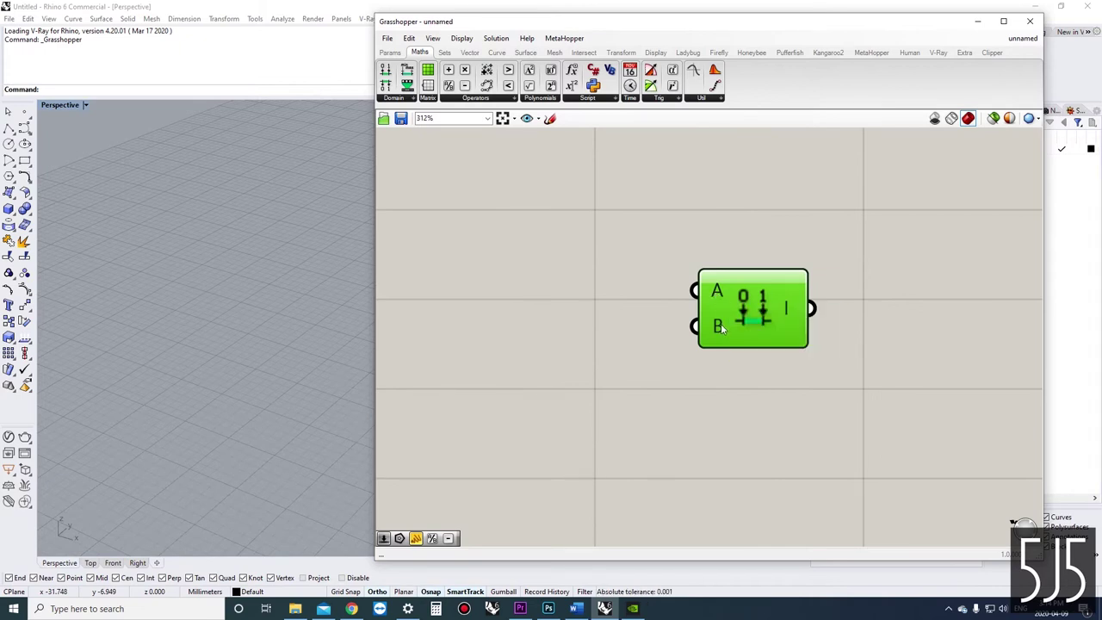
pyautogui.moveTo(720, 323)
pyautogui.scroll(-4, 721, 324)
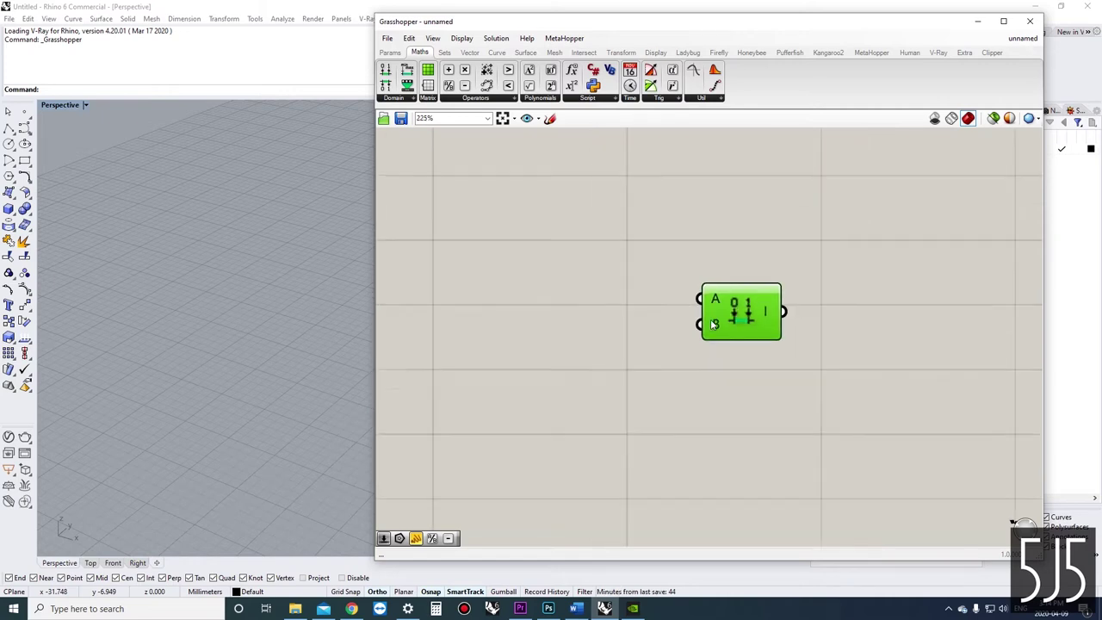
# Add a 0 to 100 number slider, set it to 0 and wire it to the Construct Domain's A input.
pyautogui.doubleClick(589, 269)
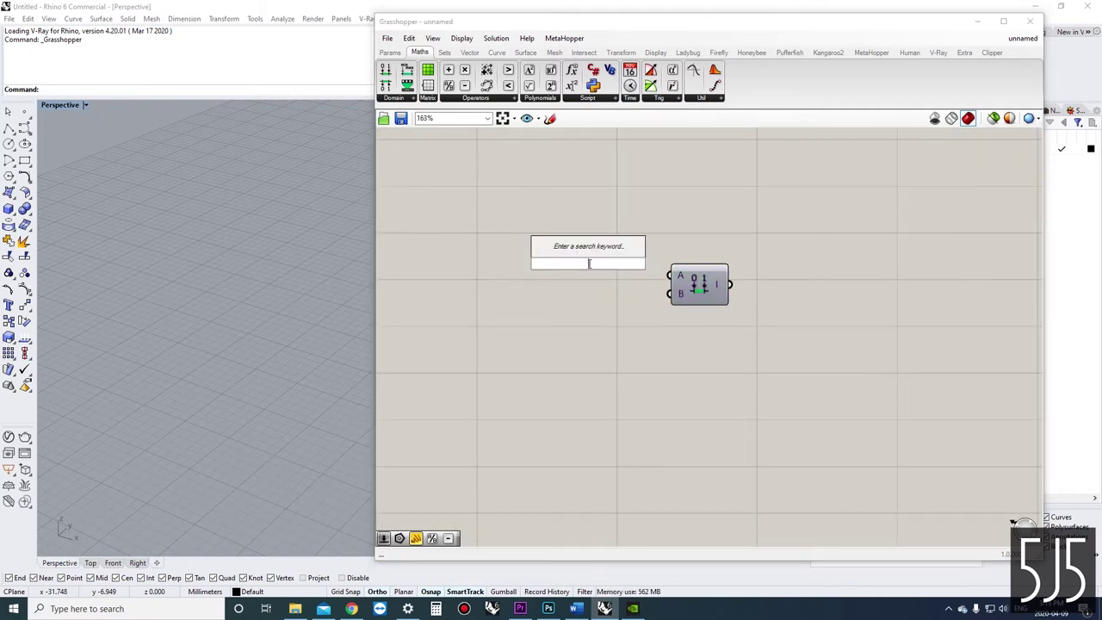
pyautogui.write('100')
pyautogui.press('Return')
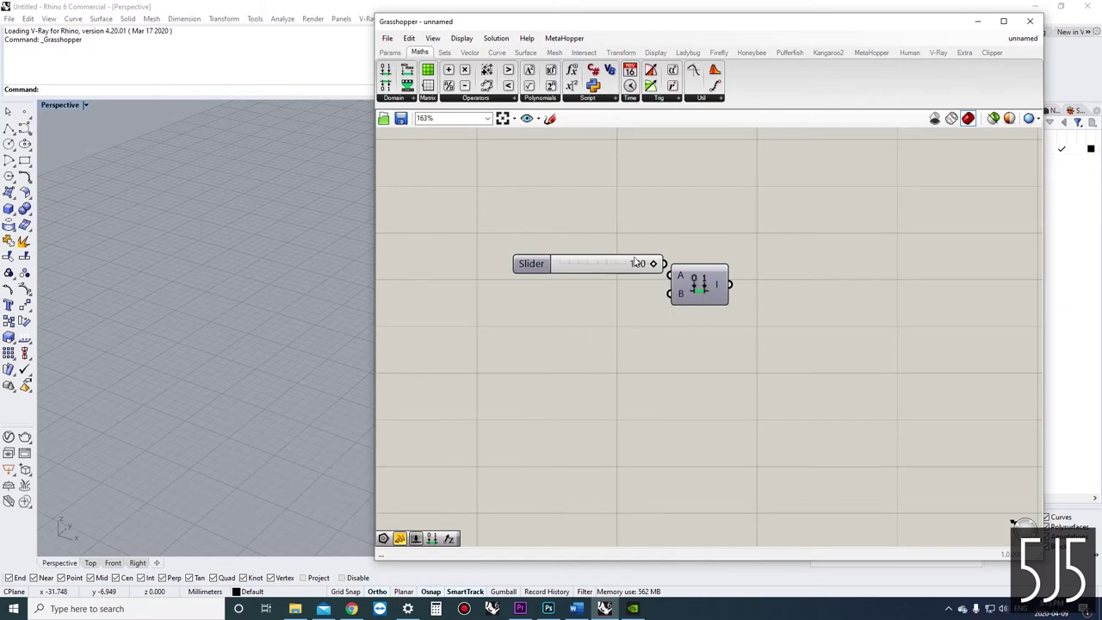
pyautogui.moveTo(658, 264); pyautogui.dragTo(669, 276)
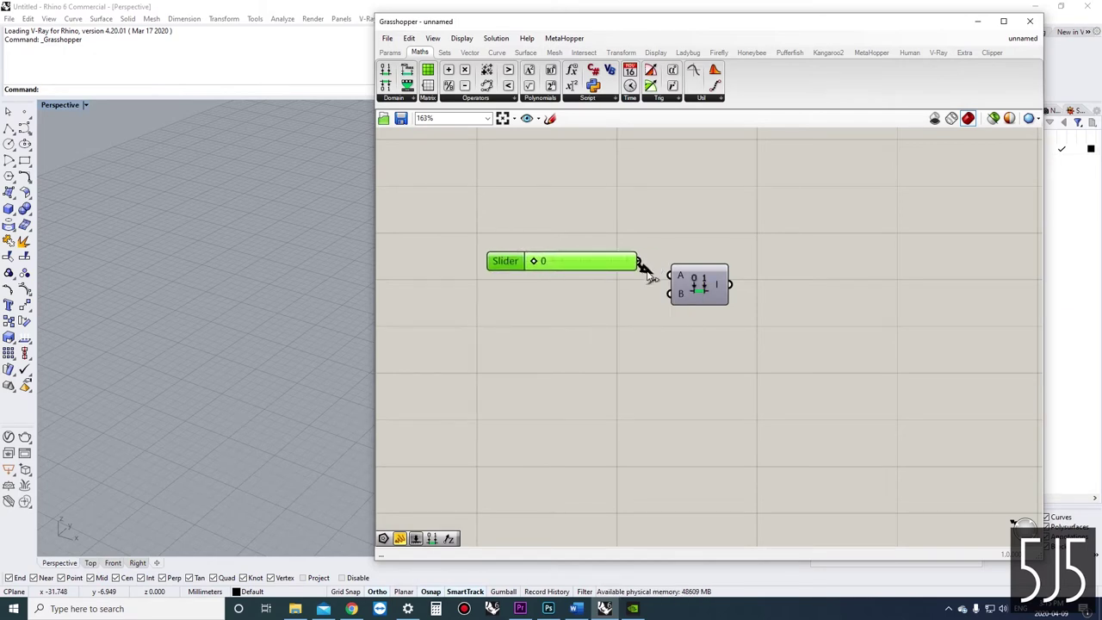
# Duplicate the slider below the first one, set the copy to 10 and wire it to the Construct Domain's B input.
pyautogui.moveTo(609, 257); pyautogui.dragTo(585, 296)
pyautogui.moveTo(507, 299); pyautogui.dragTo(532, 301)
pyautogui.doubleClick(581, 299)
pyautogui.write('10')
pyautogui.press('Return')
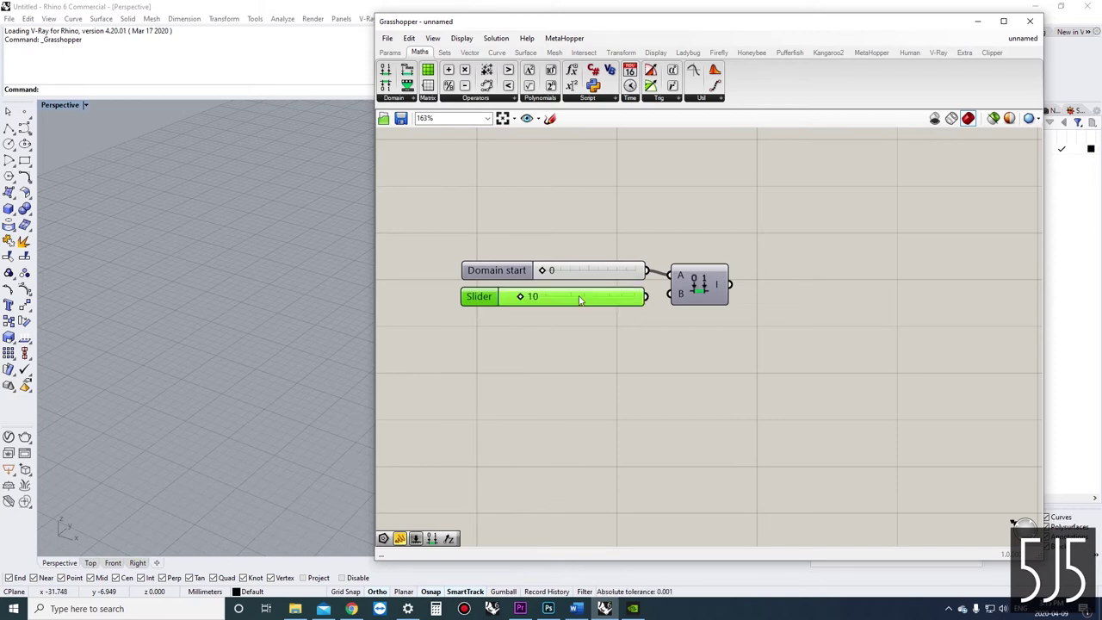
pyautogui.moveTo(646, 296); pyautogui.dragTo(671, 293)
pyautogui.click(691, 288)
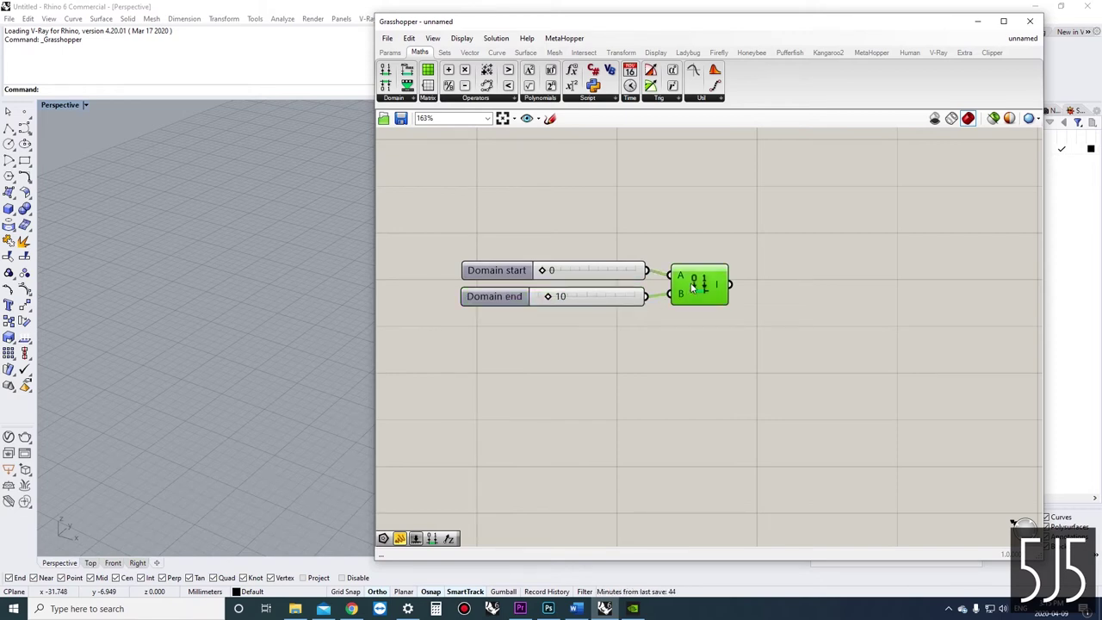
# Add a panel beside the Construct Domain component and wire the domain output into it.
pyautogui.scroll(-2, 691, 288)
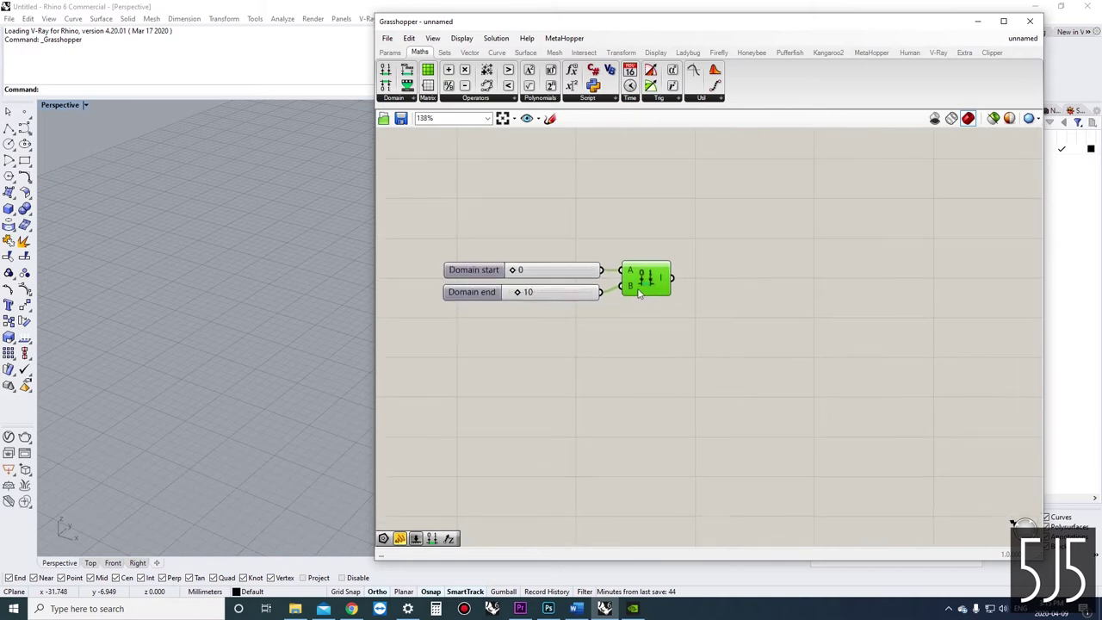
pyautogui.doubleClick(781, 263)
pyautogui.write('panel')
pyautogui.press('Return')
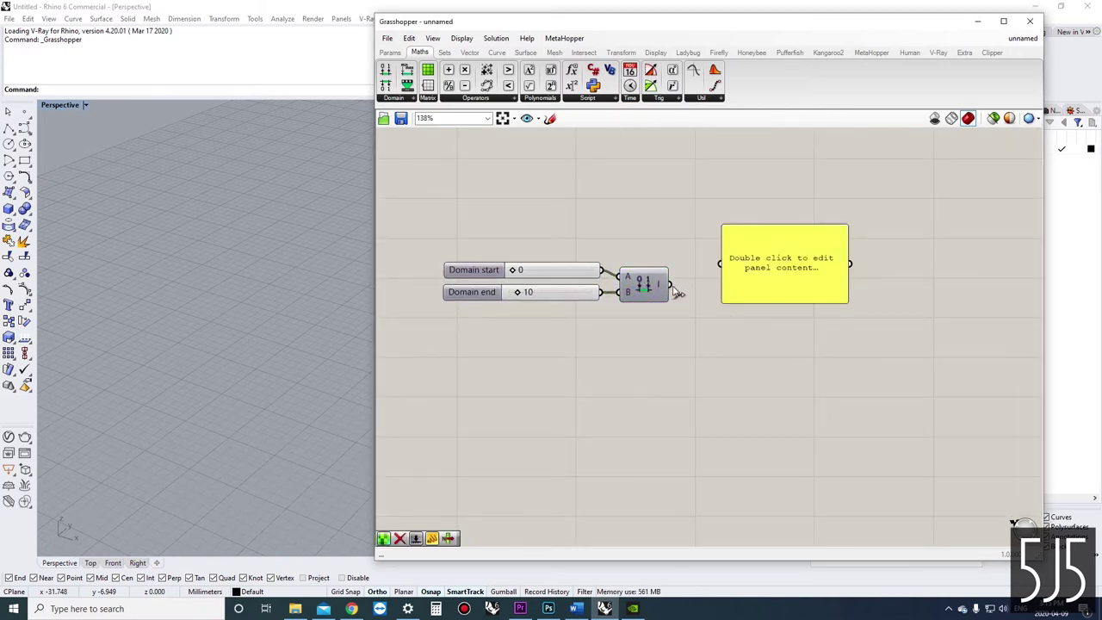
pyautogui.moveTo(669, 284); pyautogui.dragTo(719, 263)
pyautogui.click(735, 287)
pyautogui.scroll(2, 731, 289)
pyautogui.scroll(1, 731, 286)
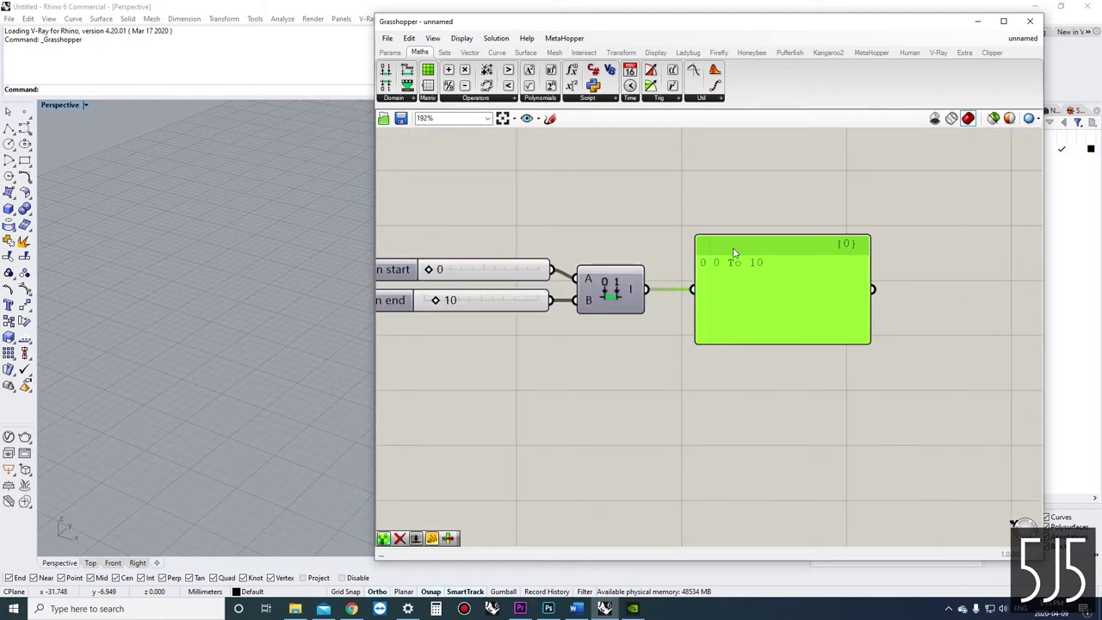
# Move the panel farther away from the Construct Domain component, leaving space between them.
pyautogui.scroll(-3, 730, 277)
pyautogui.moveTo(703, 330); pyautogui.dragTo(694, 330, button='right')
pyautogui.moveTo(747, 312); pyautogui.dragTo(894, 311)
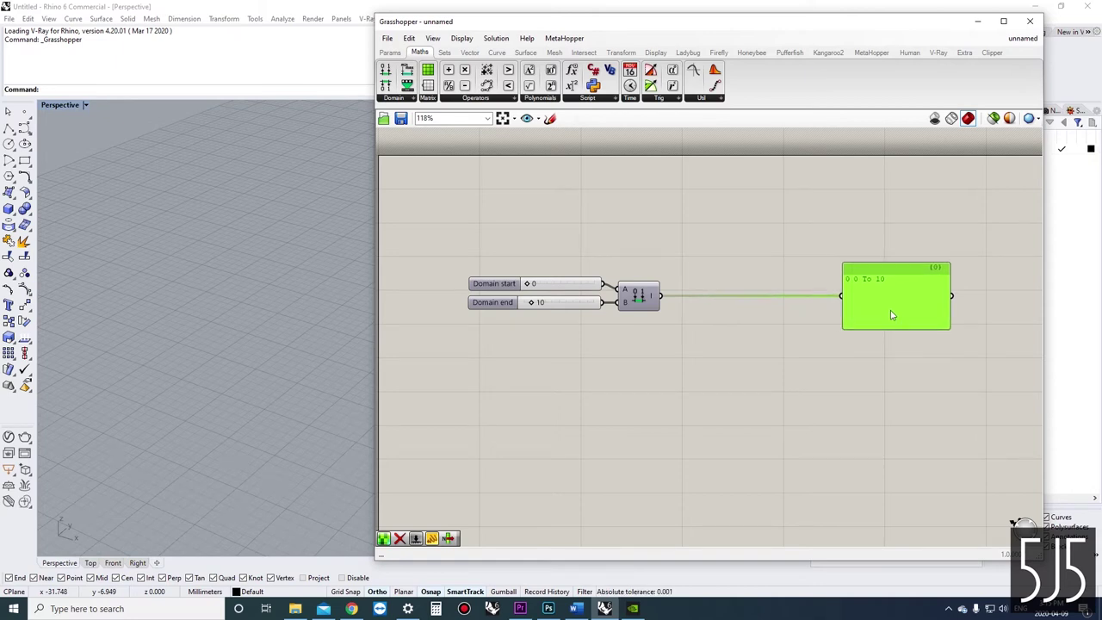
pyautogui.moveTo(807, 345); pyautogui.dragTo(780, 346, button='right')
pyautogui.click(762, 336)
pyautogui.scroll(2, 727, 336)
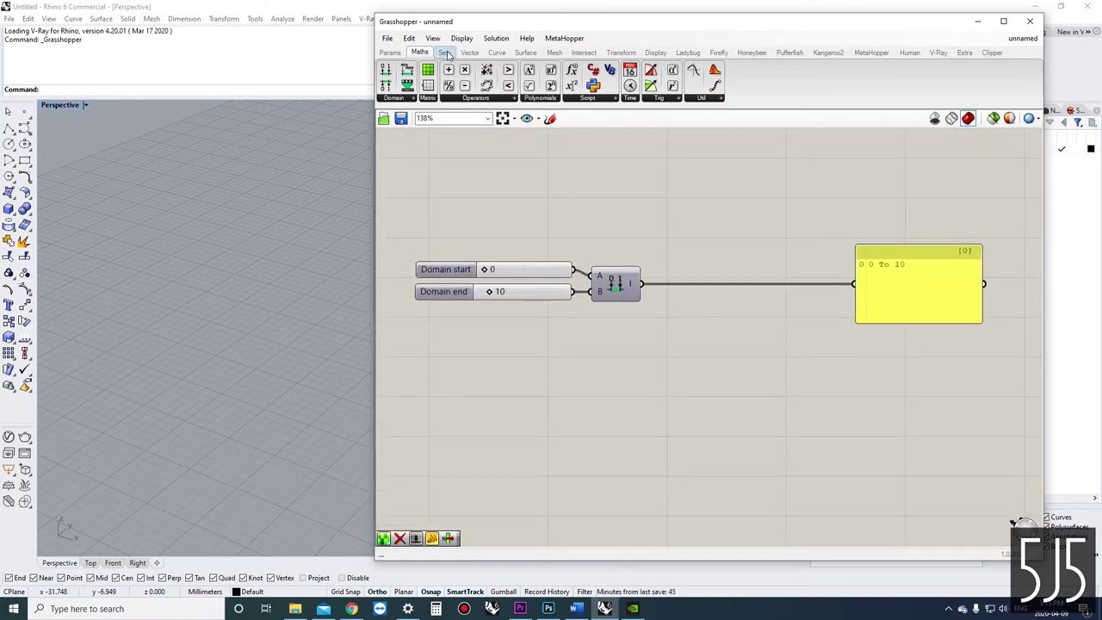
# Place a Sub List component between the Construct Domain component and the panel.
pyautogui.click(445, 53)
pyautogui.click(422, 99)
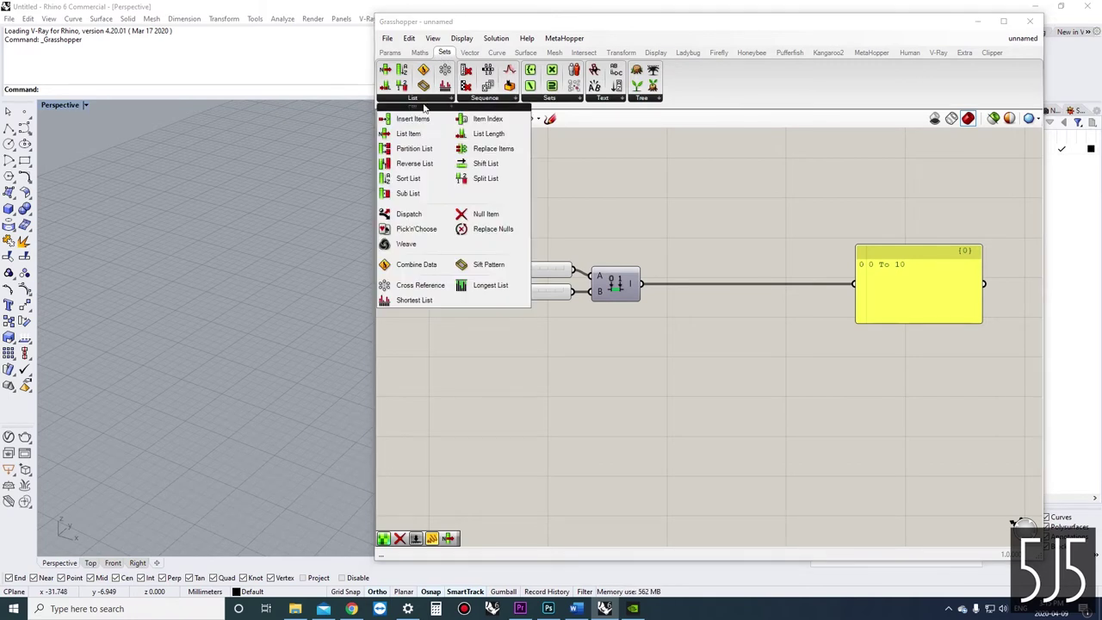
pyautogui.click(414, 195)
pyautogui.click(754, 244)
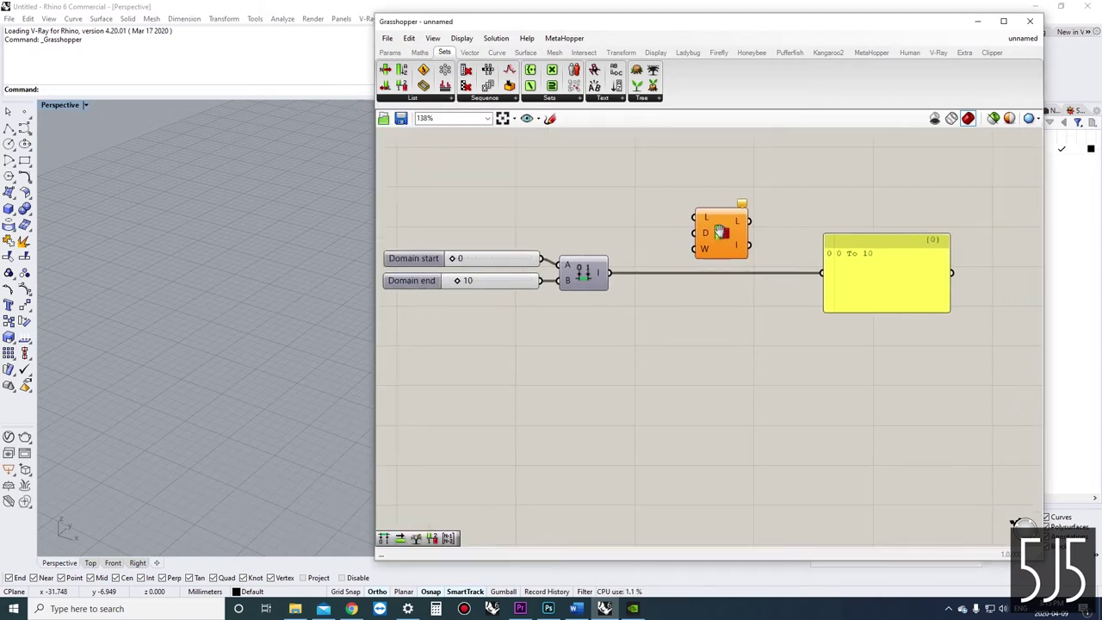
pyautogui.scroll(1, 713, 245)
pyautogui.moveTo(712, 246); pyautogui.dragTo(668, 248)
pyautogui.scroll(-1, 677, 245)
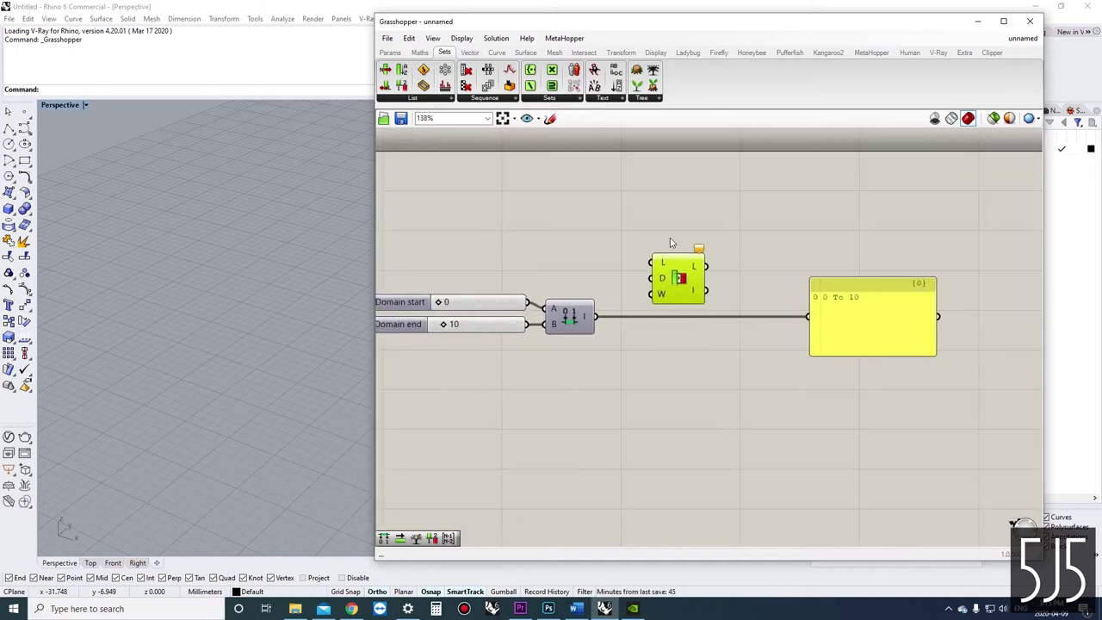
pyautogui.click(680, 210)
pyautogui.scroll(-1, 688, 276)
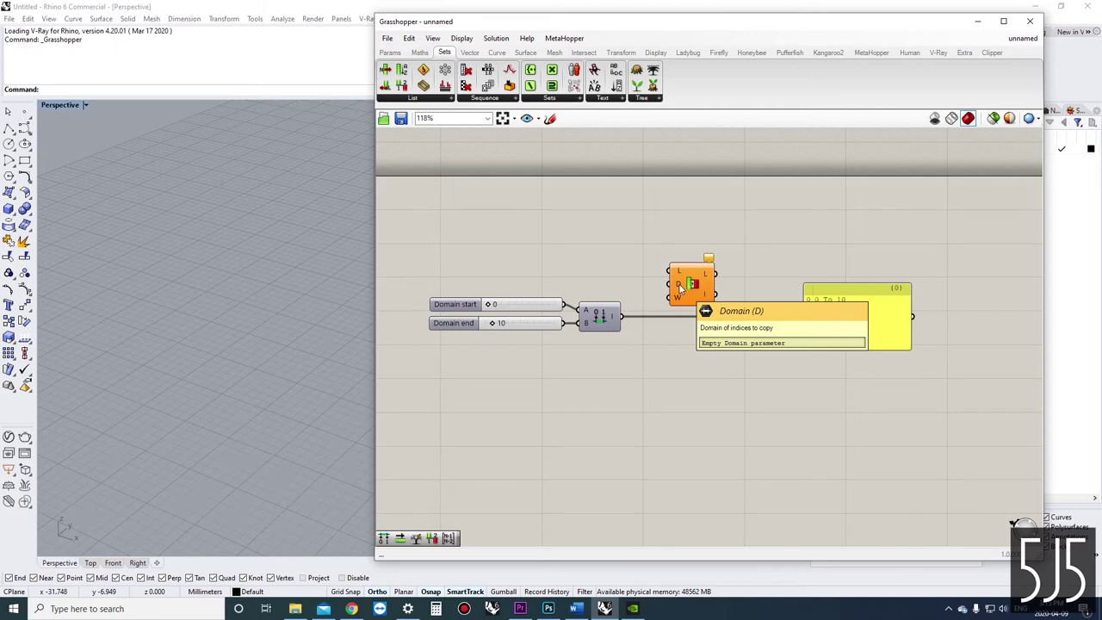
pyautogui.scroll(1, 680, 286)
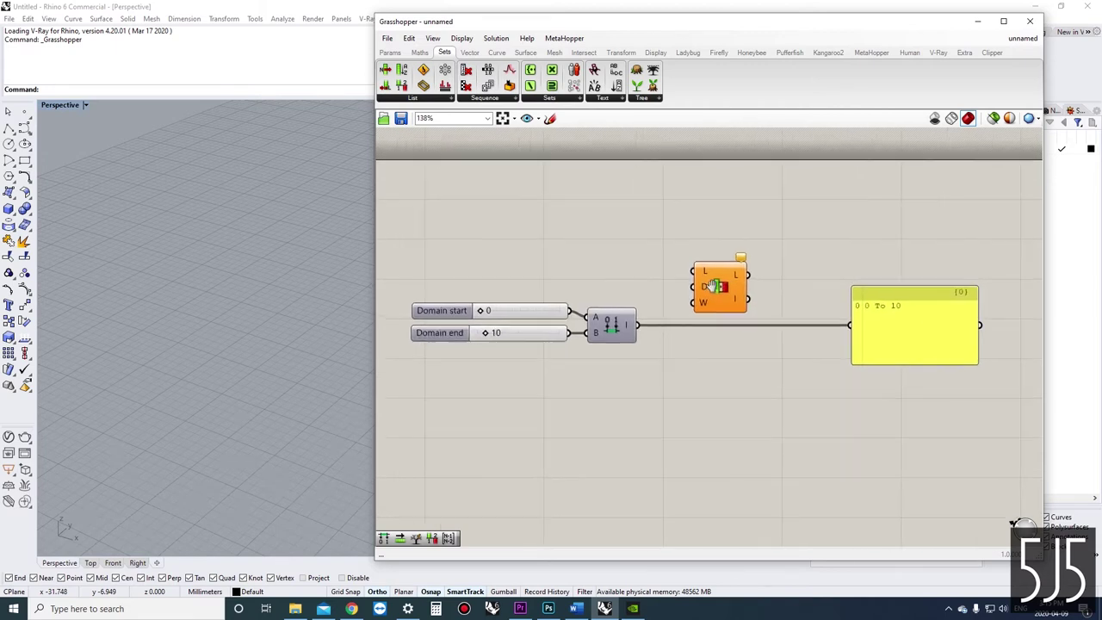
# Add a Series component above the Construct Domain component and nudge the Sub List component slightly.
pyautogui.doubleClick(619, 212)
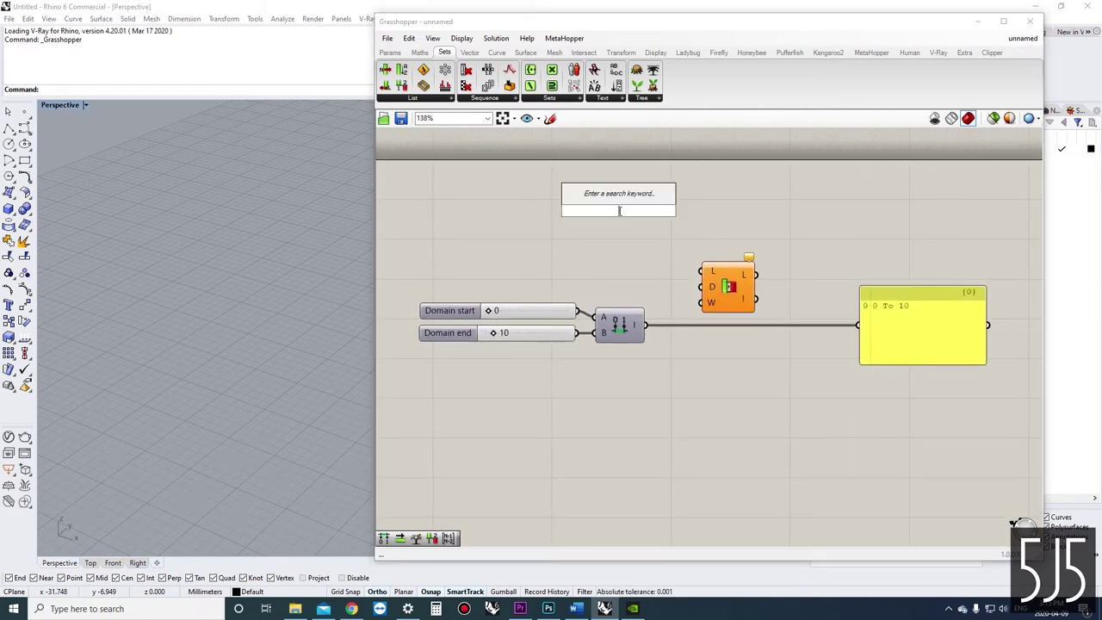
pyautogui.write('series')
pyautogui.press('Return')
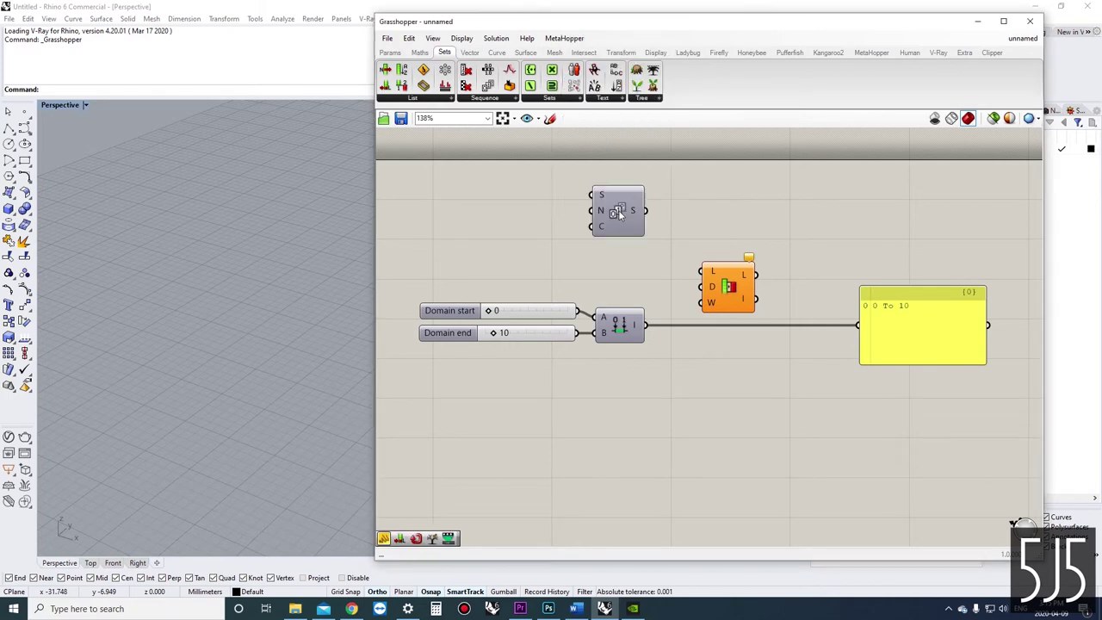
pyautogui.moveTo(701, 236); pyautogui.dragTo(689, 257, button='right')
pyautogui.moveTo(723, 304); pyautogui.dragTo(721, 309)
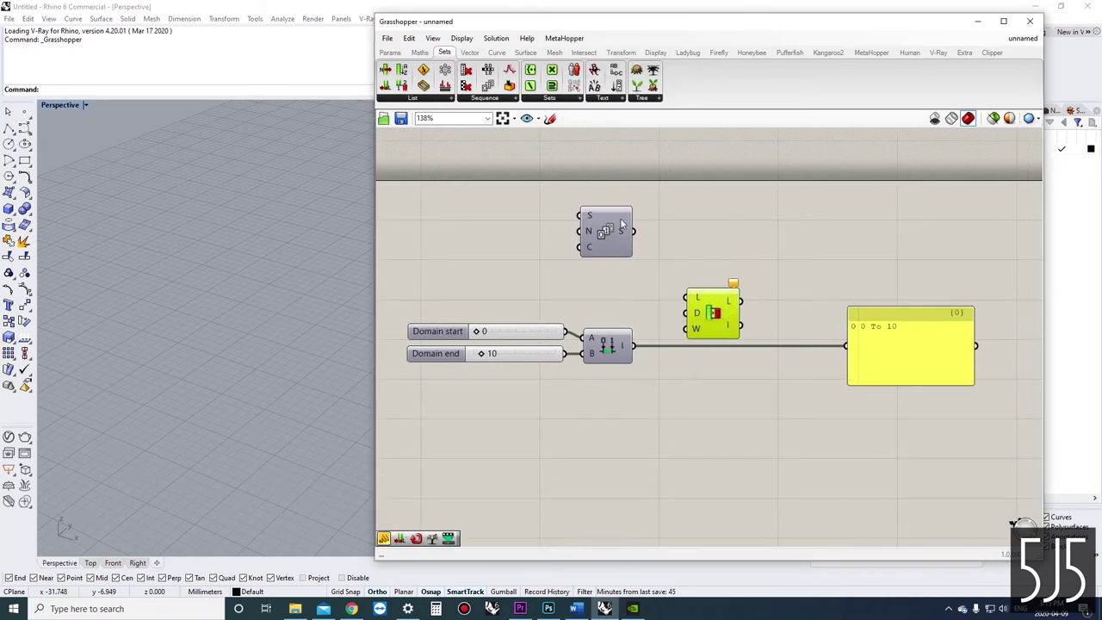
# Set the Series component's count (C) input to the integer 100.
pyautogui.moveTo(589, 217)
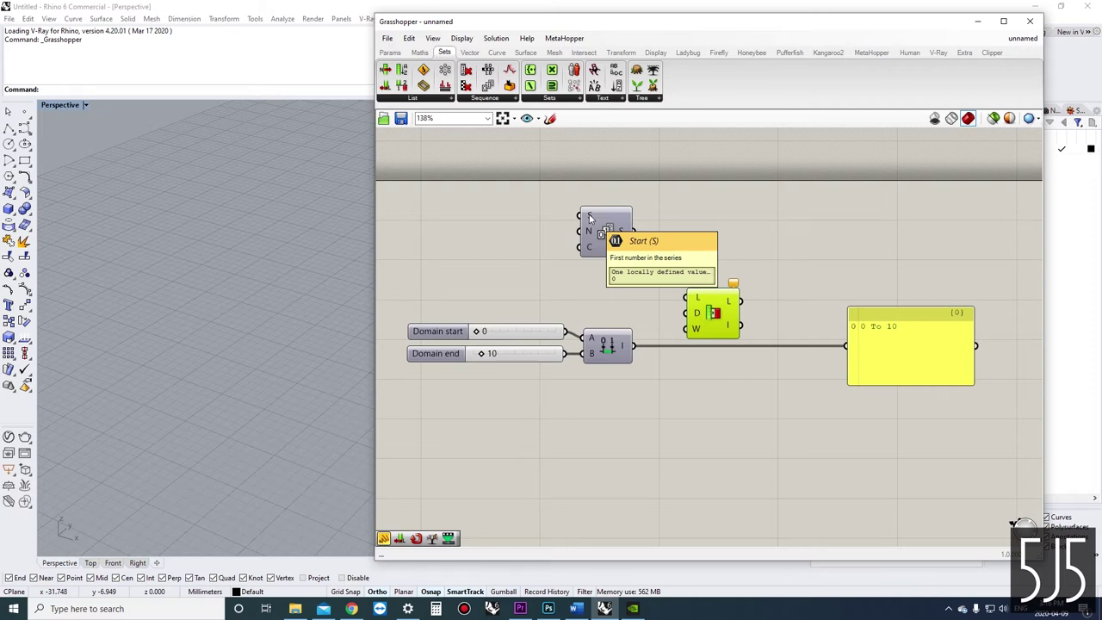
pyautogui.rightClick(590, 248)
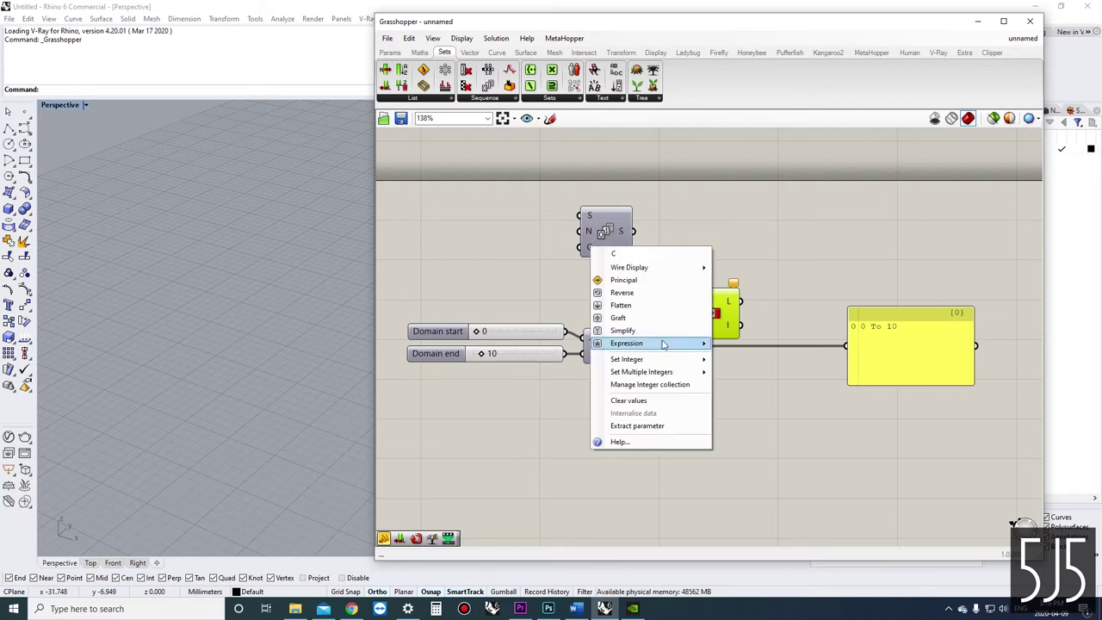
pyautogui.moveTo(688, 360)
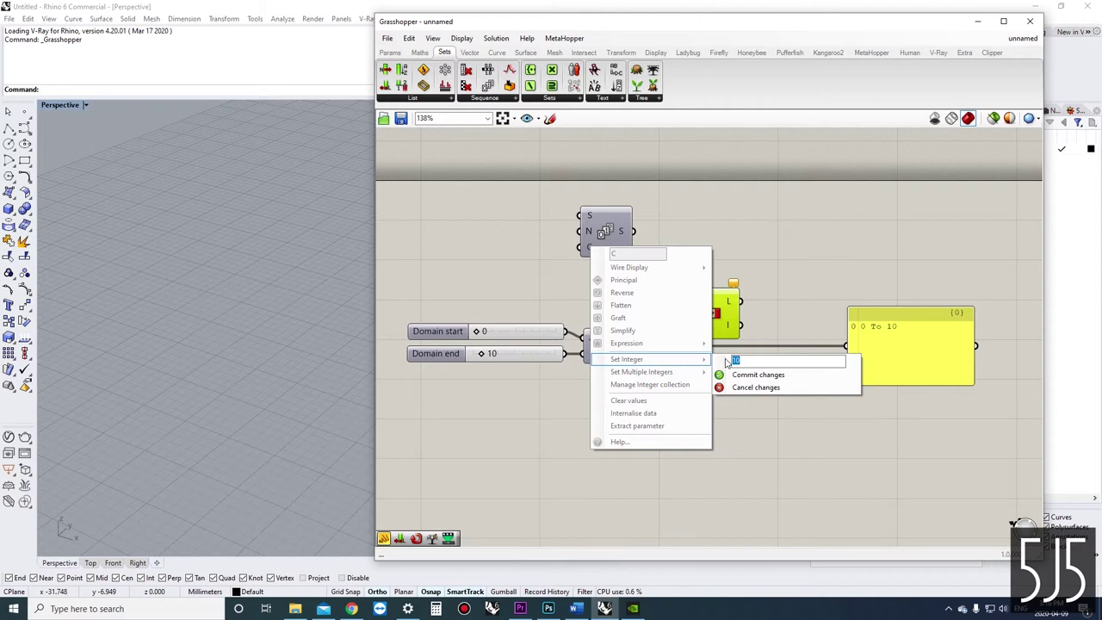
pyautogui.write('10')
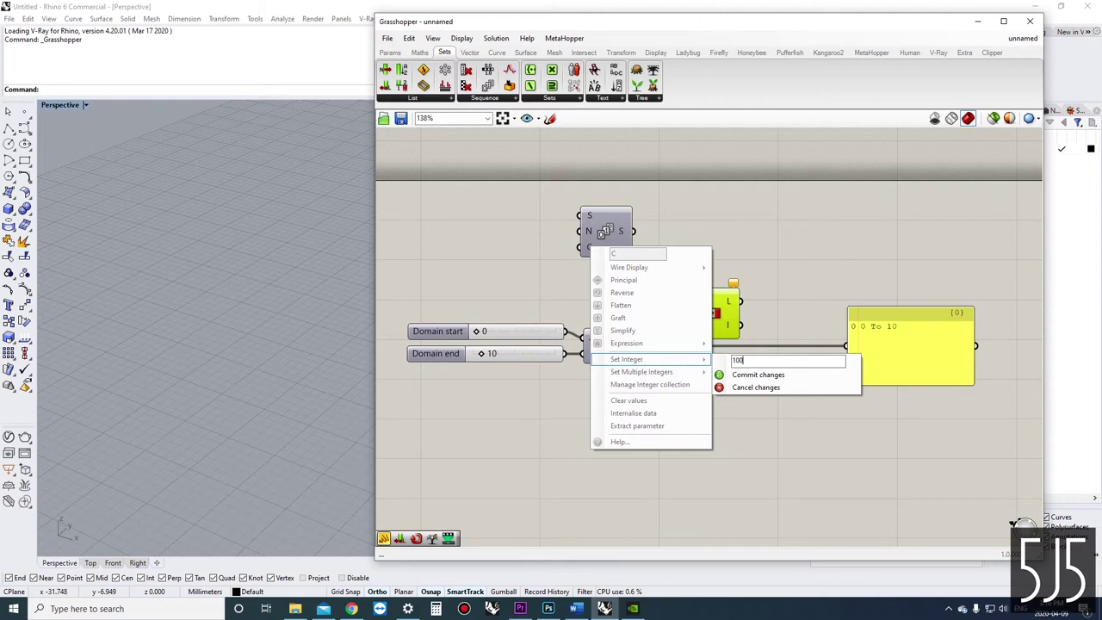
pyautogui.click(757, 374)
# Feed the Series output into the panel in place of the domain, and reposition the panel to show its list.
pyautogui.moveTo(667, 249); pyautogui.dragTo(824, 250)
pyautogui.moveTo(936, 274); pyautogui.dragTo(889, 335)
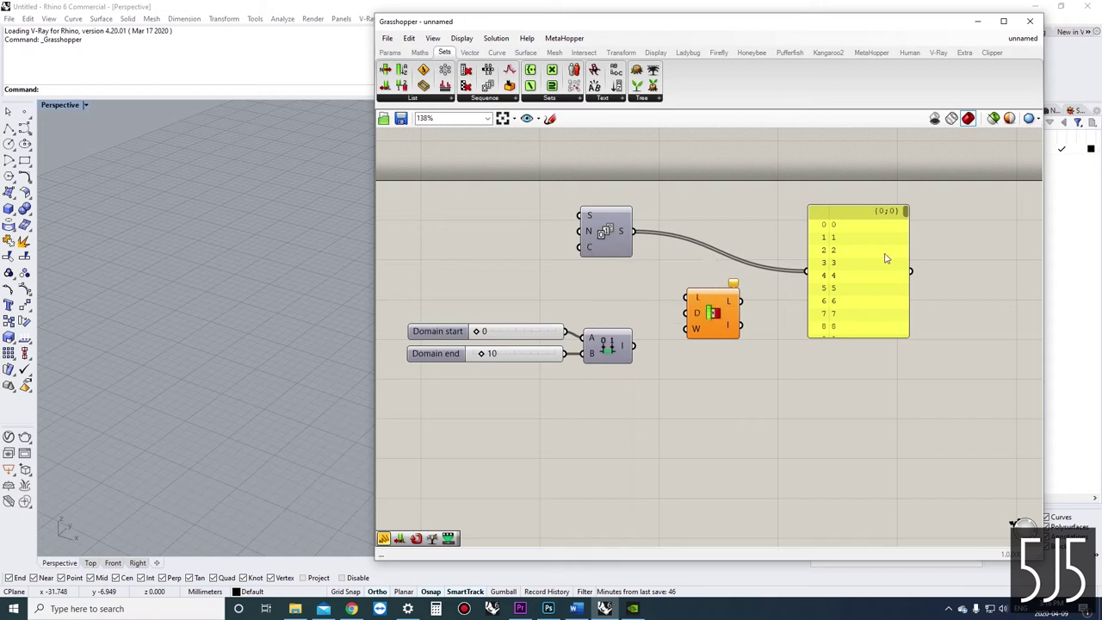
pyautogui.moveTo(905, 214)
pyautogui.mouseDown()
pyautogui.moveTo(920, 358)
pyautogui.moveTo(905, 211)
pyautogui.mouseUp()
pyautogui.moveTo(890, 277); pyautogui.dragTo(890, 254)
# Wire the Series output to the Sub List's L input and the constructed domain to its D input, moving the components closer together.
pyautogui.moveTo(632, 231); pyautogui.dragTo(680, 301)
pyautogui.moveTo(634, 231); pyautogui.dragTo(686, 313)
pyautogui.keyDown('ctrl'); pyautogui.moveTo(639, 243); pyautogui.dragTo(686, 312); pyautogui.keyUp('ctrl')
pyautogui.moveTo(637, 347); pyautogui.dragTo(699, 315)
pyautogui.moveTo(601, 242); pyautogui.dragTo(598, 288)
pyautogui.moveTo(708, 316); pyautogui.dragTo(702, 323)
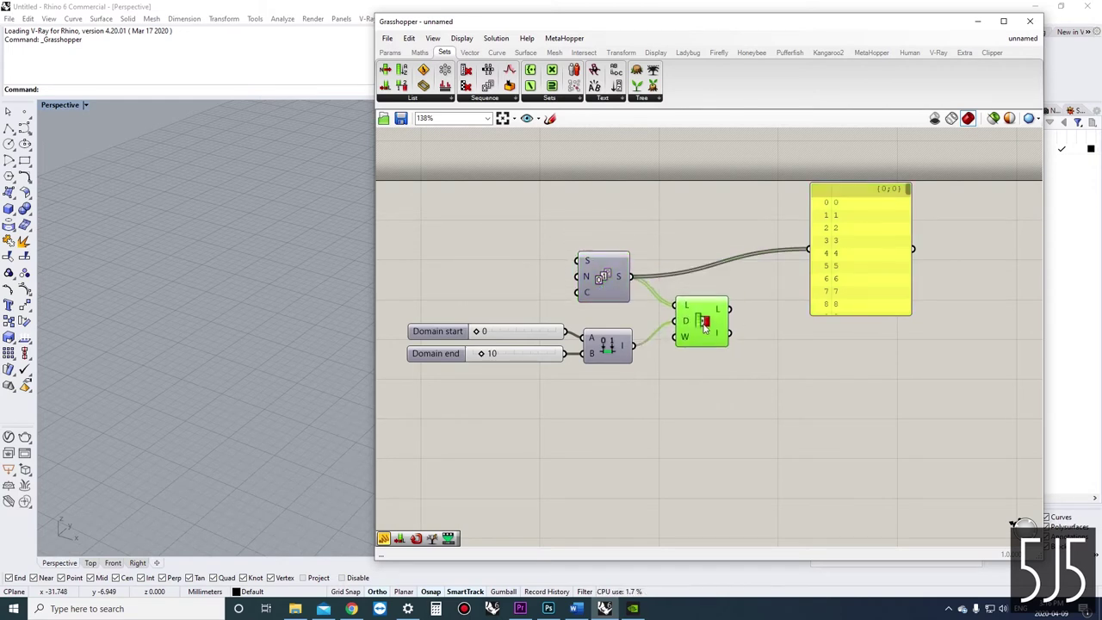
# Make the panel taller and replace its source with the Sub List's L output.
pyautogui.moveTo(841, 287); pyautogui.dragTo(826, 495)
pyautogui.moveTo(866, 403); pyautogui.dragTo(857, 338)
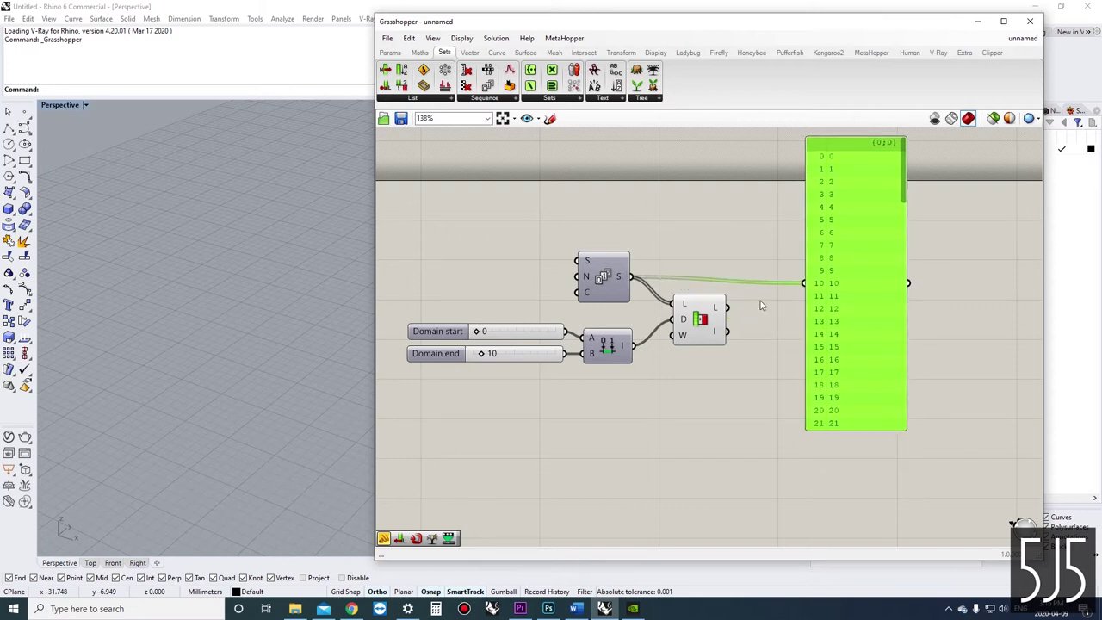
pyautogui.moveTo(727, 307); pyautogui.dragTo(802, 283)
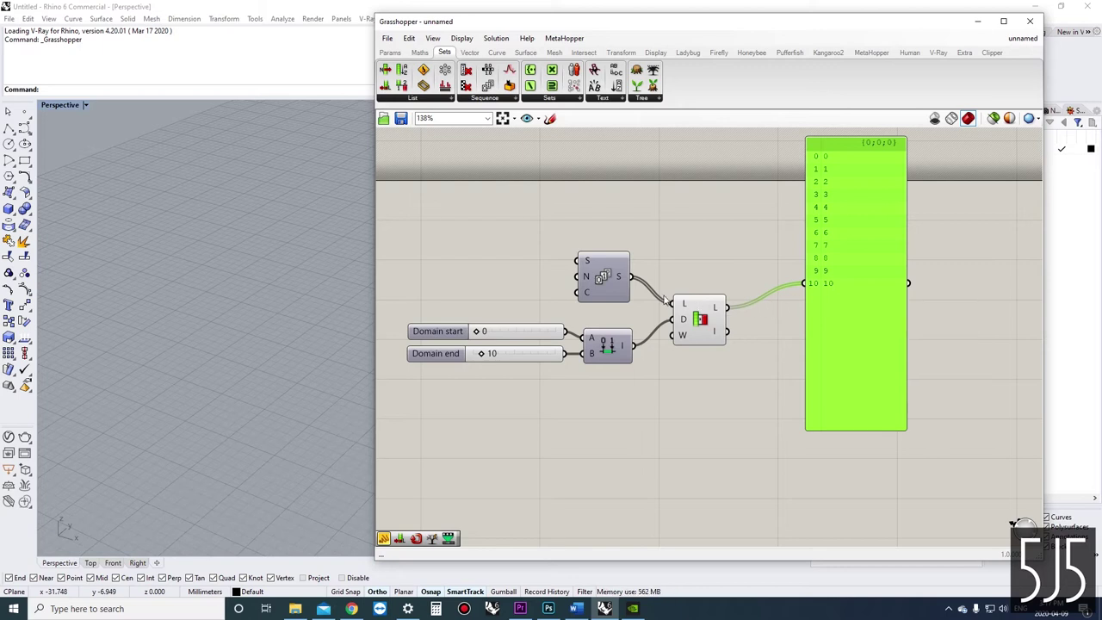
pyautogui.moveTo(626, 346)
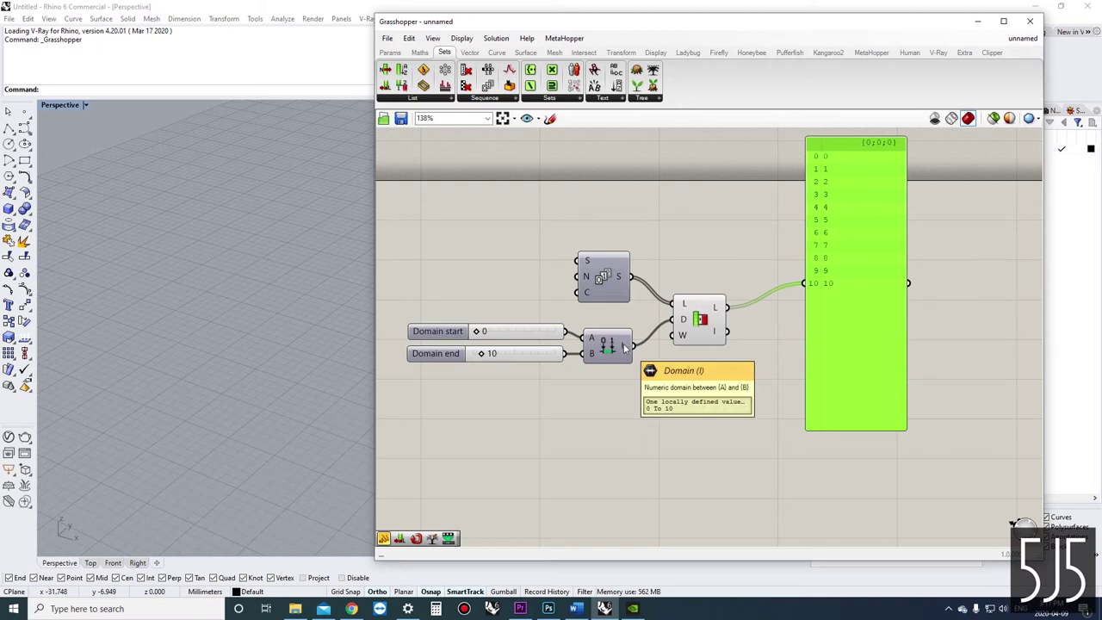
pyautogui.click(697, 323)
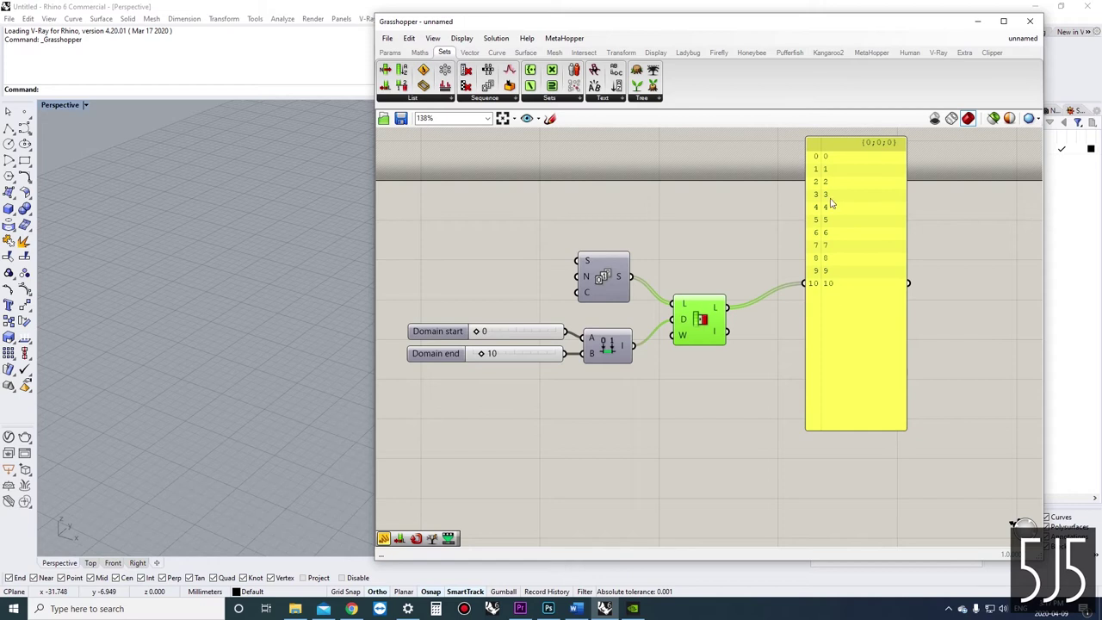
pyautogui.click(747, 361)
pyautogui.moveTo(759, 328); pyautogui.dragTo(736, 346, button='right')
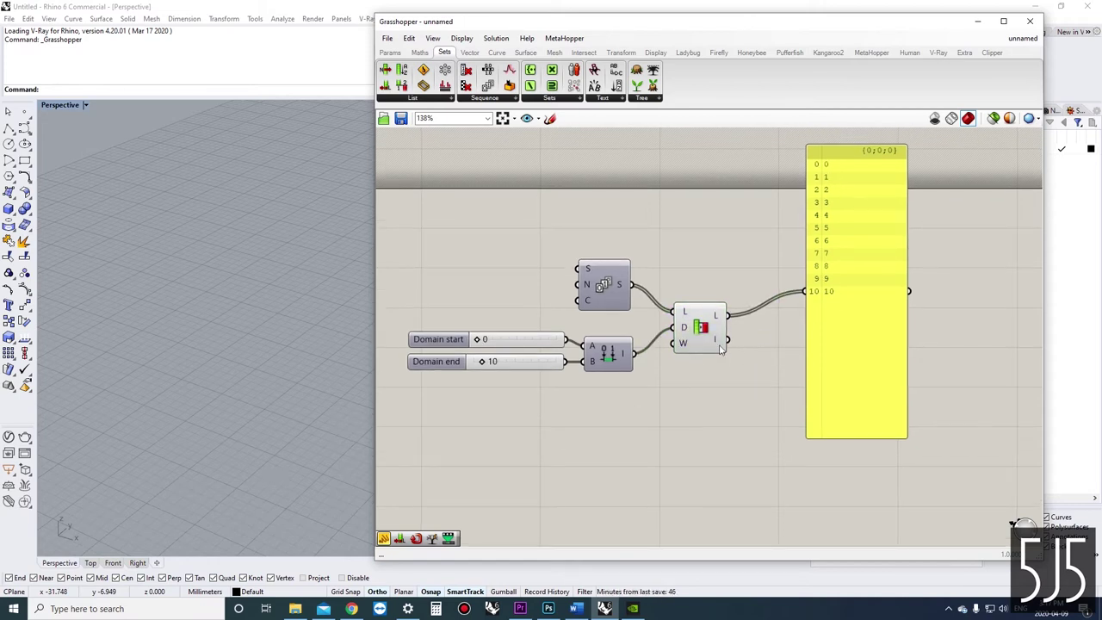
pyautogui.moveTo(600, 406); pyautogui.dragTo(608, 412, button='right')
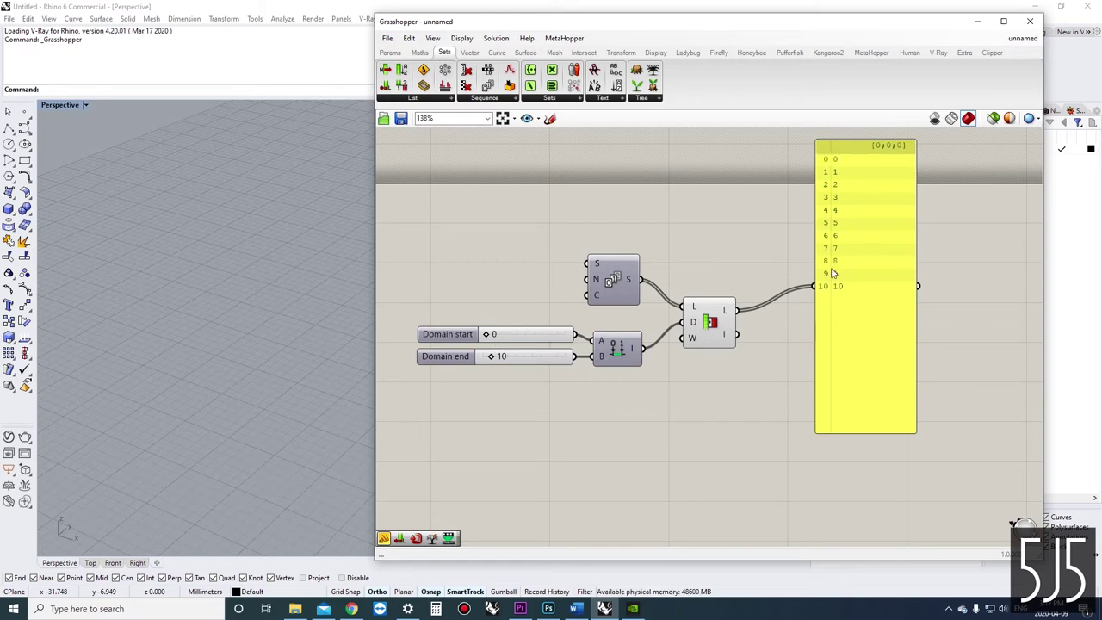
# Move the Series component away from the Sub List to make room between them.
pyautogui.moveTo(551, 414)
pyautogui.mouseDown(button='right')
pyautogui.moveTo(537, 435)
pyautogui.moveTo(557, 433)
pyautogui.mouseUp(button='right')
pyautogui.moveTo(625, 298); pyautogui.dragTo(630, 311, button='right')
pyautogui.moveTo(620, 310); pyautogui.dragTo(533, 274)
pyautogui.doubleClick(639, 247)
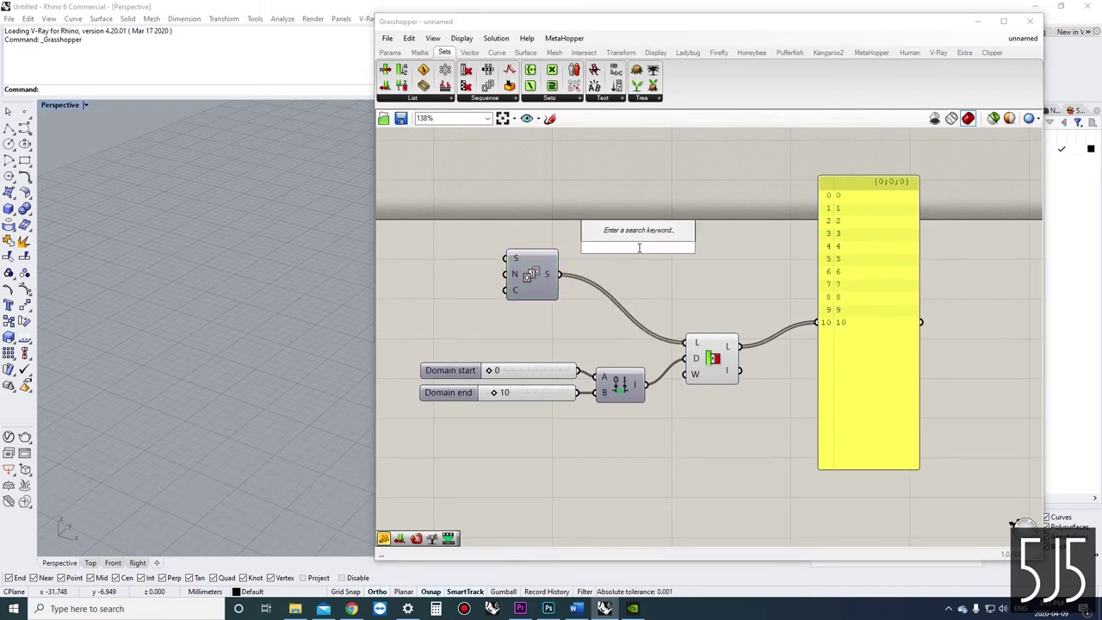
pyautogui.write('rev')
pyautogui.press('Return')
pyautogui.click(639, 252)
pyautogui.press('Delete')
# Insert a Reverse List component fed by the Series output, and show its reversed list in the panel.
pyautogui.doubleClick(639, 249)
pyautogui.write('rev')
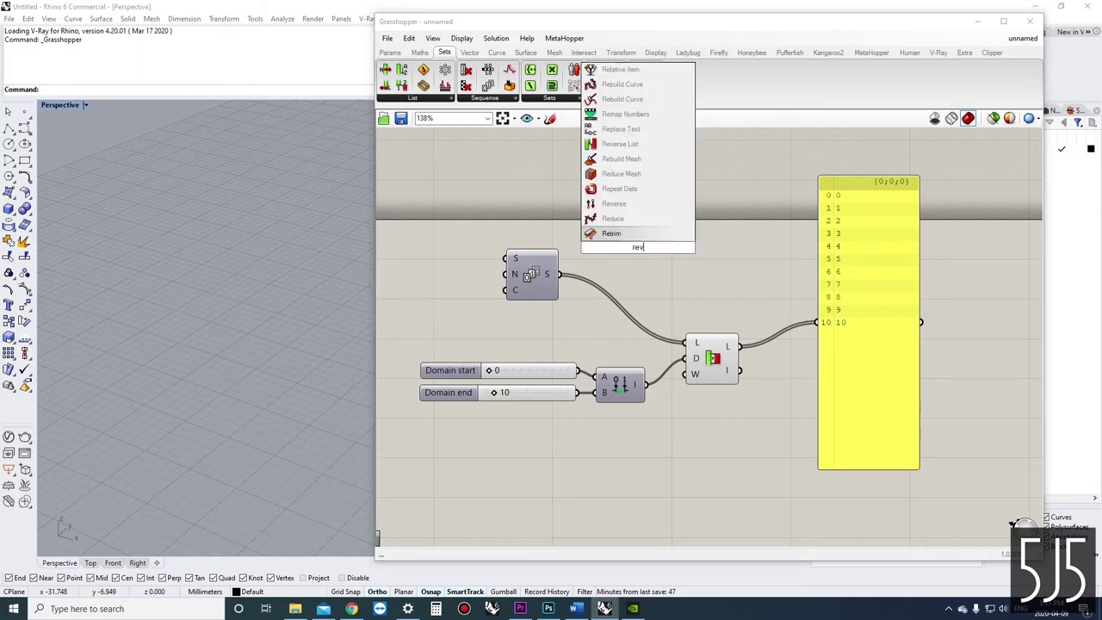
pyautogui.write('er')
pyautogui.click(633, 221)
pyautogui.moveTo(561, 274); pyautogui.dragTo(612, 248)
pyautogui.moveTo(641, 247); pyautogui.dragTo(816, 322)
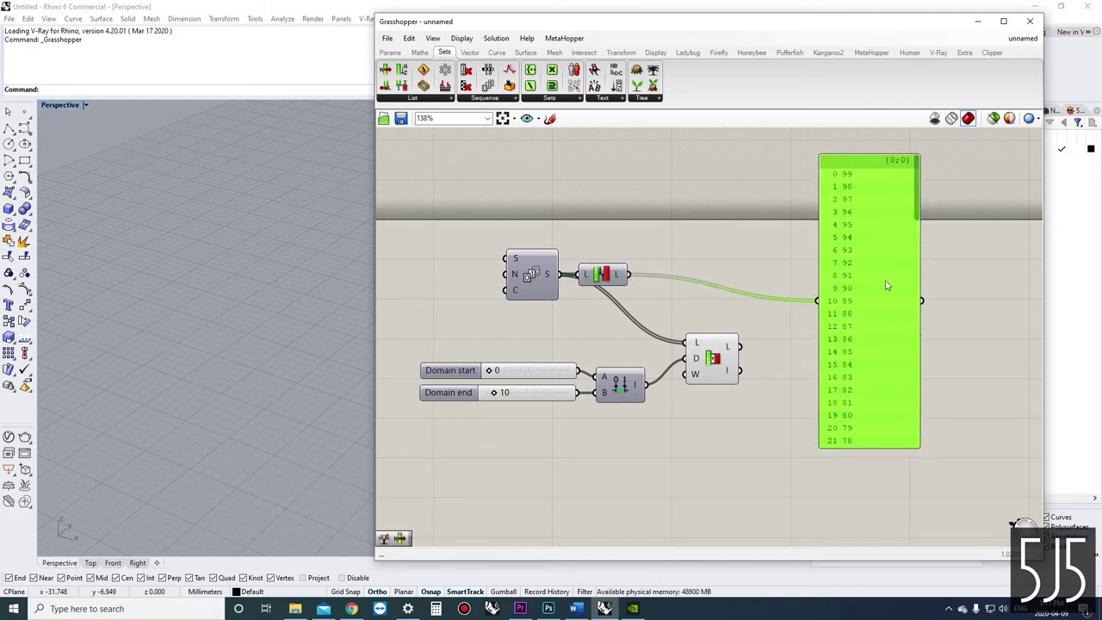
pyautogui.moveTo(916, 215); pyautogui.dragTo(900, 184)
# Wire the Reverse List output to the Sub List's L input and the Sub List's L output back to the panel.
pyautogui.moveTo(698, 363)
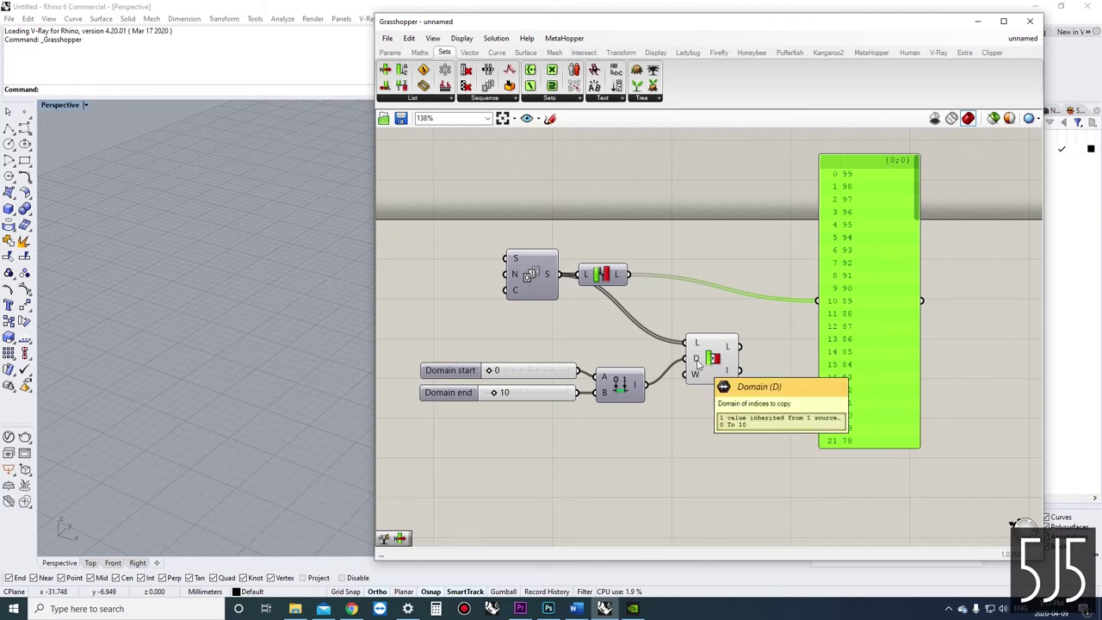
pyautogui.moveTo(698, 363); pyautogui.dragTo(686, 364)
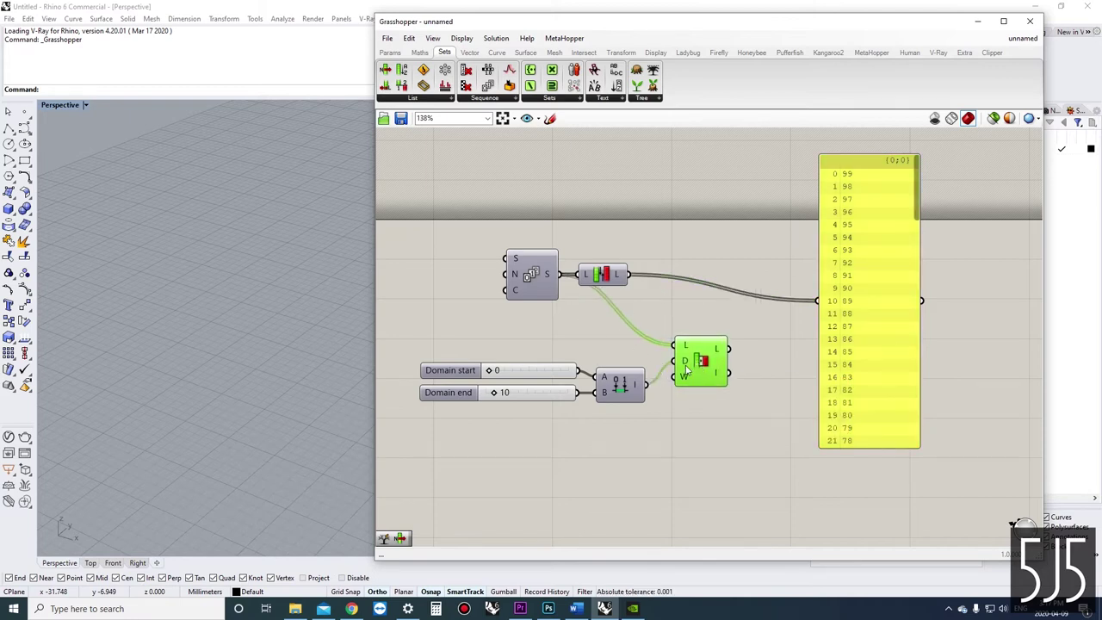
pyautogui.moveTo(686, 365)
pyautogui.moveTo(629, 275); pyautogui.dragTo(817, 300)
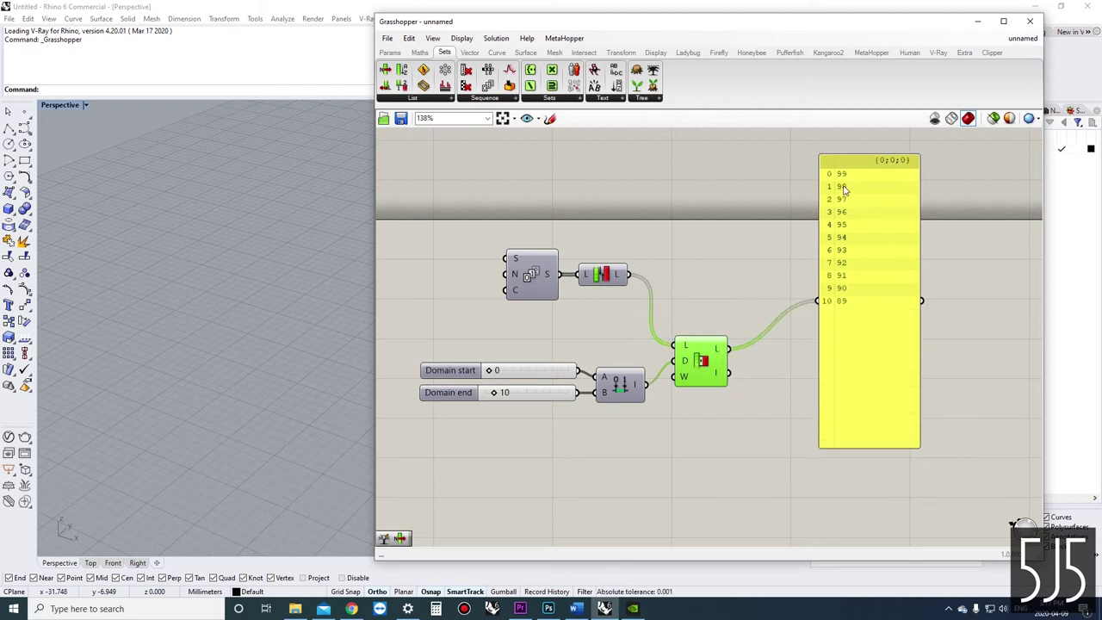
# Move the Series and Reverse List components together closer to the Sub List.
pyautogui.moveTo(617, 234); pyautogui.dragTo(538, 277)
pyautogui.moveTo(538, 277); pyautogui.dragTo(550, 315)
pyautogui.click(569, 265)
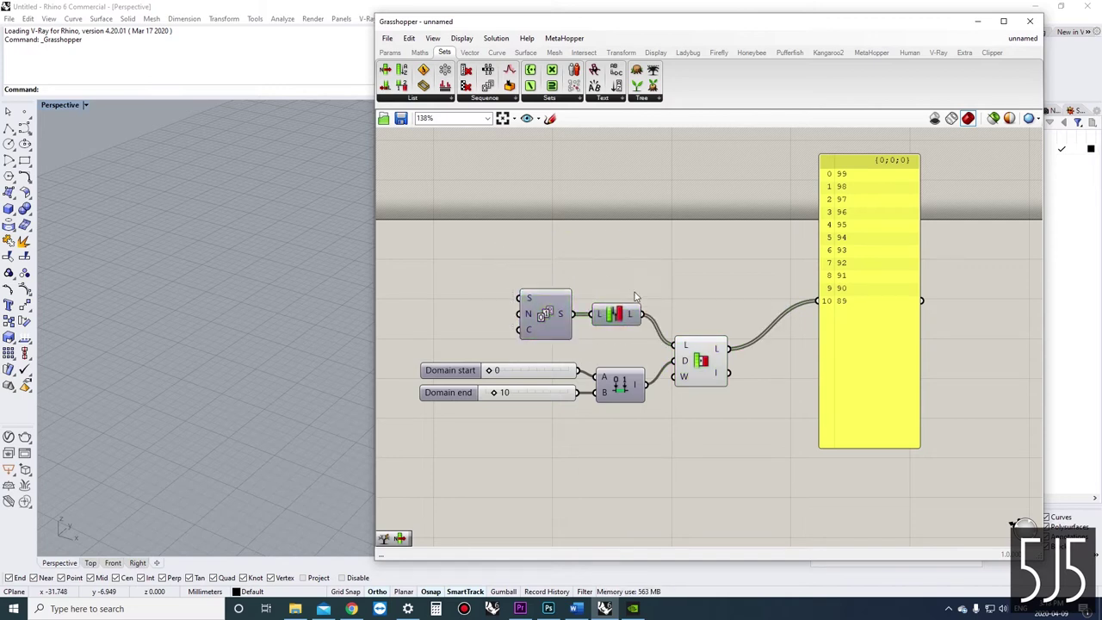
# Delete the Reverse List component and wire the Series output directly to the Sub List's L input.
pyautogui.scroll(2, 654, 365)
pyautogui.moveTo(605, 301); pyautogui.dragTo(628, 217)
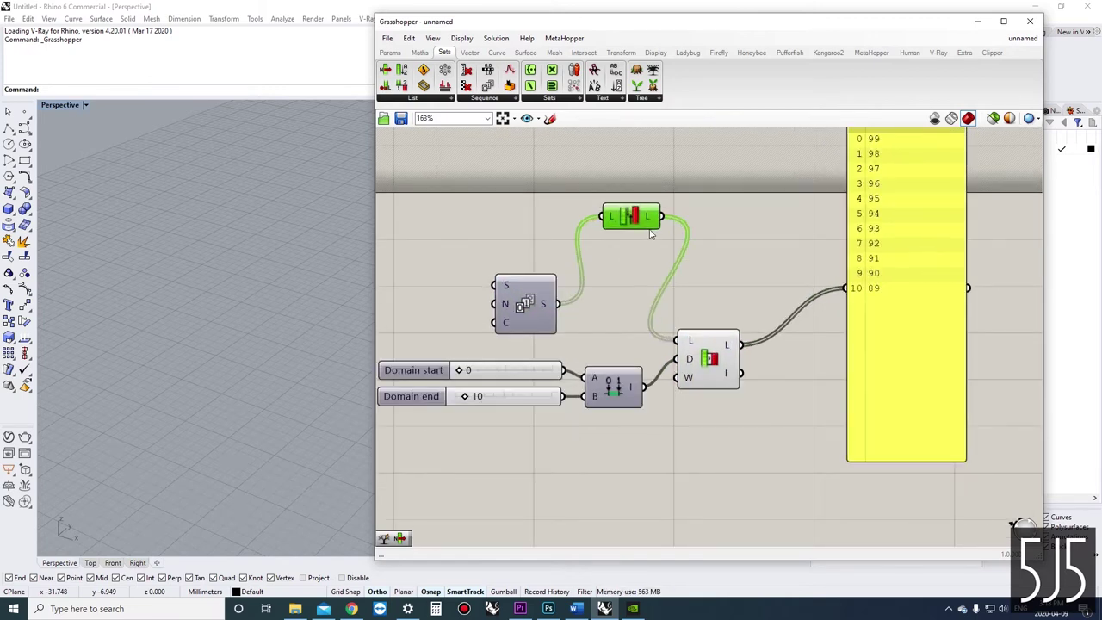
pyautogui.press('Delete')
pyautogui.click(701, 344)
pyautogui.moveTo(558, 303); pyautogui.dragTo(672, 340)
pyautogui.scroll(-2, 852, 274)
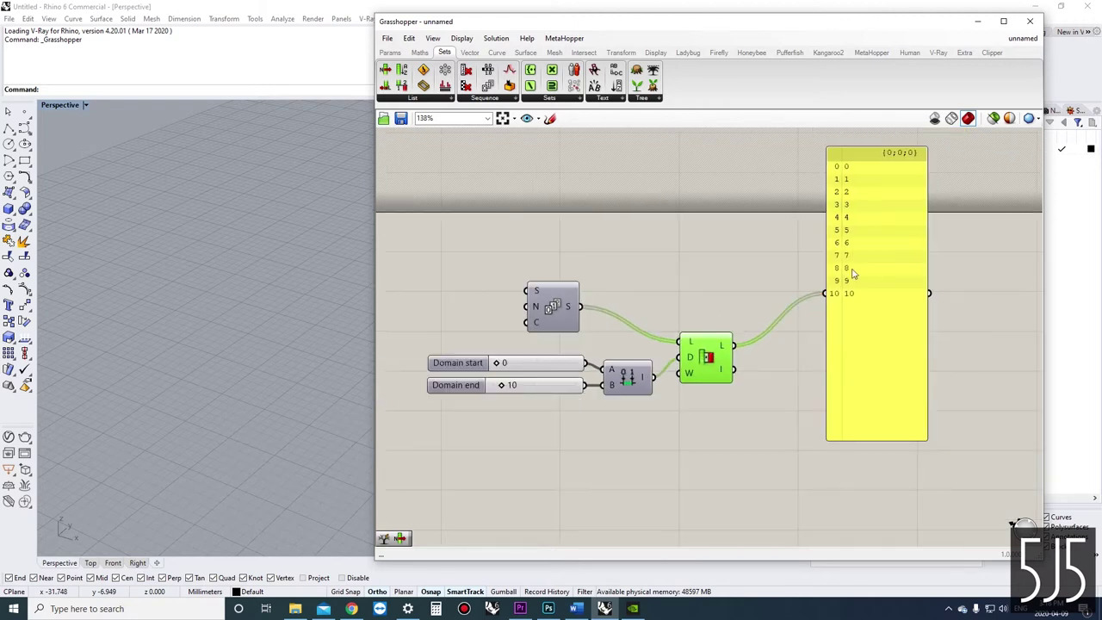
# Set the Domain start slider to 54 and the Domain end slider to 60.
pyautogui.doubleClick(531, 363)
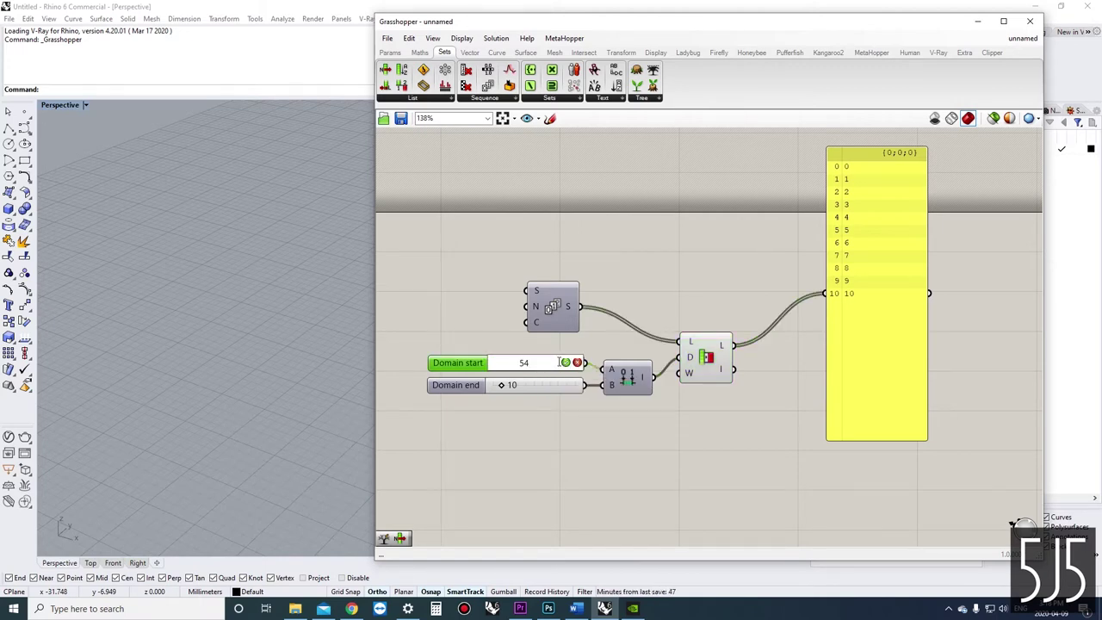
pyautogui.press('Return')
pyautogui.doubleClick(540, 387)
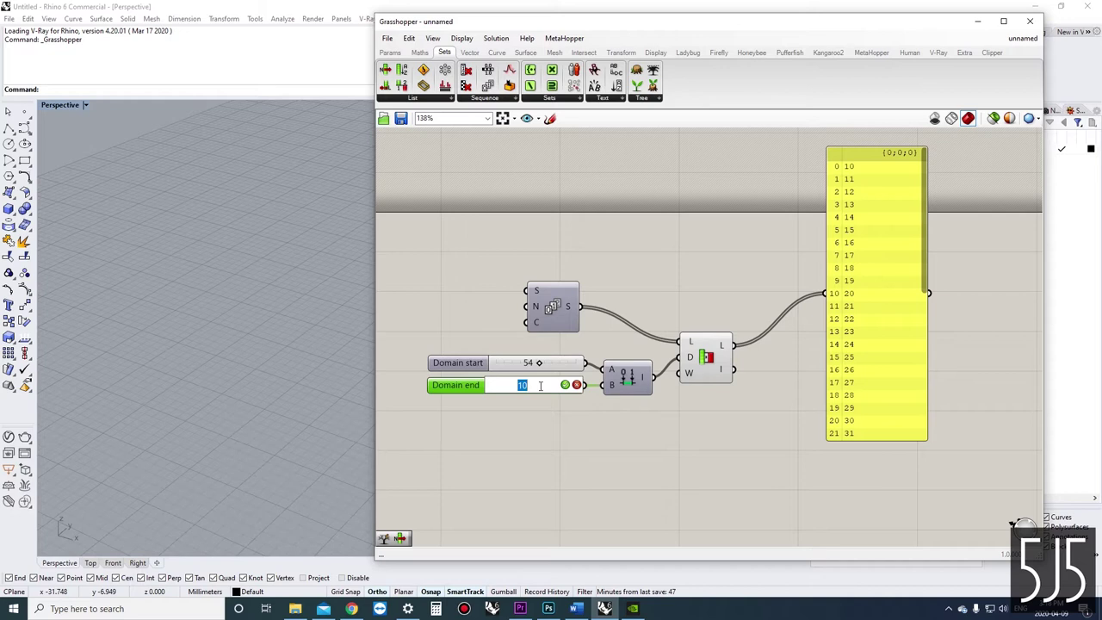
pyautogui.click(565, 385)
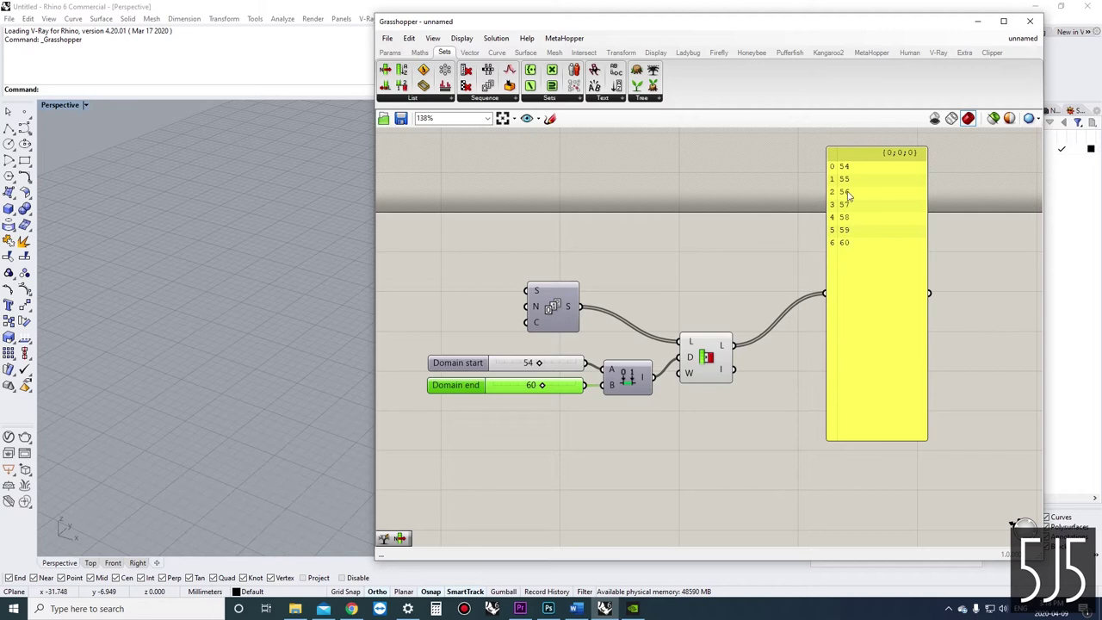
# Feed the Series output to the panel to look through the full list, and restore the Sub List's L output as its source.
pyautogui.moveTo(583, 307); pyautogui.dragTo(824, 292)
pyautogui.moveTo(860, 251)
pyautogui.mouseDown()
pyautogui.moveTo(853, 260)
pyautogui.moveTo(848, 252)
pyautogui.mouseUp()
pyautogui.moveTo(908, 195); pyautogui.dragTo(846, 263)
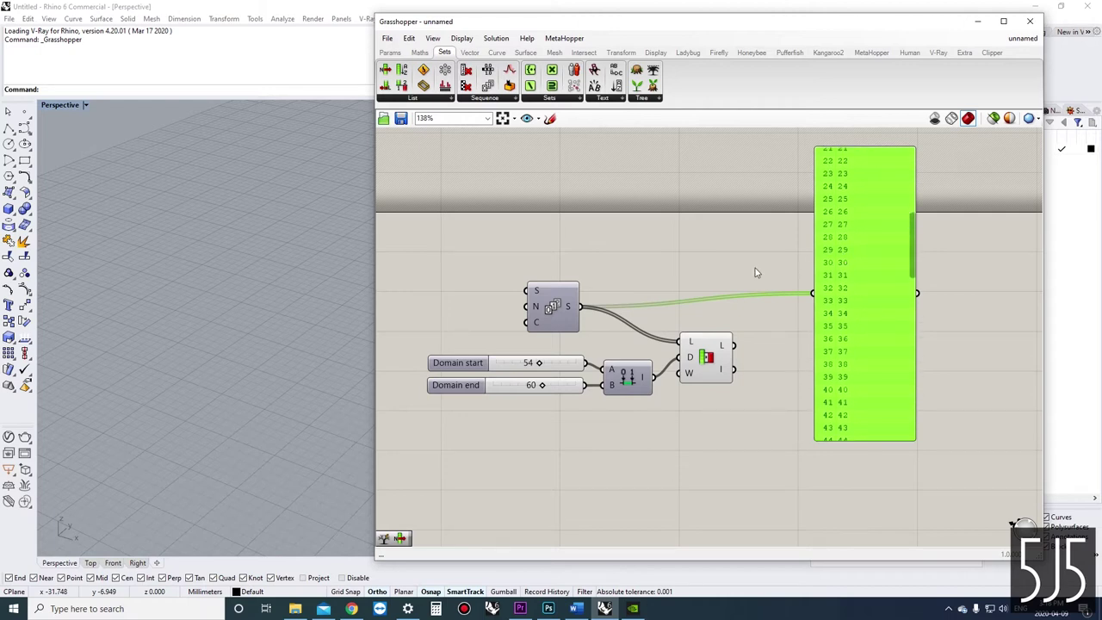
pyautogui.moveTo(737, 353); pyautogui.dragTo(812, 293)
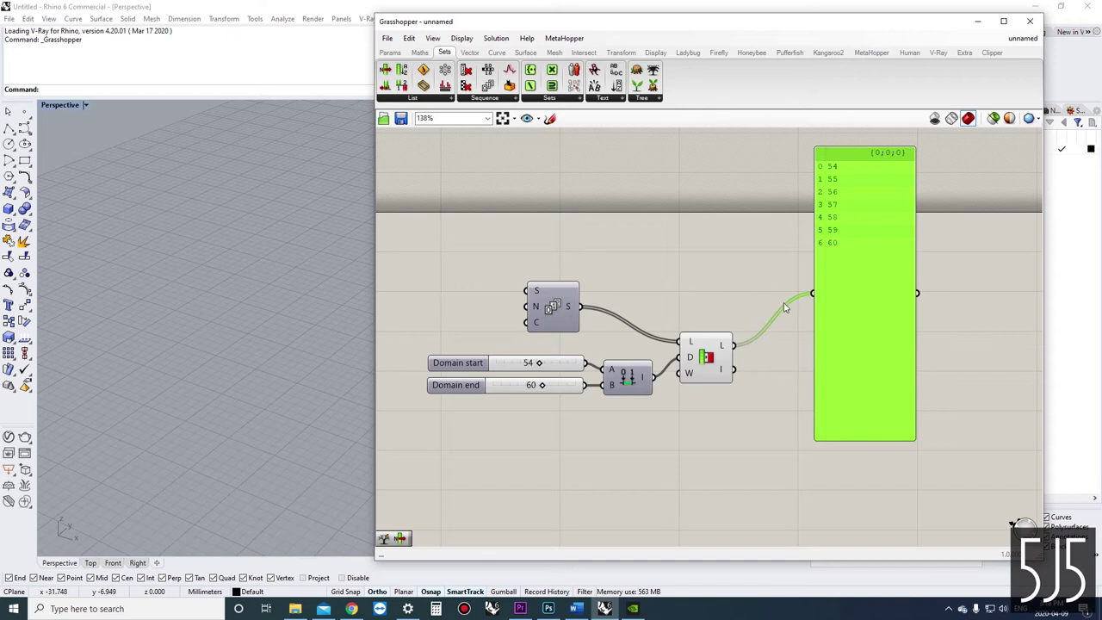
# Reposition the Sub List and Series components into a more compact layout around the Construct Domain component.
pyautogui.moveTo(710, 353); pyautogui.dragTo(701, 362)
pyautogui.moveTo(551, 307); pyautogui.dragTo(624, 315)
pyautogui.click(628, 259)
pyautogui.scroll(-1, 720, 301)
pyautogui.moveTo(716, 300); pyautogui.dragTo(754, 307, button='right')
pyautogui.scroll(1, 733, 300)
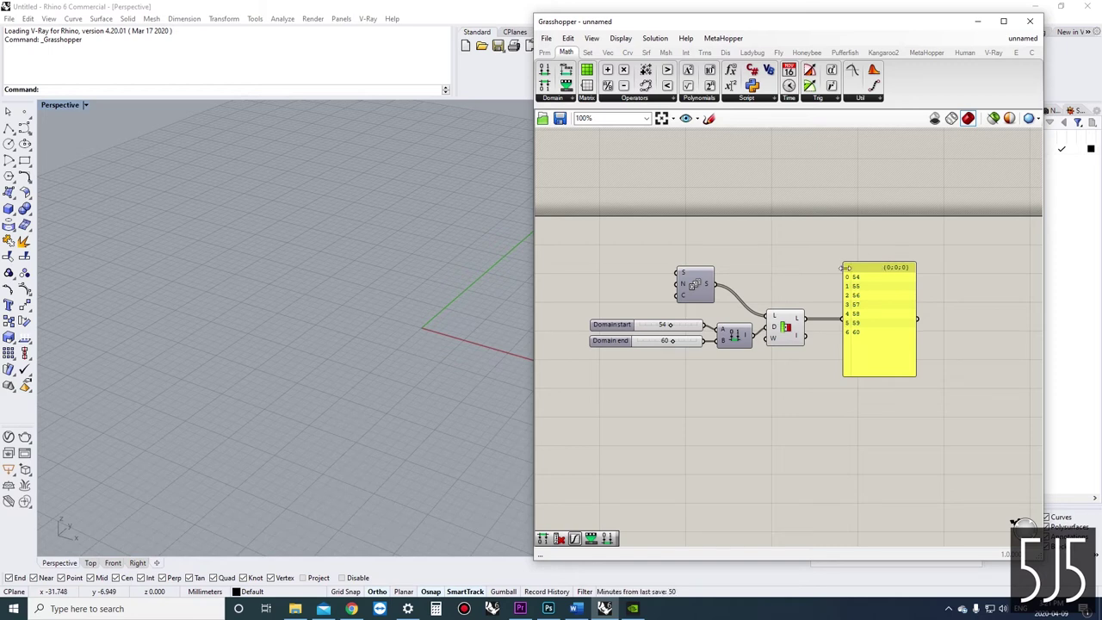
pyautogui.moveTo(788, 290)
pyautogui.mouseDown(button='right')
pyautogui.moveTo(773, 286)
pyautogui.moveTo(776, 303)
pyautogui.mouseUp(button='right')
pyautogui.click(730, 317)
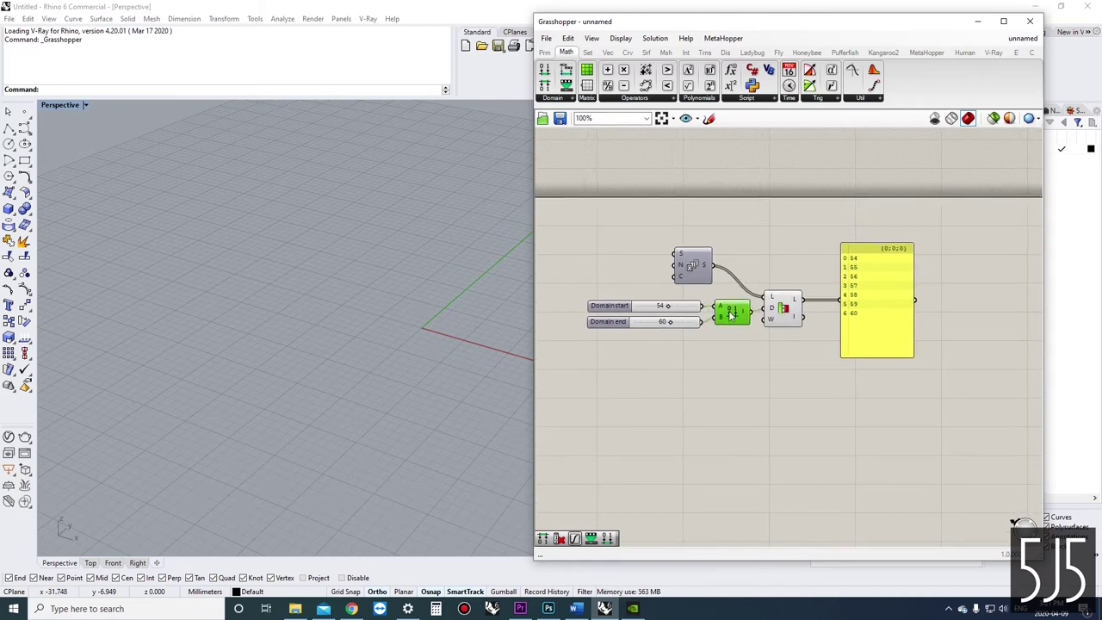
pyautogui.moveTo(737, 348); pyautogui.dragTo(744, 278, button='right')
pyautogui.scroll(-1, 740, 286)
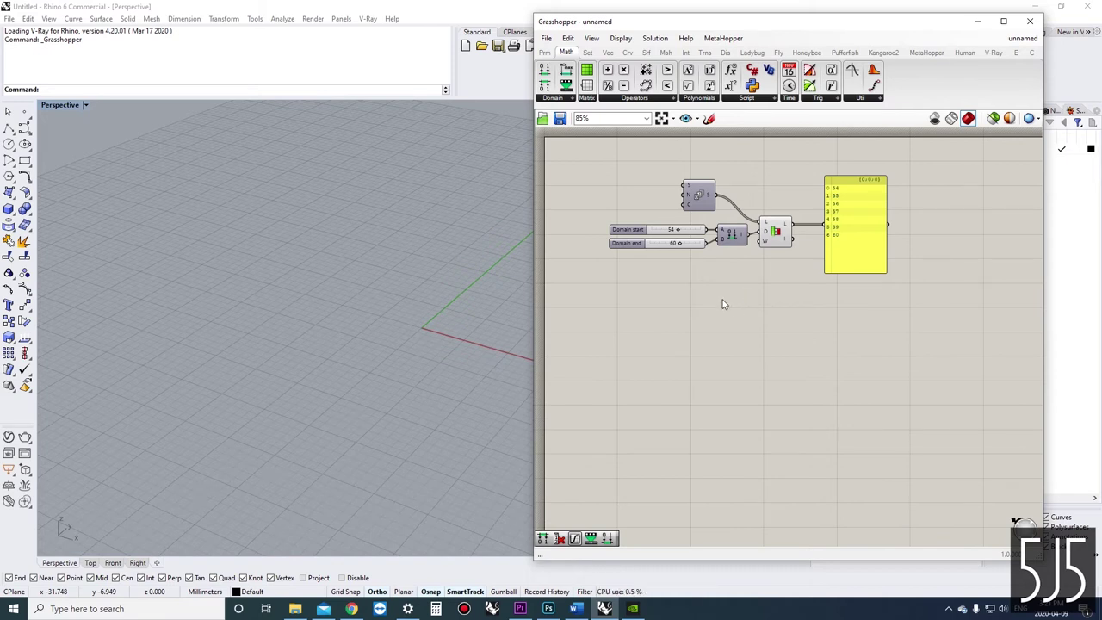
pyautogui.scroll(-1, 737, 332)
pyautogui.scroll(1, 736, 332)
# Add a Bounds component and a Remap Numbers component in the empty canvas area below the sub list definition.
pyautogui.moveTo(734, 316); pyautogui.dragTo(763, 358, button='right')
pyautogui.scroll(1, 736, 328)
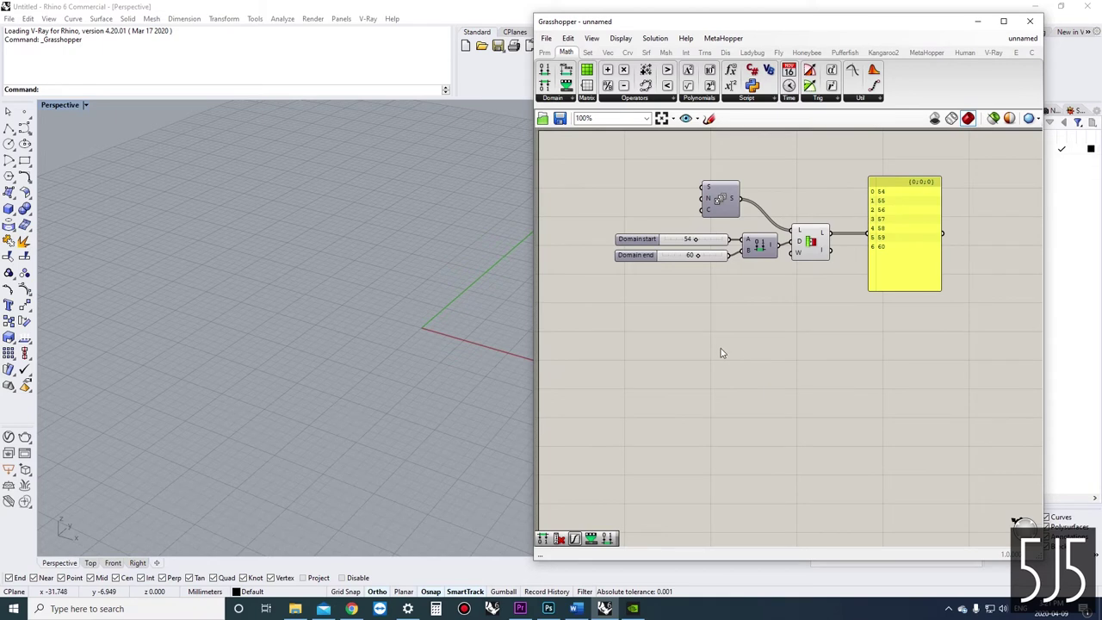
pyautogui.click(555, 99)
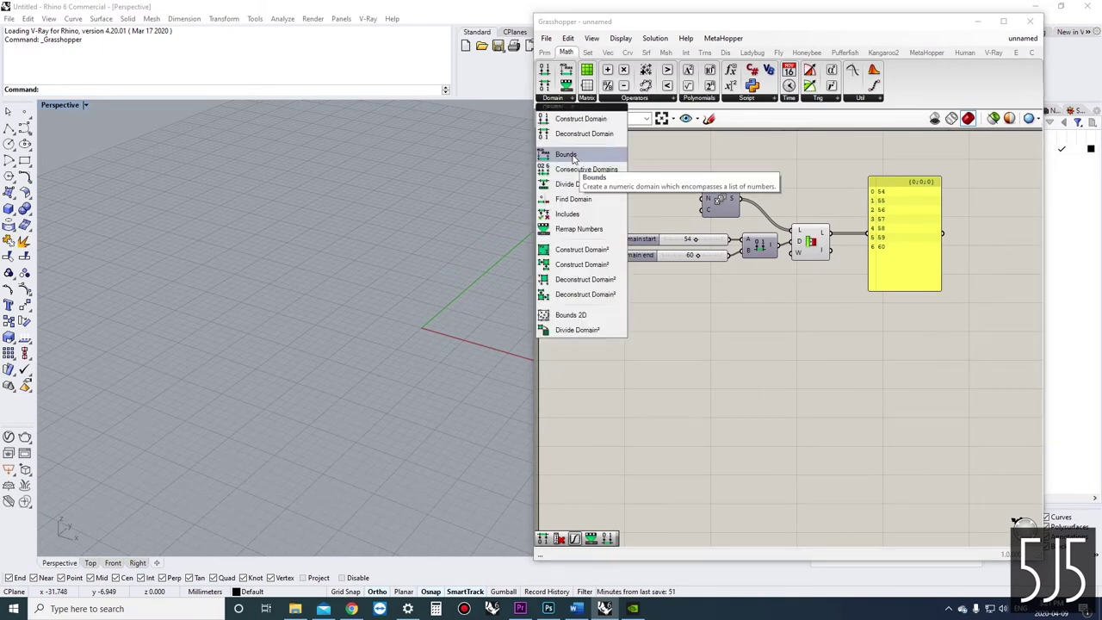
pyautogui.click(572, 155)
pyautogui.click(772, 482)
pyautogui.click(561, 102)
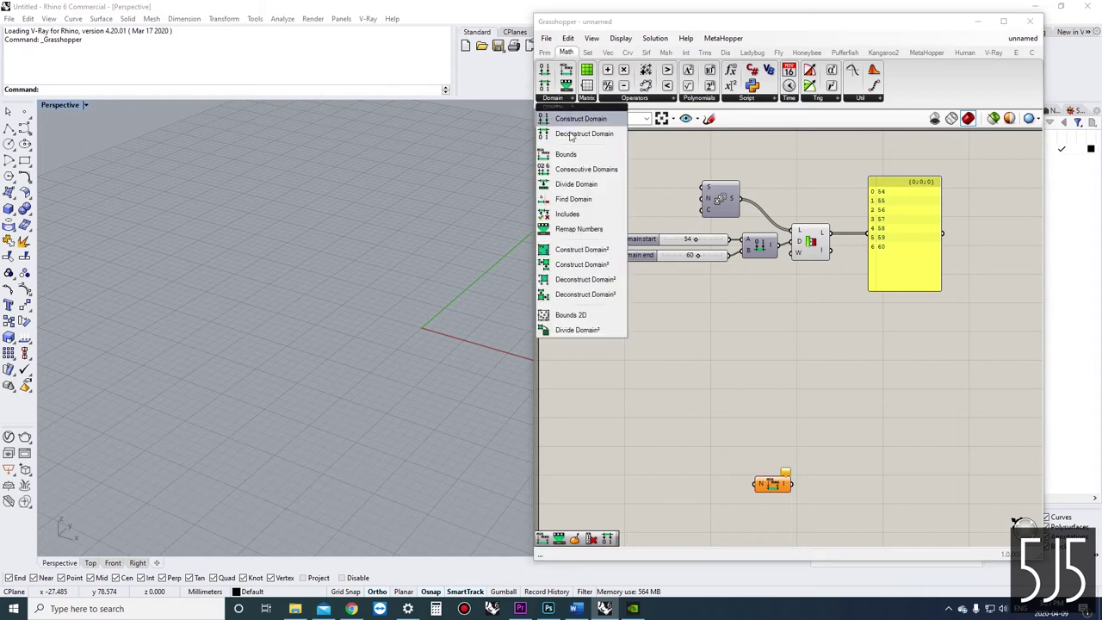
pyautogui.click(578, 228)
pyautogui.click(824, 484)
# Arrange the Bounds component just beside the Remap Numbers component's inputs.
pyautogui.moveTo(822, 474); pyautogui.dragTo(772, 286, button='right')
pyautogui.scroll(-1, 773, 284)
pyautogui.moveTo(774, 302); pyautogui.dragTo(796, 317)
pyautogui.moveTo(730, 301); pyautogui.dragTo(724, 284)
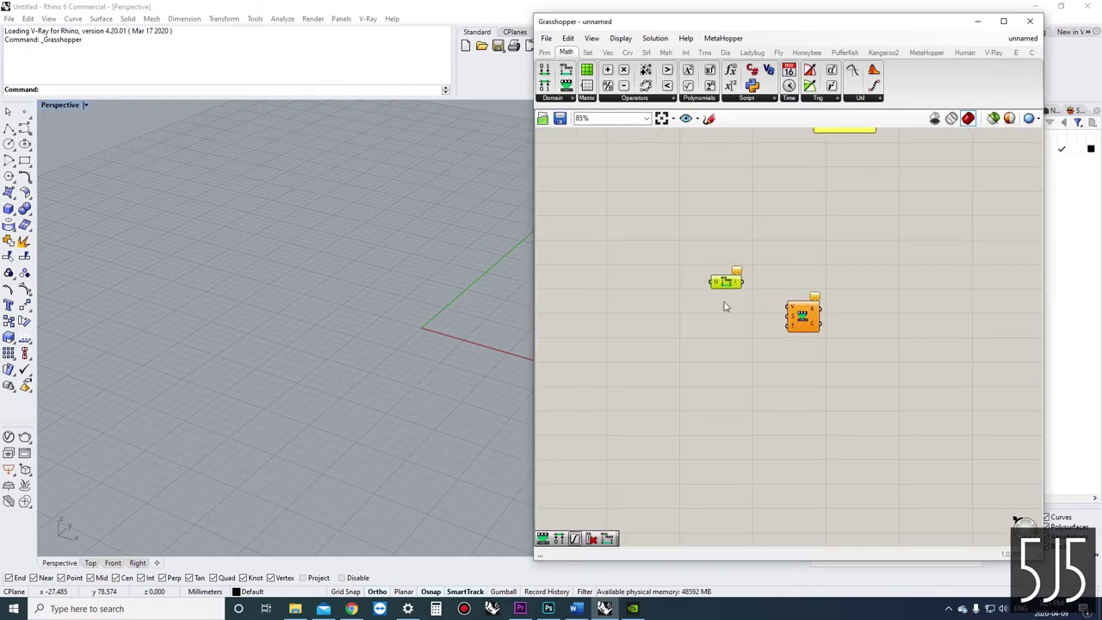
pyautogui.scroll(-1, 708, 318)
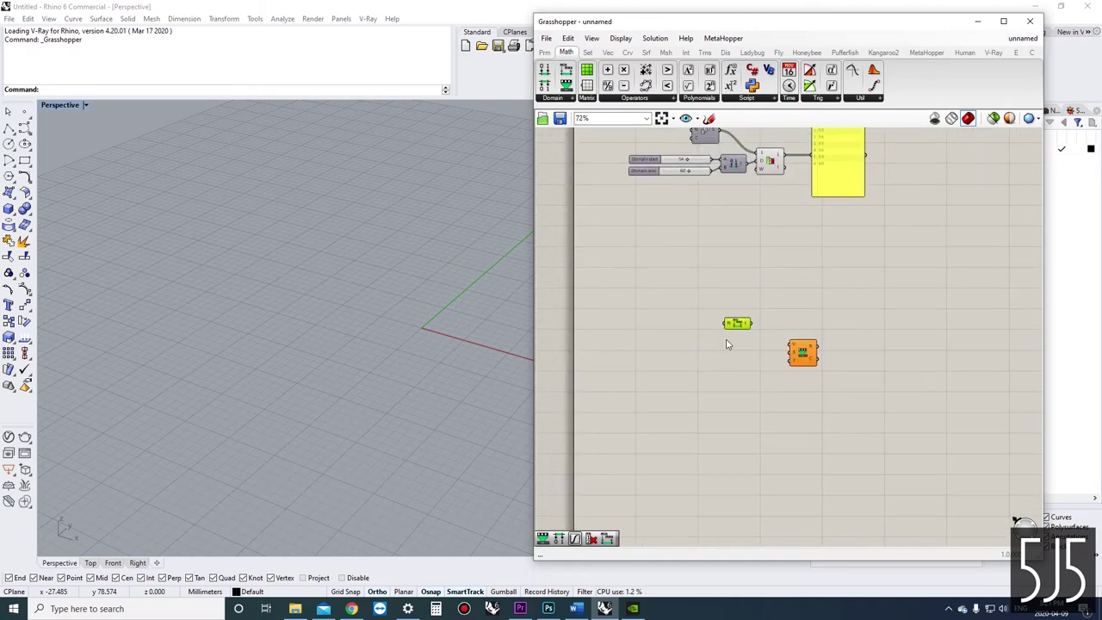
pyautogui.moveTo(733, 325); pyautogui.dragTo(759, 341)
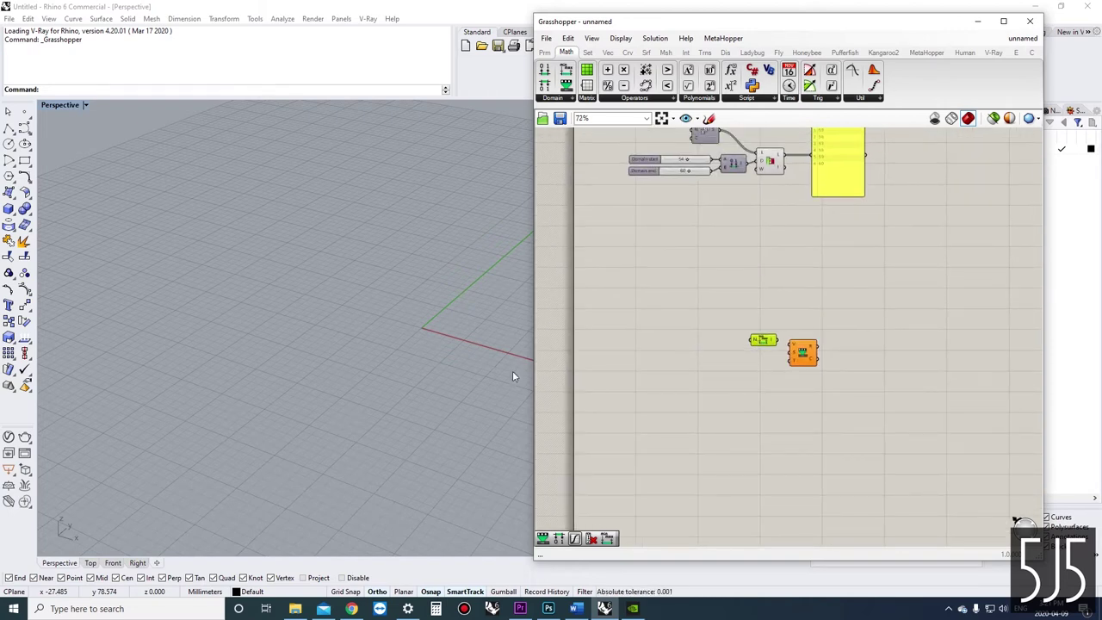
# Switch the Rhino viewport to the Top view and add a Populate 2D component beside the Bounds component in Grasshopper.
pyautogui.click(91, 563)
pyautogui.scroll(-8, 290, 393)
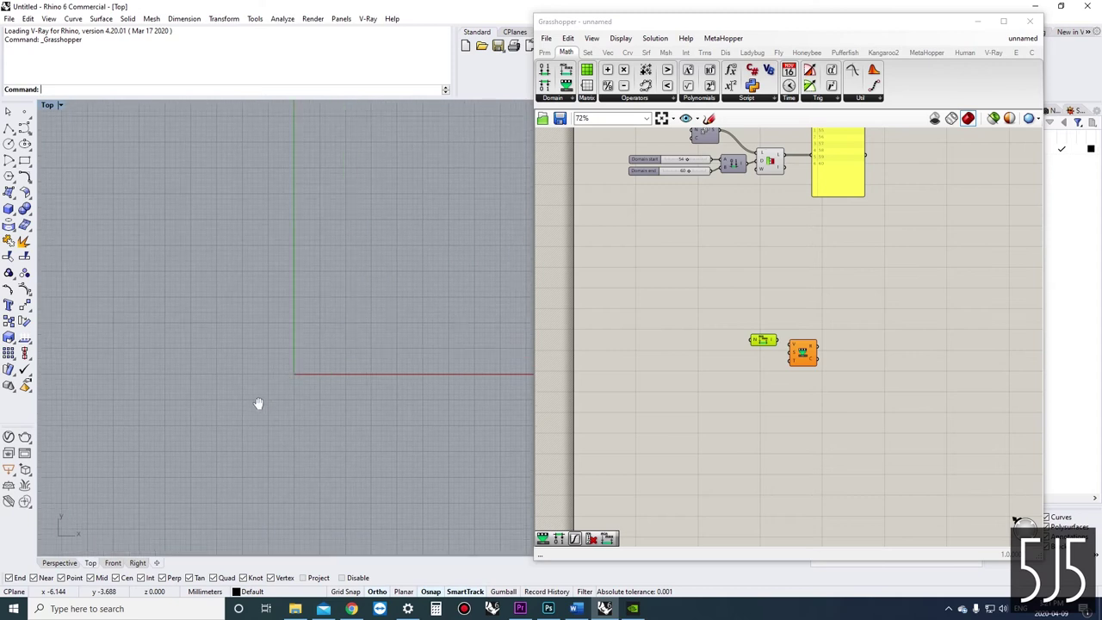
pyautogui.doubleClick(672, 322)
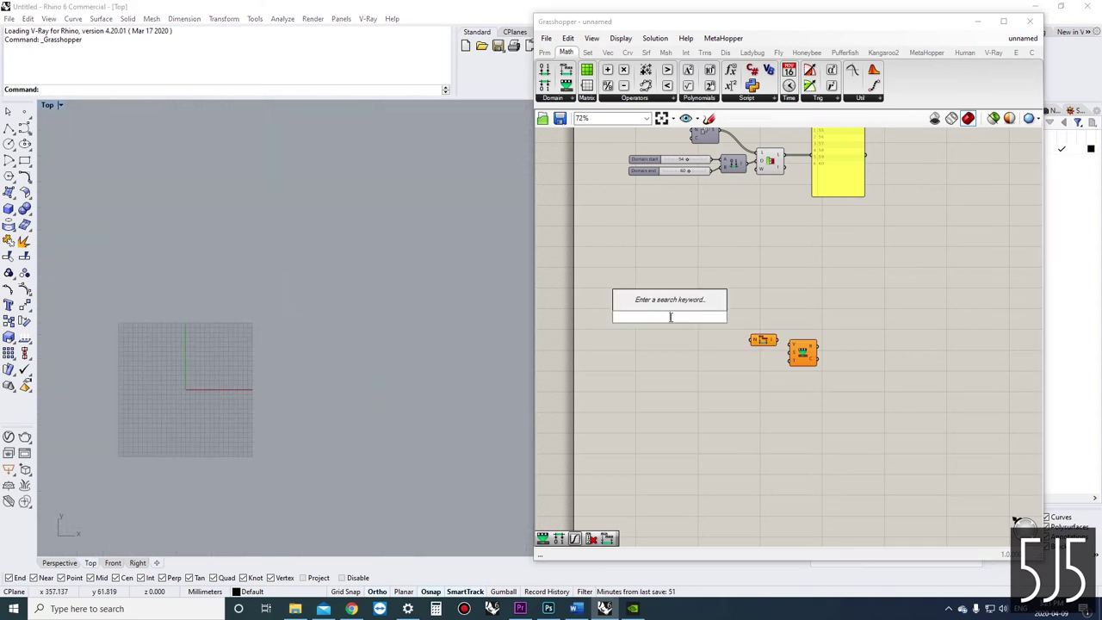
pyautogui.write('pop')
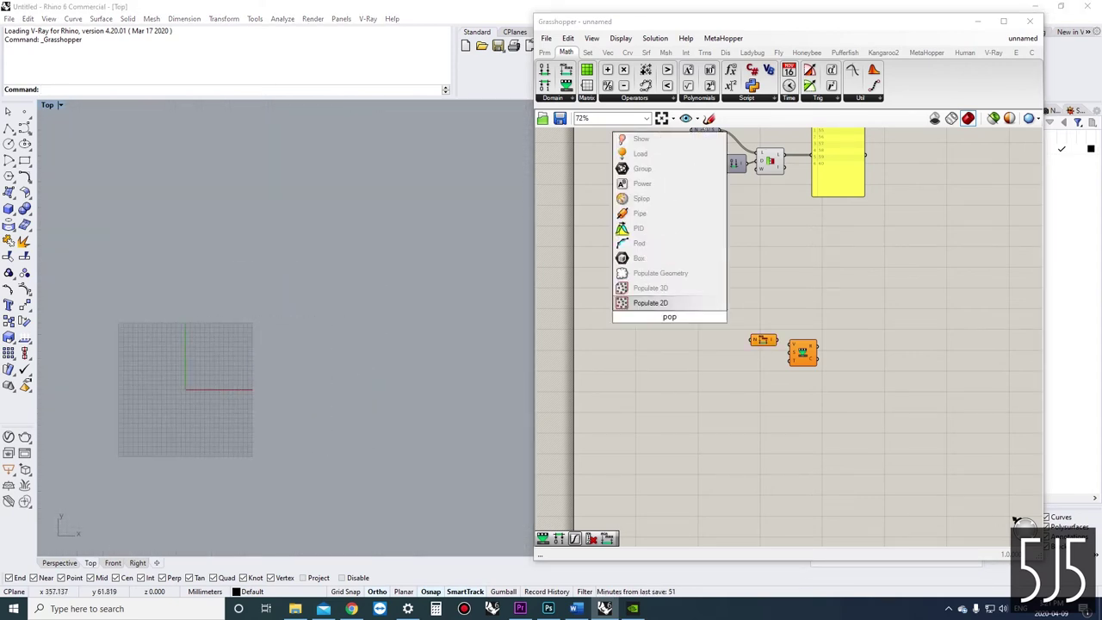
pyautogui.click(667, 303)
pyautogui.scroll(2, 680, 310)
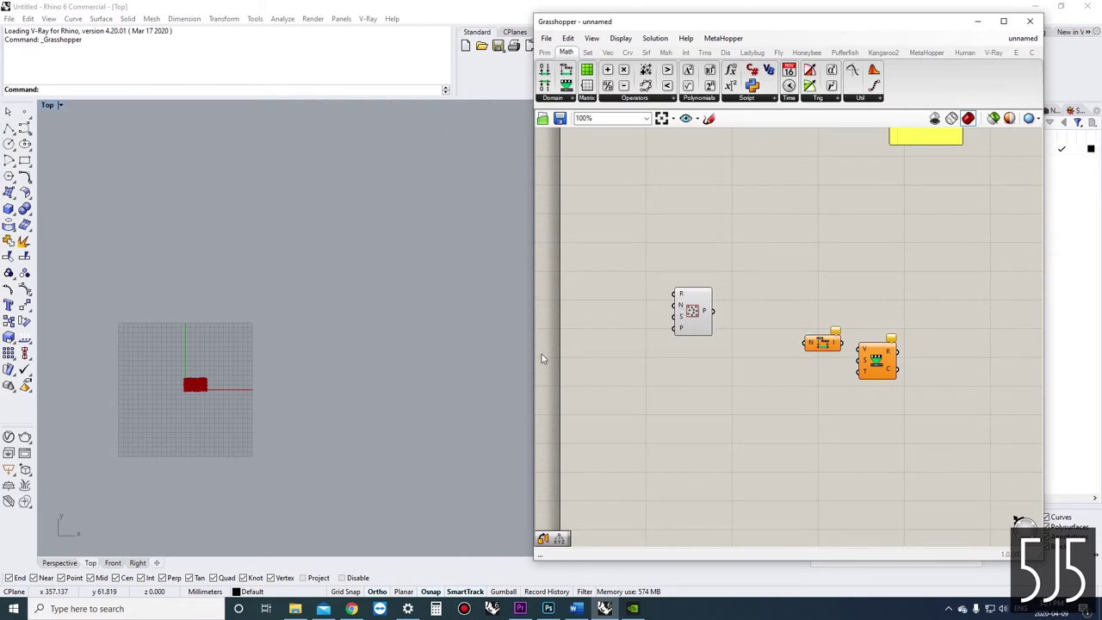
# Draw a rectangle in Rhino's Top view and use it as the Populate 2D region (R).
pyautogui.click(24, 160)
pyautogui.click(271, 397)
pyautogui.click(410, 257)
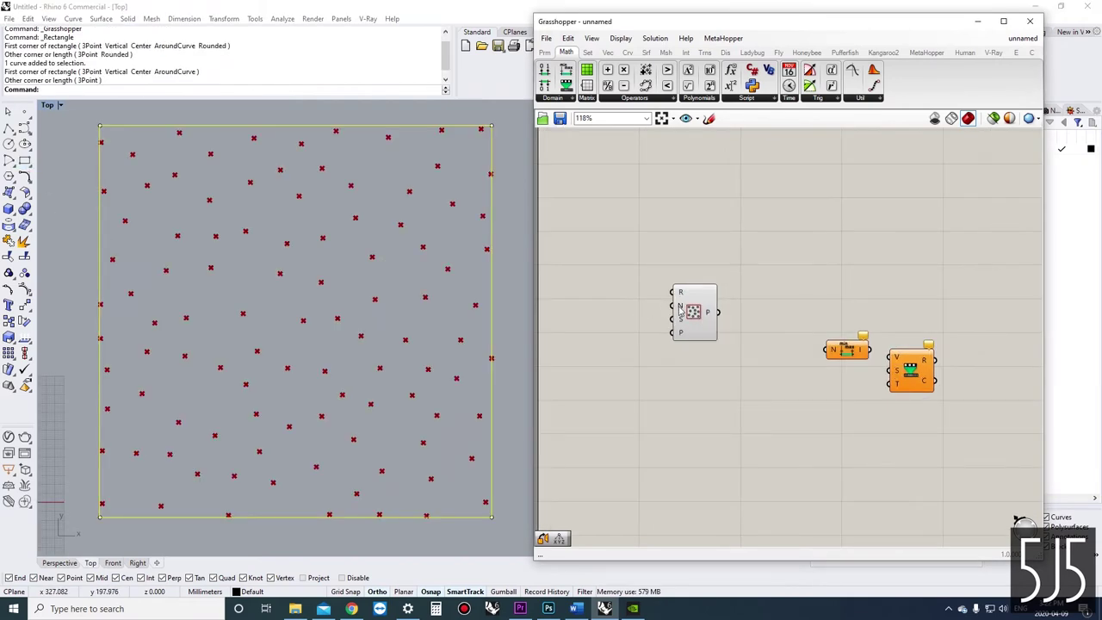
pyautogui.moveTo(680, 312)
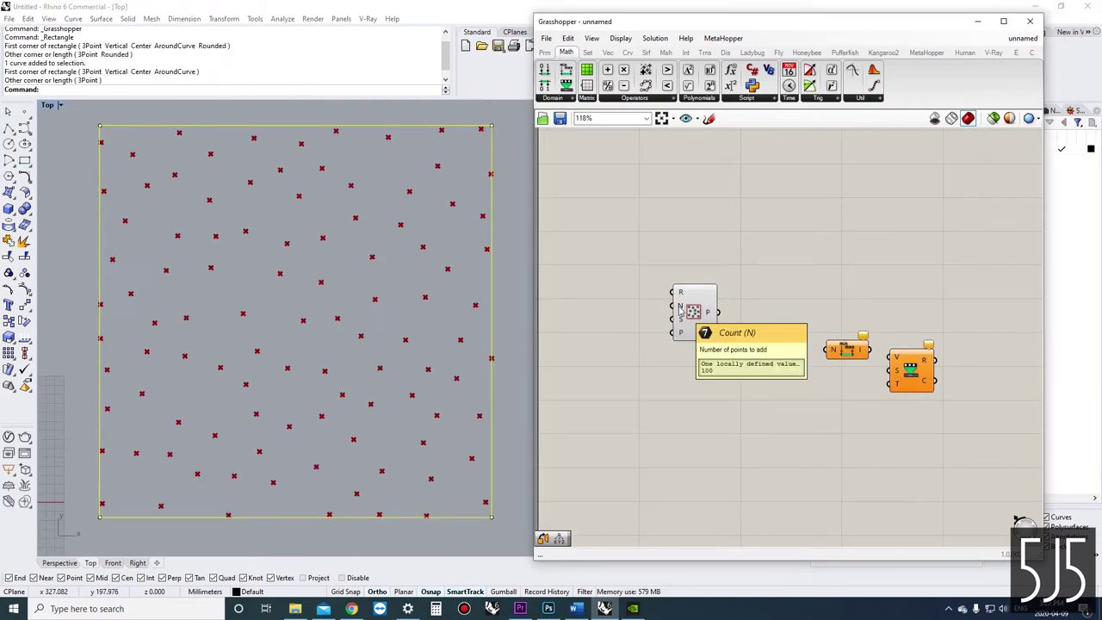
pyautogui.click(523, 292)
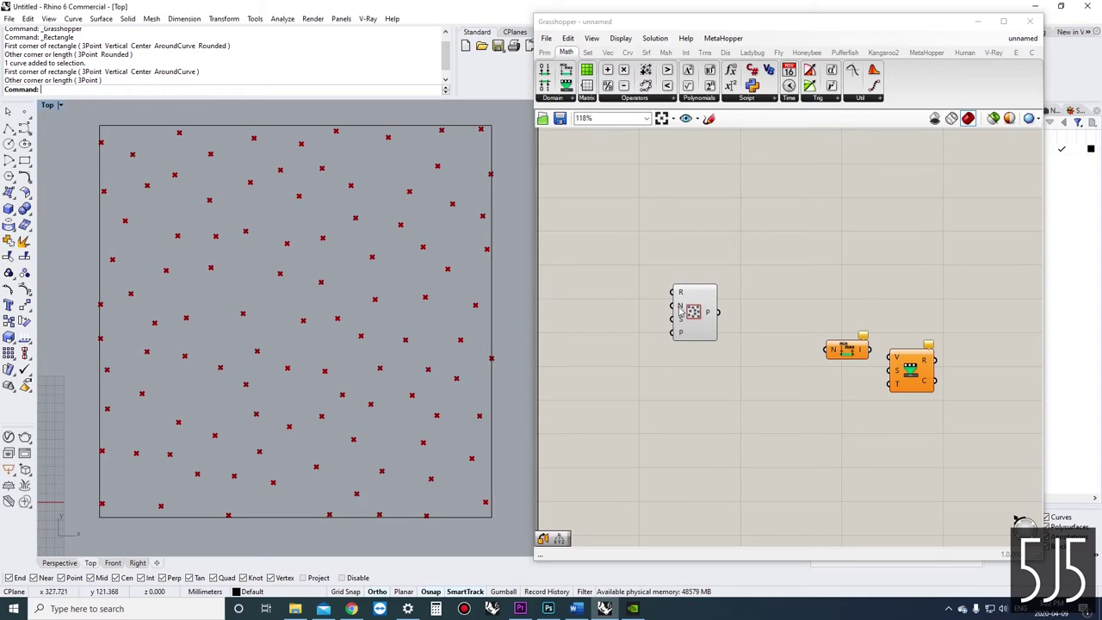
pyautogui.moveTo(680, 311)
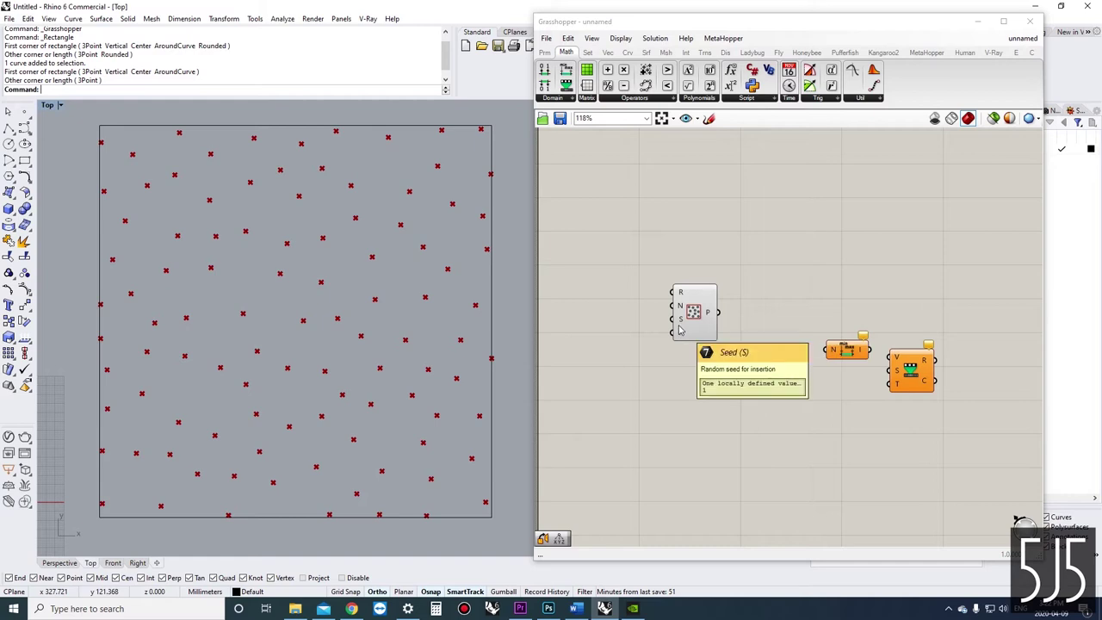
pyautogui.click(694, 315)
pyautogui.click(704, 252)
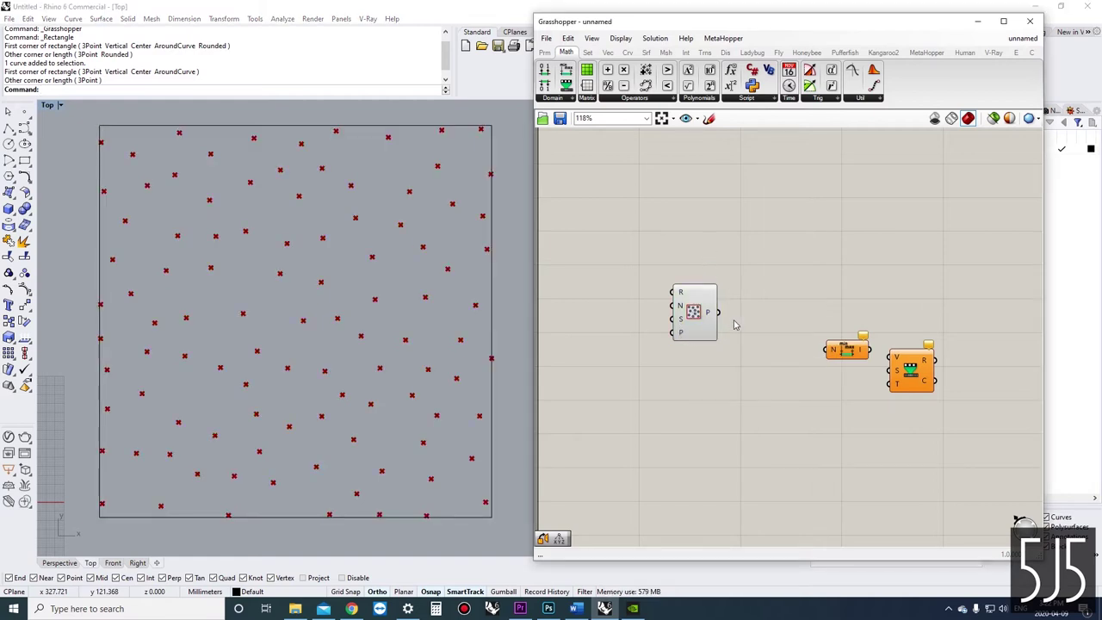
# Add a panel and wire the Populate 2D component's P output to it.
pyautogui.doubleClick(818, 262)
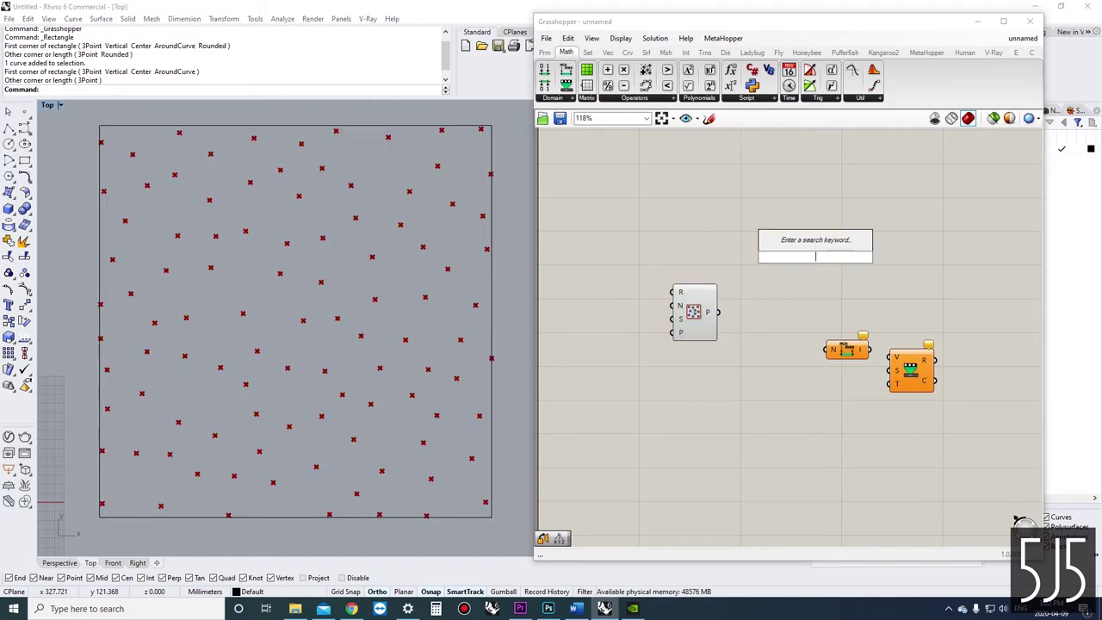
pyautogui.write('//')
pyautogui.press('Return')
pyautogui.moveTo(718, 312); pyautogui.dragTo(964, 322)
# Move Bounds and Remap Numbers closer to Populate 2D, and make the point panel taller and reposition it.
pyautogui.moveTo(959, 417); pyautogui.dragTo(768, 365)
pyautogui.click(1000, 347)
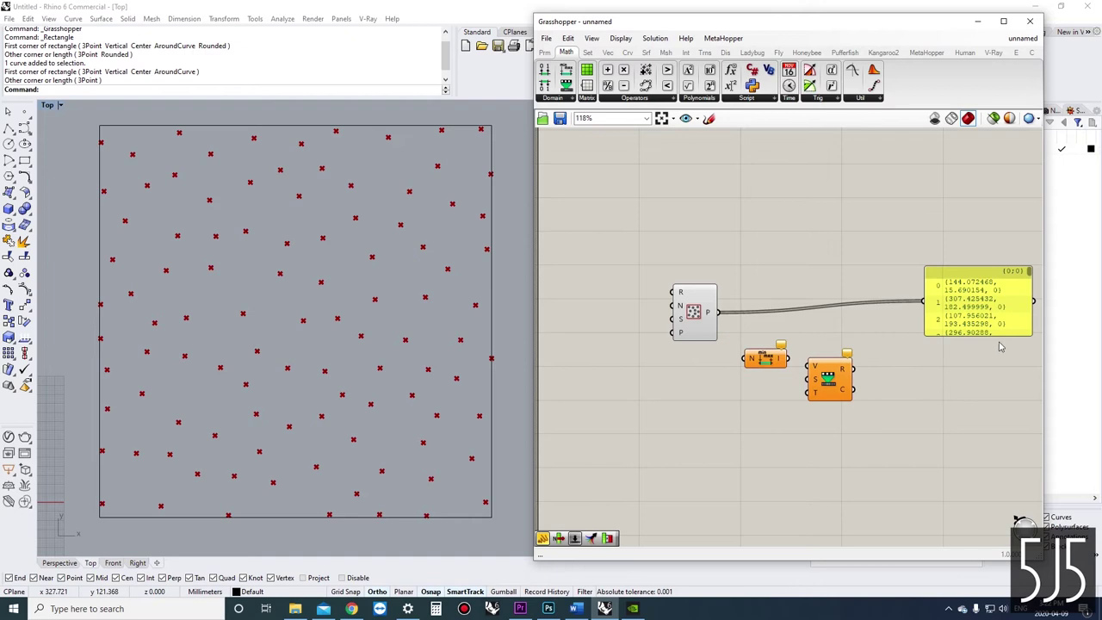
pyautogui.moveTo(997, 334); pyautogui.dragTo(998, 494)
pyautogui.moveTo(967, 447); pyautogui.dragTo(927, 409, button='right')
pyautogui.moveTo(934, 345); pyautogui.dragTo(930, 276)
pyautogui.click(798, 246)
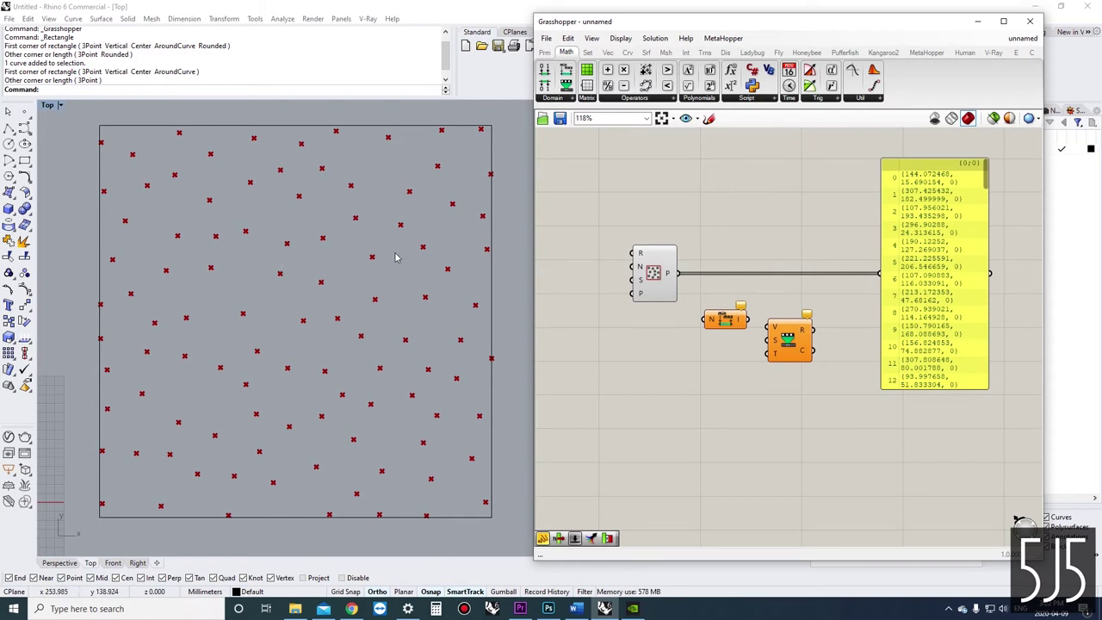
# Narrow the Grasshopper window beside the Top viewport and place a single point object inside the upper half of the rectangle.
pyautogui.moveTo(768, 21); pyautogui.dragTo(744, 24)
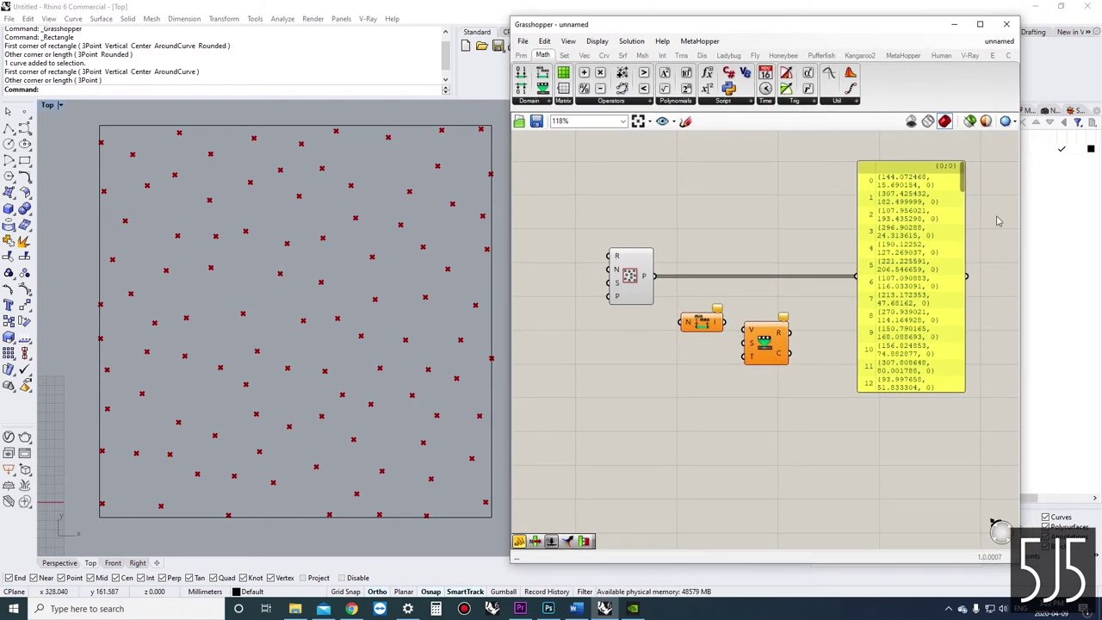
pyautogui.moveTo(1019, 219); pyautogui.dragTo(970, 218)
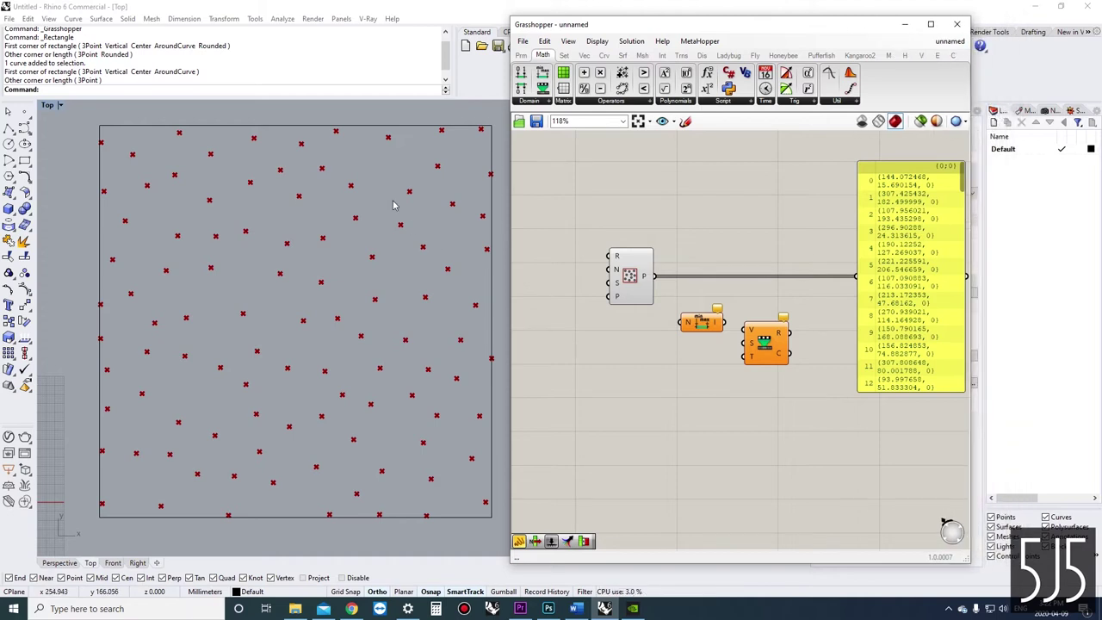
pyautogui.click(23, 127)
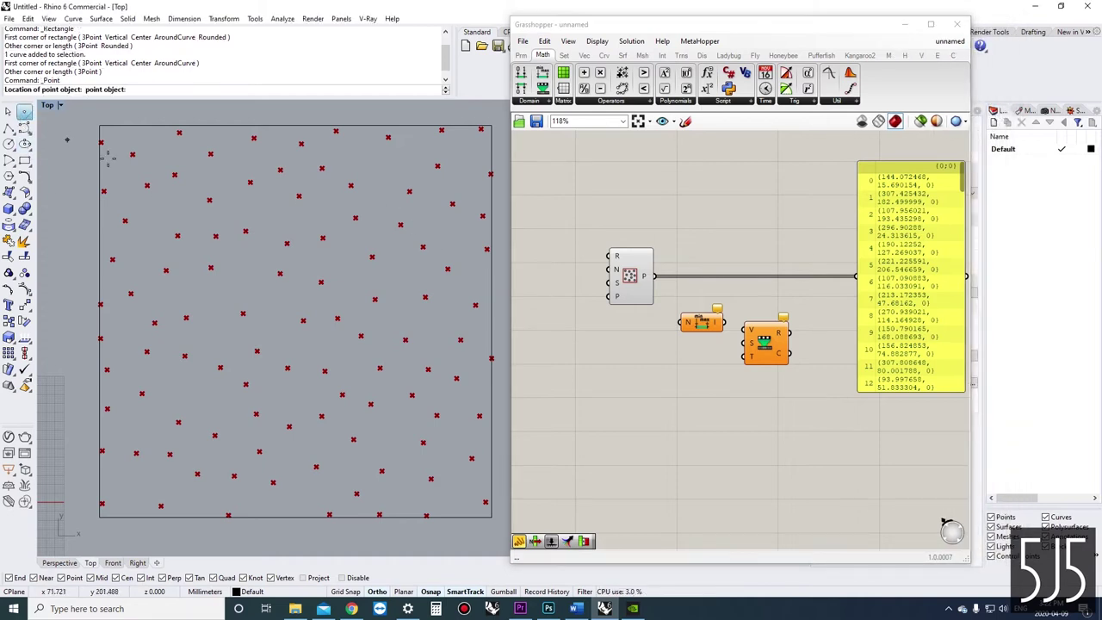
pyautogui.click(325, 209)
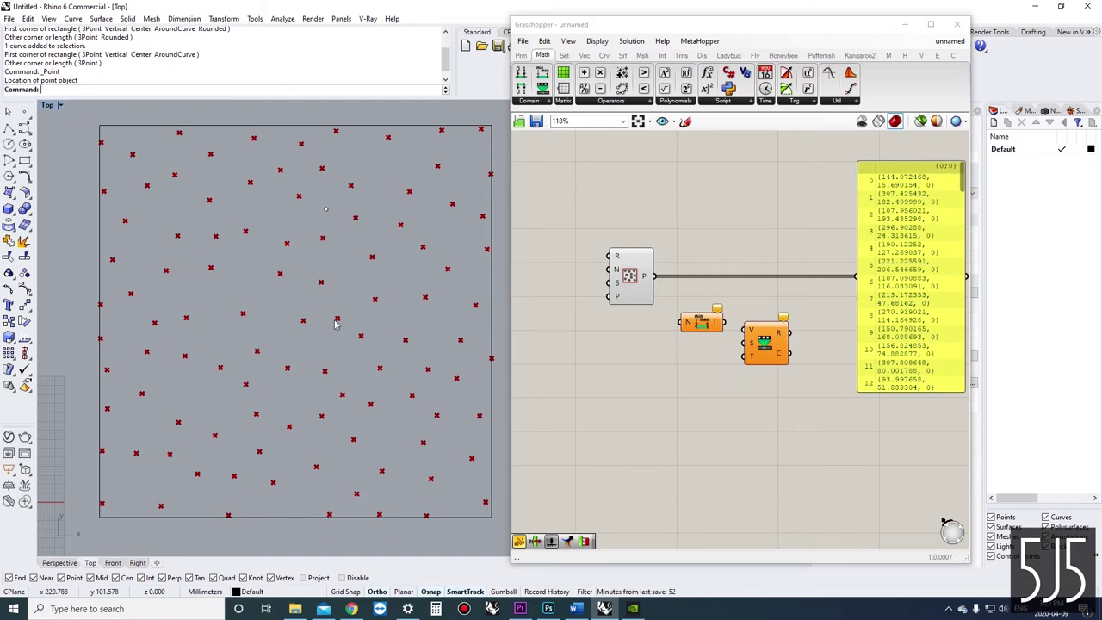
pyautogui.scroll(3, 334, 318)
pyautogui.scroll(-2, 325, 315)
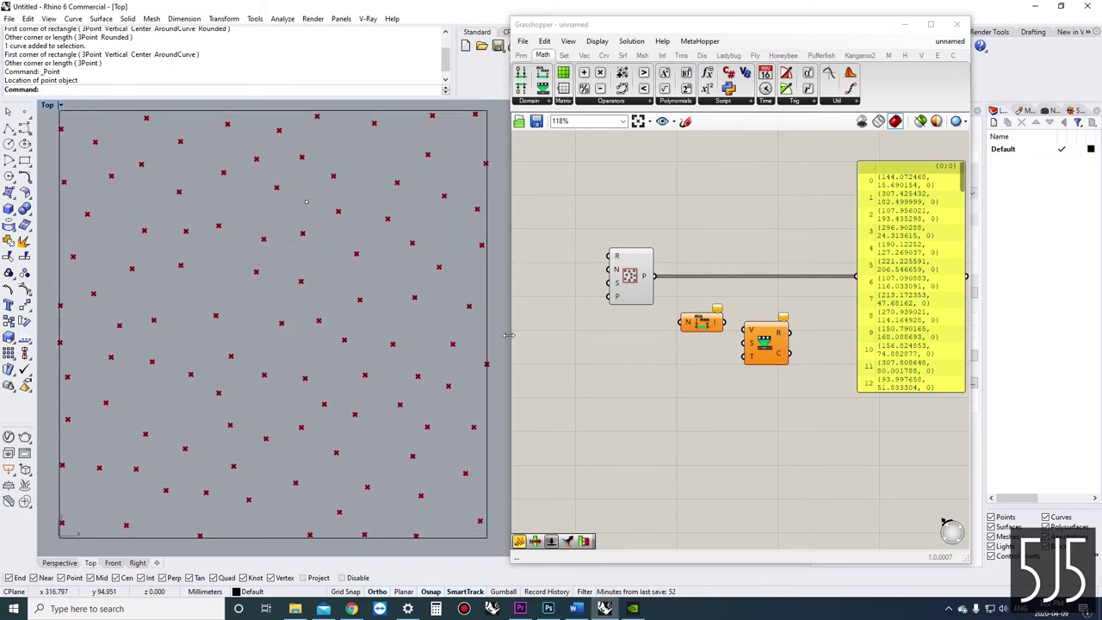
# Add a Circle component beside Populate 2D, moving the other components aside, and wire the populated points into its P input.
pyautogui.scroll(-3, 745, 370)
pyautogui.moveTo(811, 384); pyautogui.dragTo(796, 327)
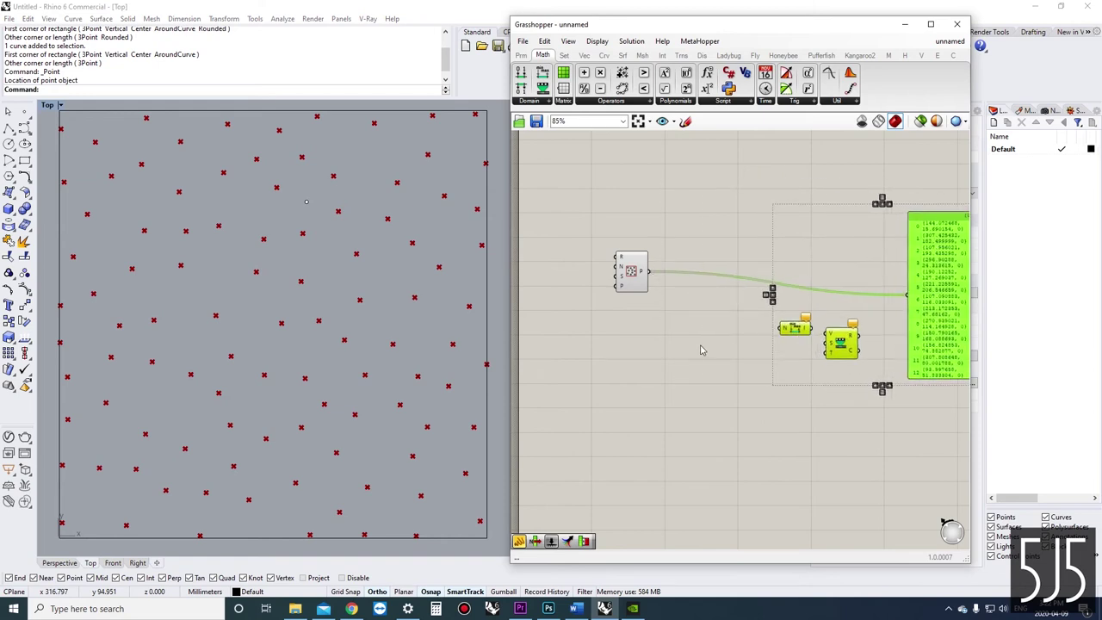
pyautogui.click(704, 349)
pyautogui.doubleClick(707, 328)
pyautogui.write('cir')
pyautogui.press('Return')
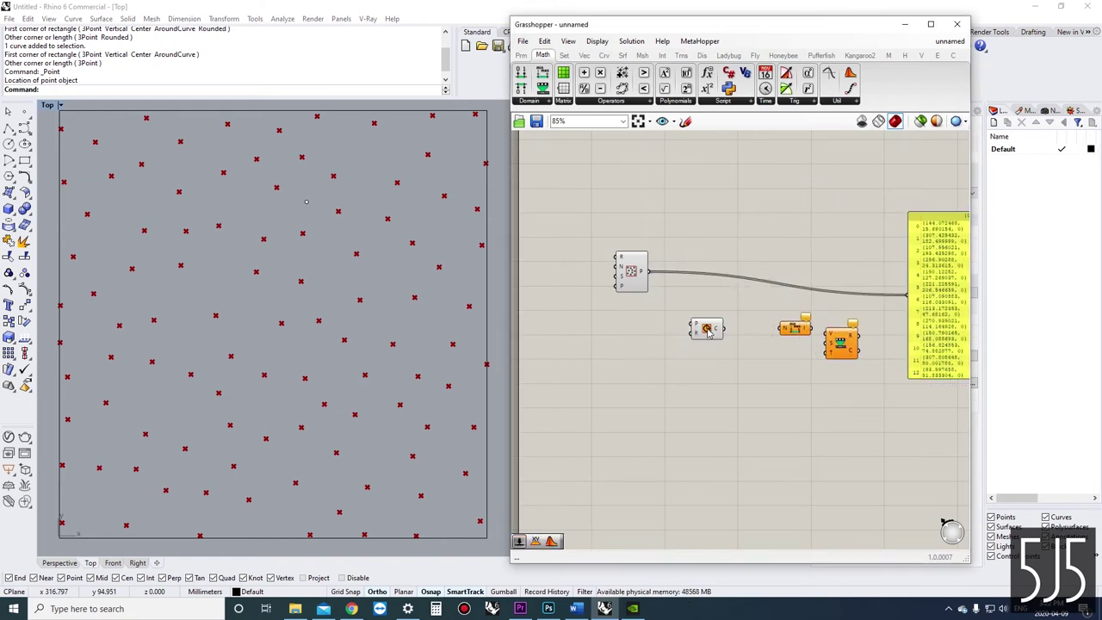
pyautogui.moveTo(656, 279); pyautogui.dragTo(687, 306)
pyautogui.scroll(3, 685, 308)
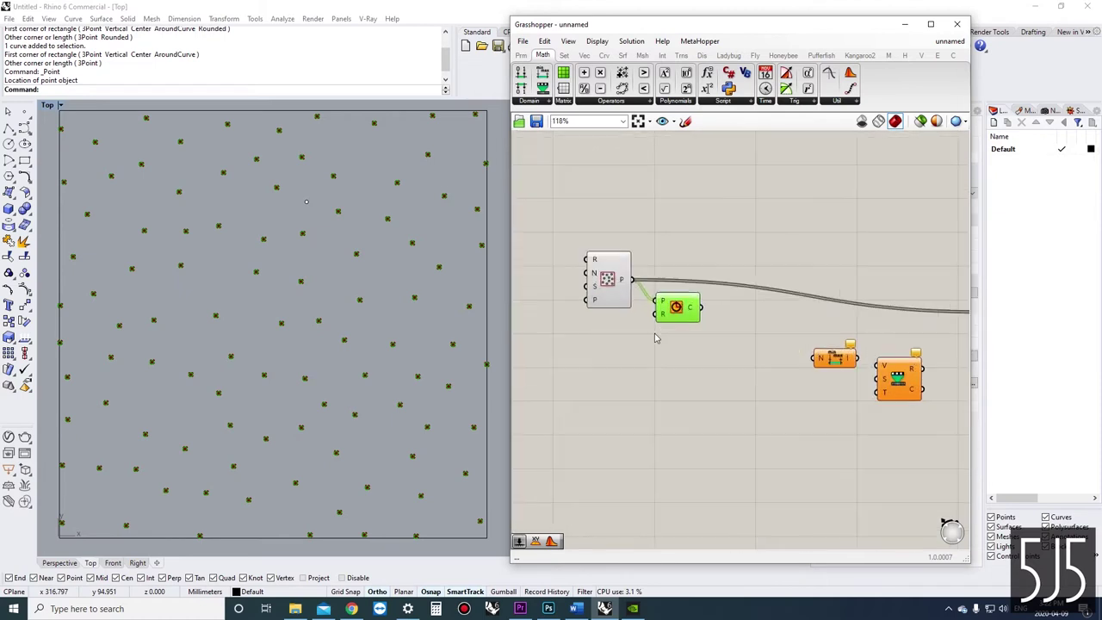
# Add a number slider by entering 100, wire it to the Circle component's R input, and set the radius to 8.
pyautogui.scroll(-3, 680, 310)
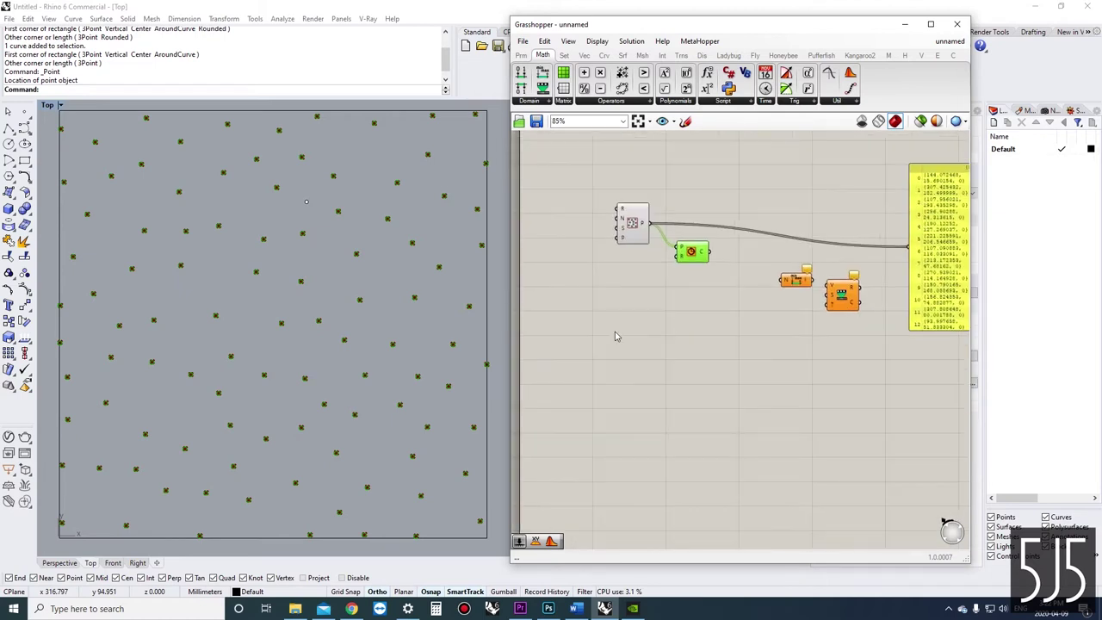
pyautogui.doubleClick(594, 278)
pyautogui.write('100')
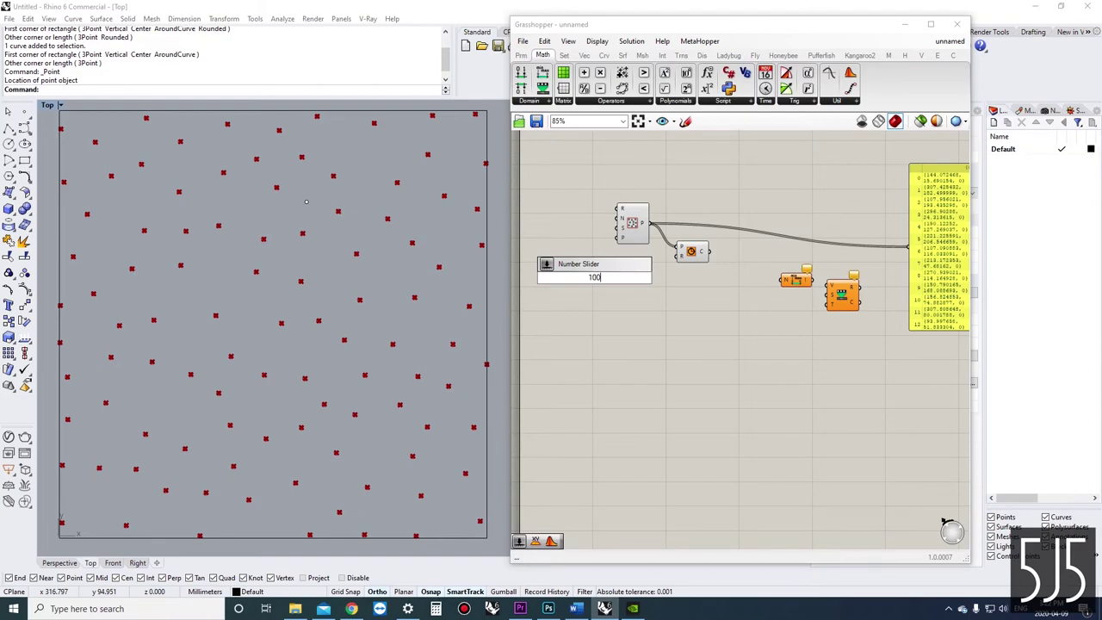
pyautogui.press('Return')
pyautogui.moveTo(636, 279); pyautogui.dragTo(599, 265)
pyautogui.moveTo(670, 275); pyautogui.dragTo(692, 308, button='right')
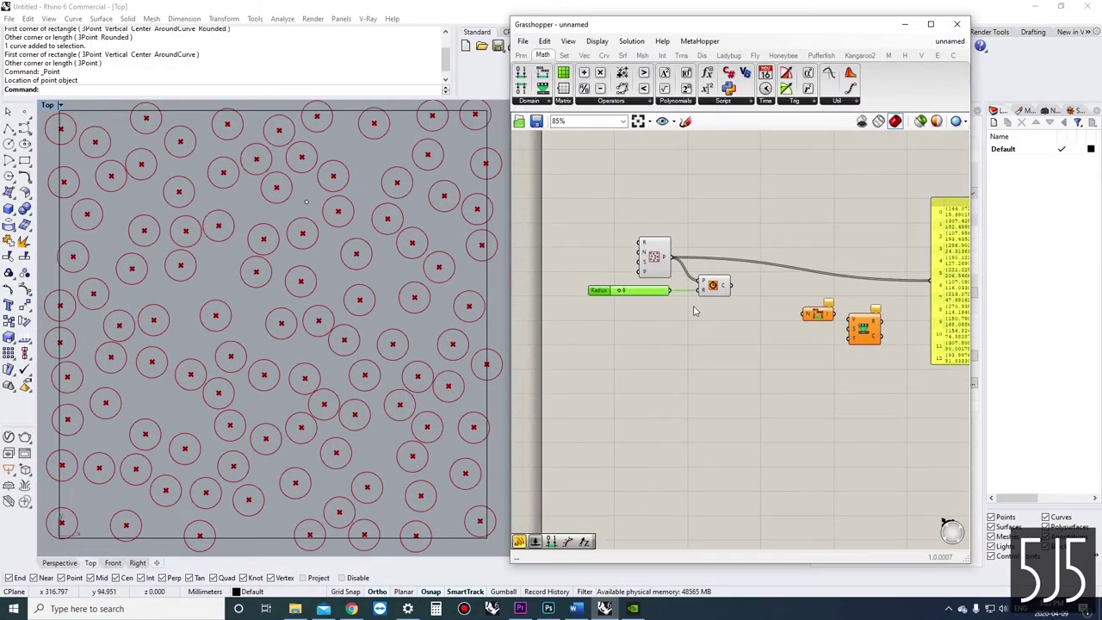
pyautogui.scroll(3, 692, 308)
pyautogui.click(714, 268)
pyautogui.click(627, 283)
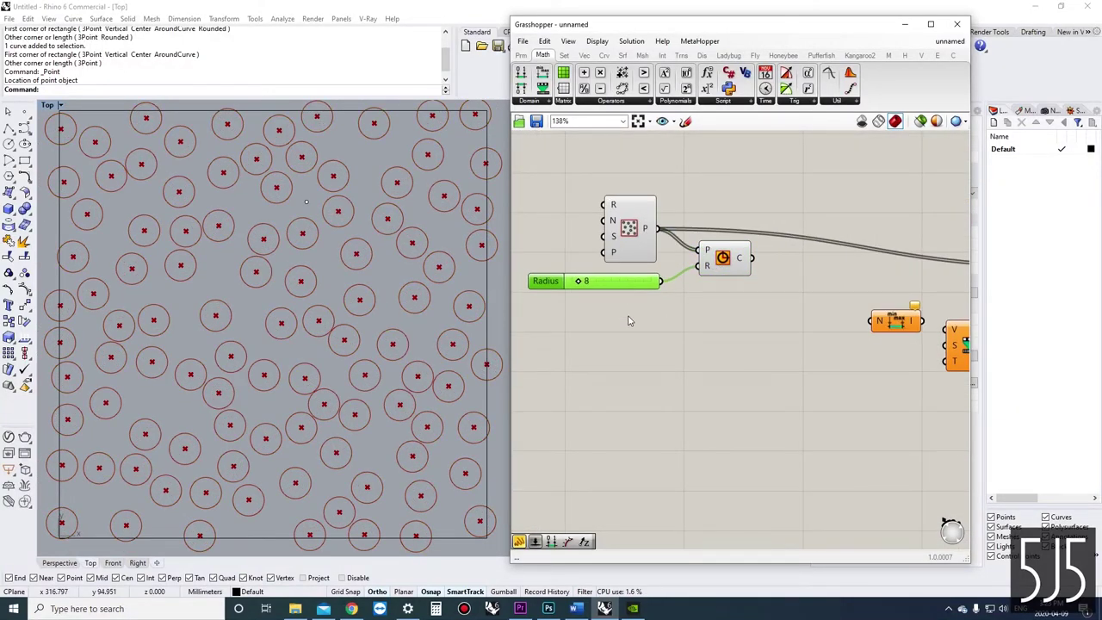
pyautogui.click(627, 320)
pyautogui.scroll(-2, 612, 336)
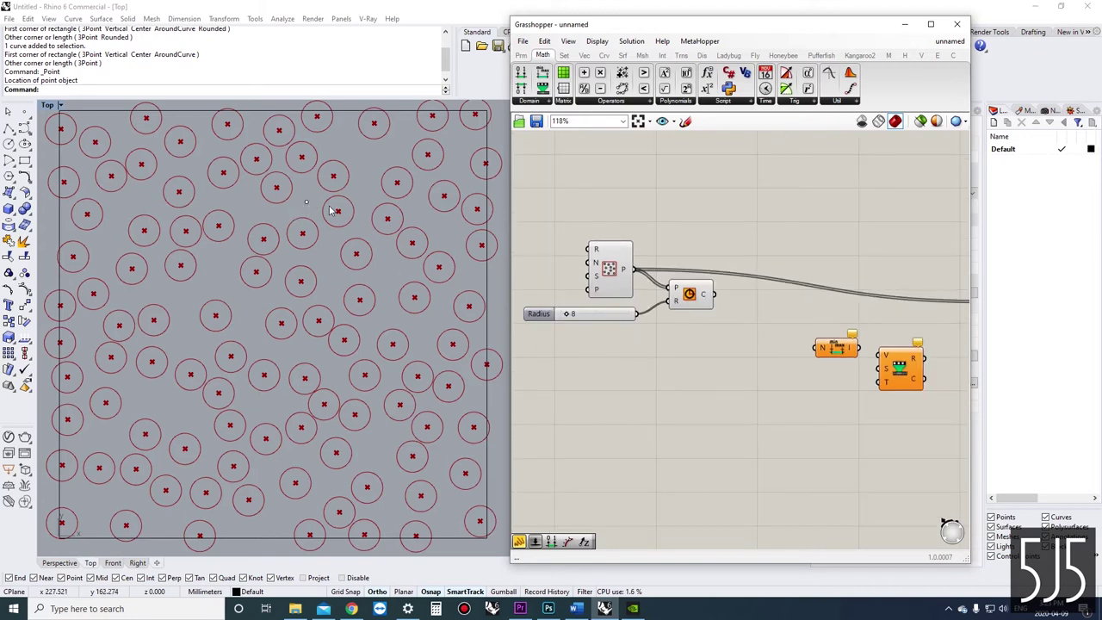
# Examine the placed point object's position among the surrounding circles in the Top view.
pyautogui.click(306, 202)
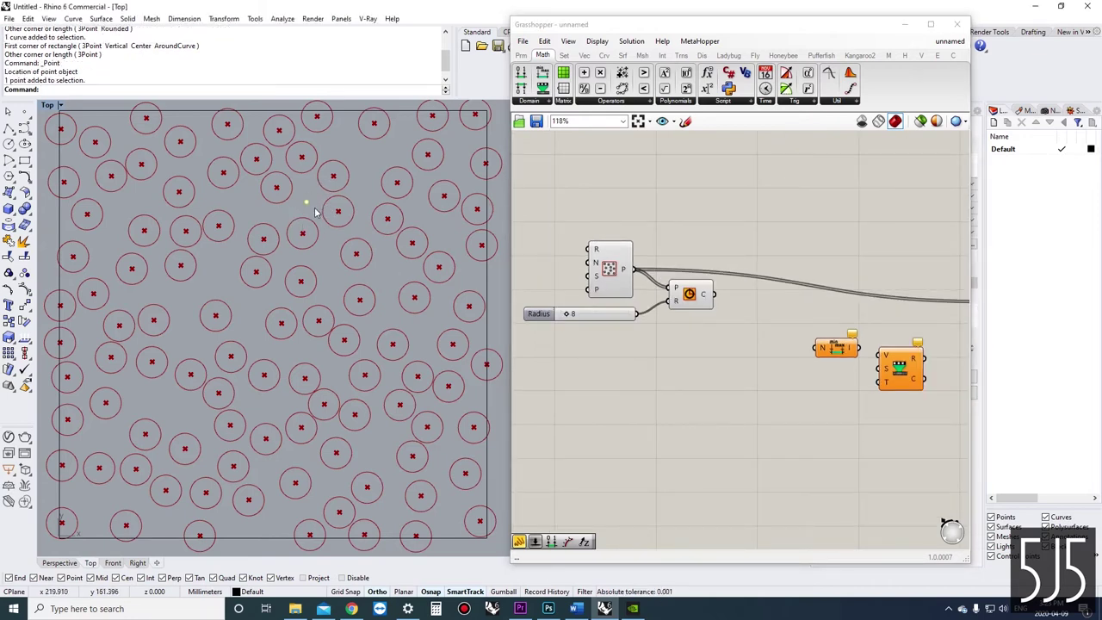
pyautogui.scroll(-2, 331, 220)
pyautogui.scroll(2, 327, 215)
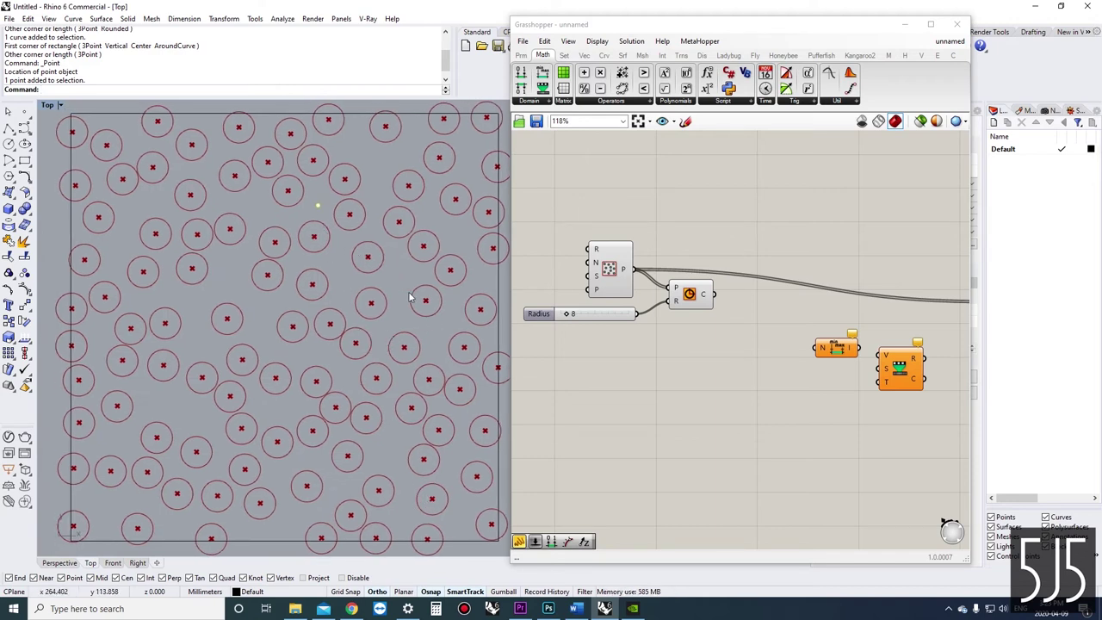
pyautogui.click(341, 255)
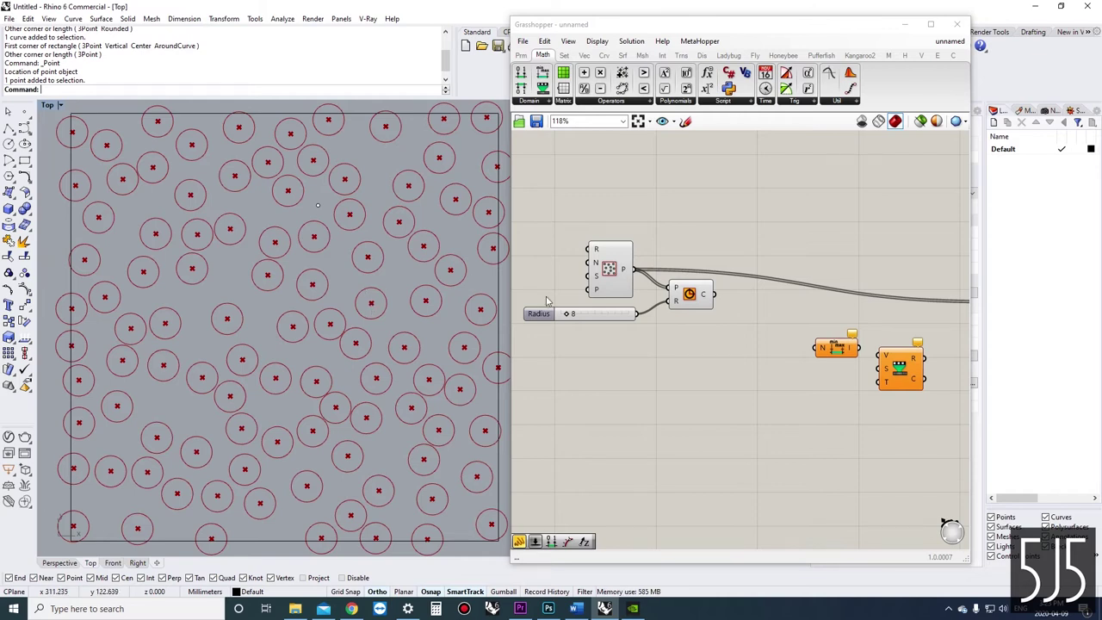
# Add a Construct Domain component to the canvas below the Radius slider.
pyautogui.click(544, 102)
pyautogui.click(561, 122)
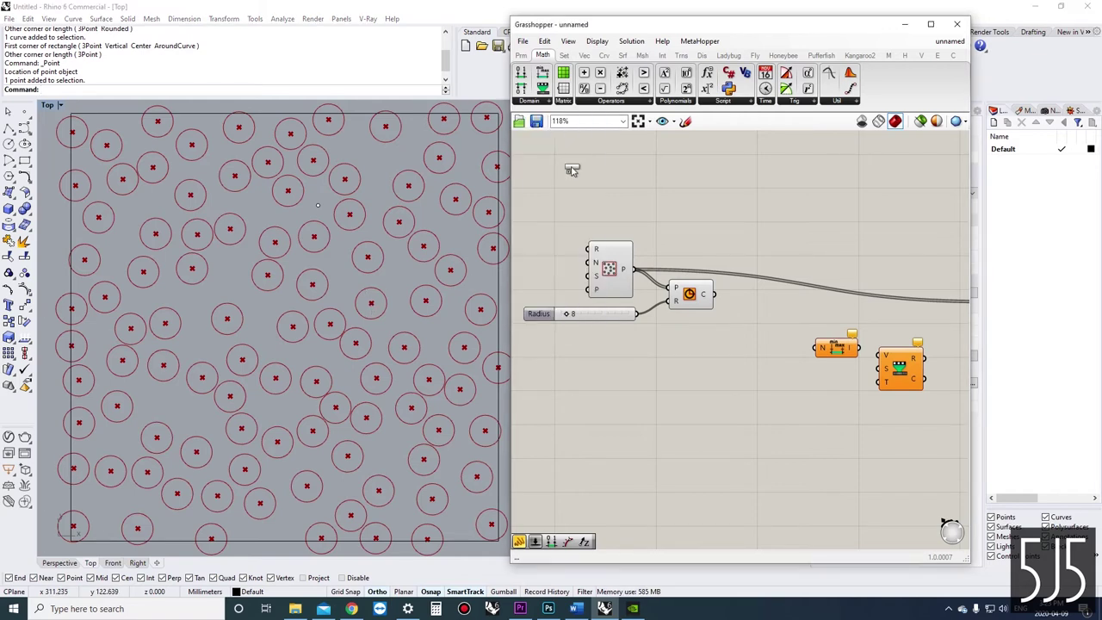
pyautogui.click(656, 437)
pyautogui.scroll(1, 656, 437)
pyautogui.moveTo(598, 404); pyautogui.dragTo(684, 333, button='right')
pyautogui.scroll(-1, 653, 310)
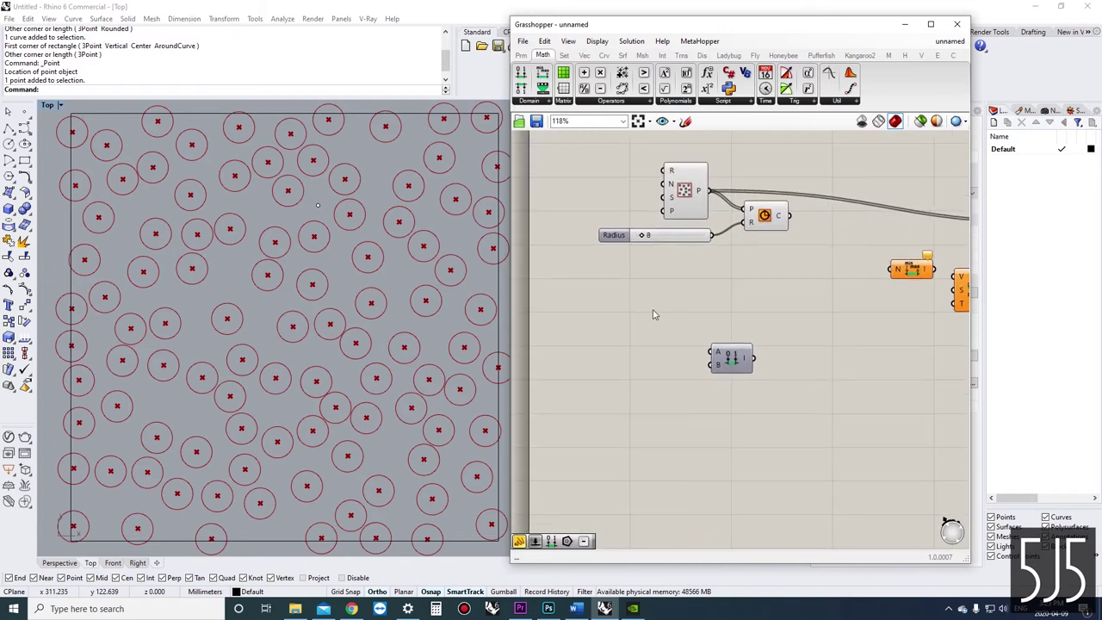
# Duplicate the Radius slider, set the copy to 1, and wire it to Construct Domain's A input as the domain start.
pyautogui.click(608, 237)
pyautogui.hotkey('ctrl', 'c')
pyautogui.hotkey('ctrl', 'v')
pyautogui.moveTo(613, 241); pyautogui.dragTo(587, 336)
pyautogui.scroll(1, 625, 348)
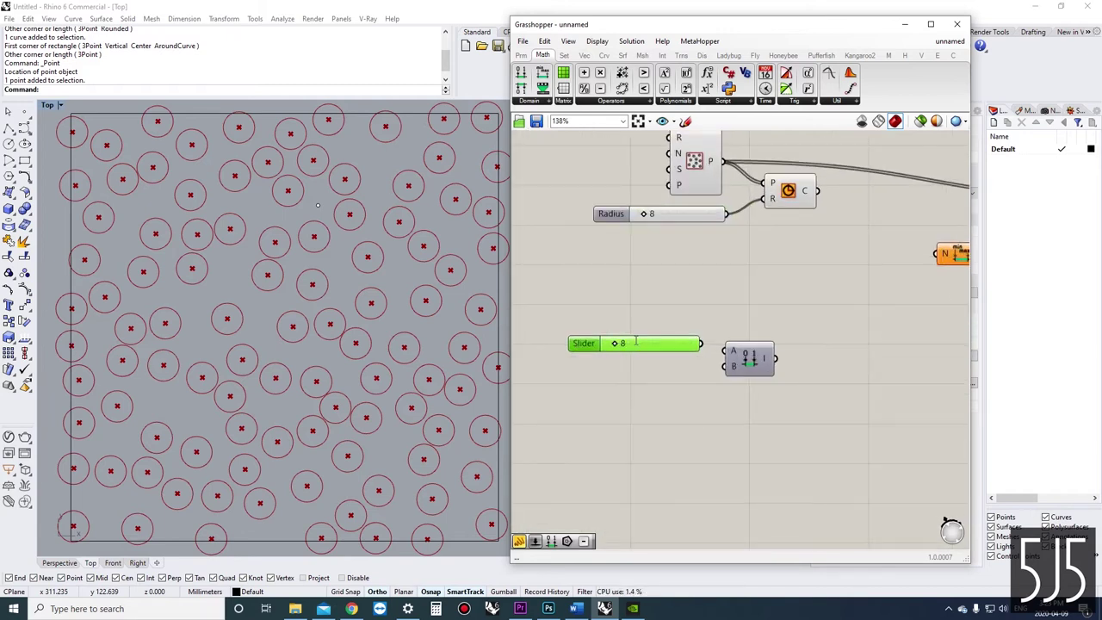
pyautogui.doubleClick(636, 342)
pyautogui.write('0')
pyautogui.press('Return')
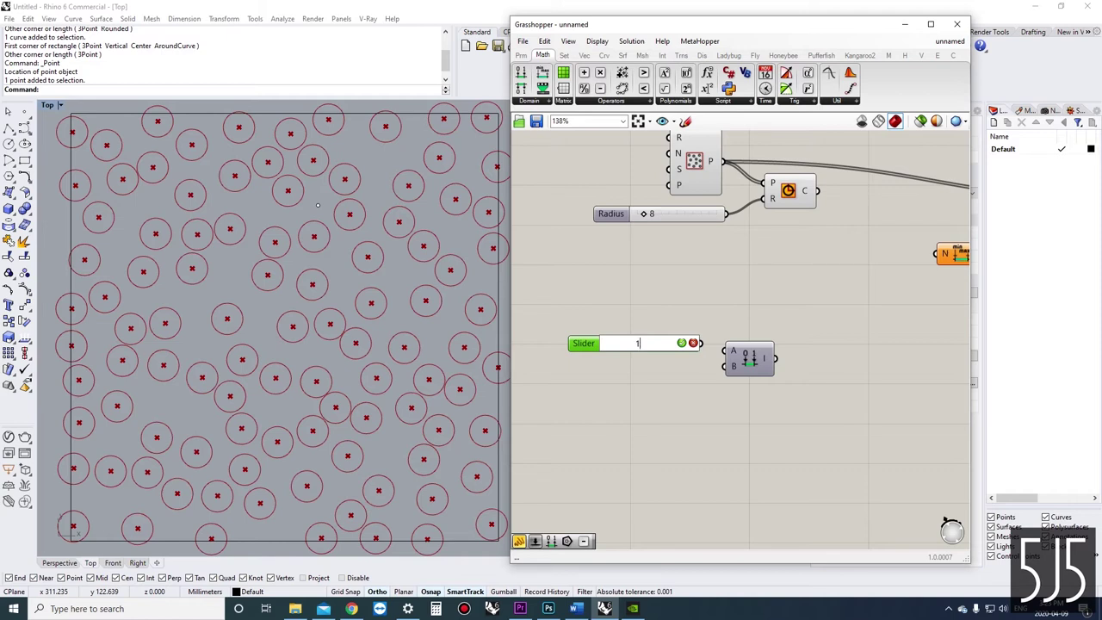
pyautogui.click(682, 342)
pyautogui.moveTo(725, 343); pyautogui.dragTo(726, 351)
pyautogui.moveTo(609, 343); pyautogui.dragTo(589, 345)
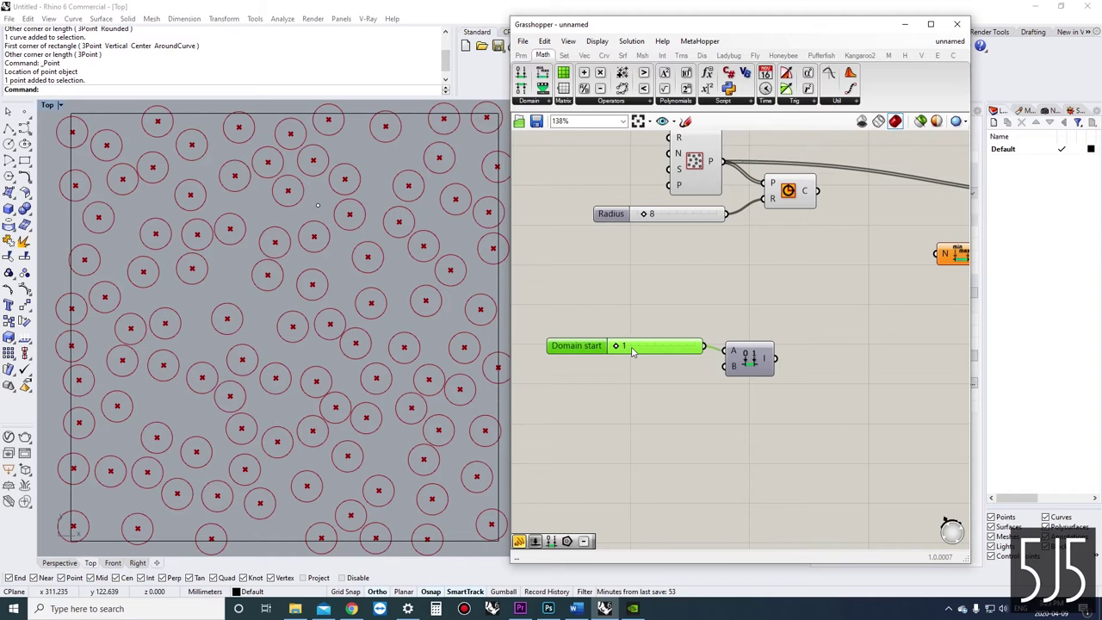
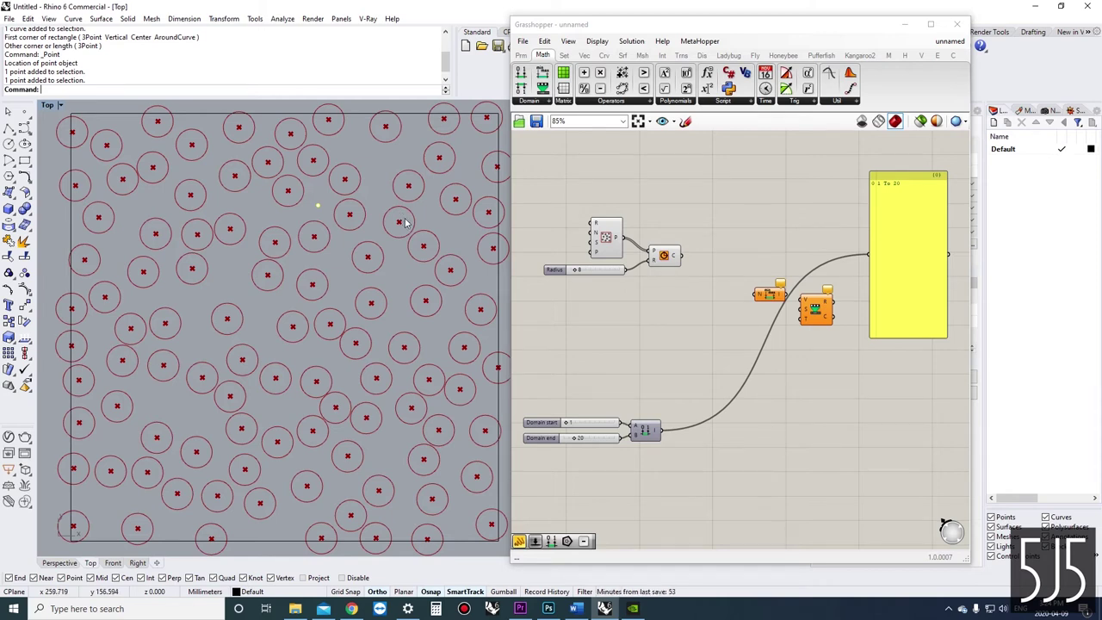
pyautogui.moveTo(393, 244); pyautogui.dragTo(396, 239, button='right')
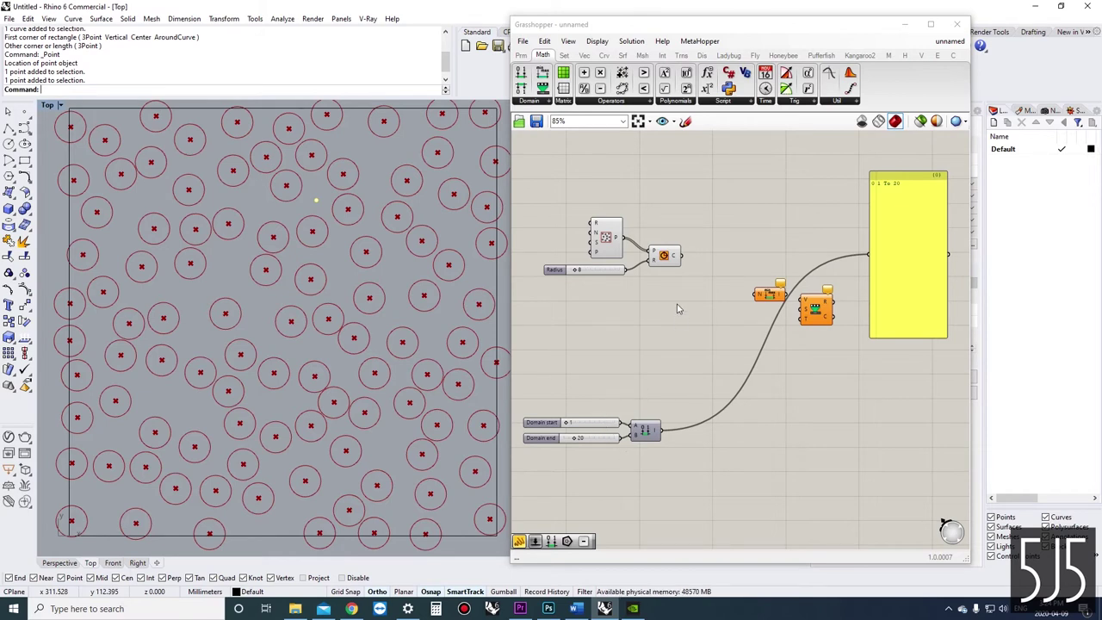
pyautogui.scroll(2, 681, 297)
pyautogui.moveTo(613, 292); pyautogui.dragTo(612, 288)
pyautogui.click(559, 263)
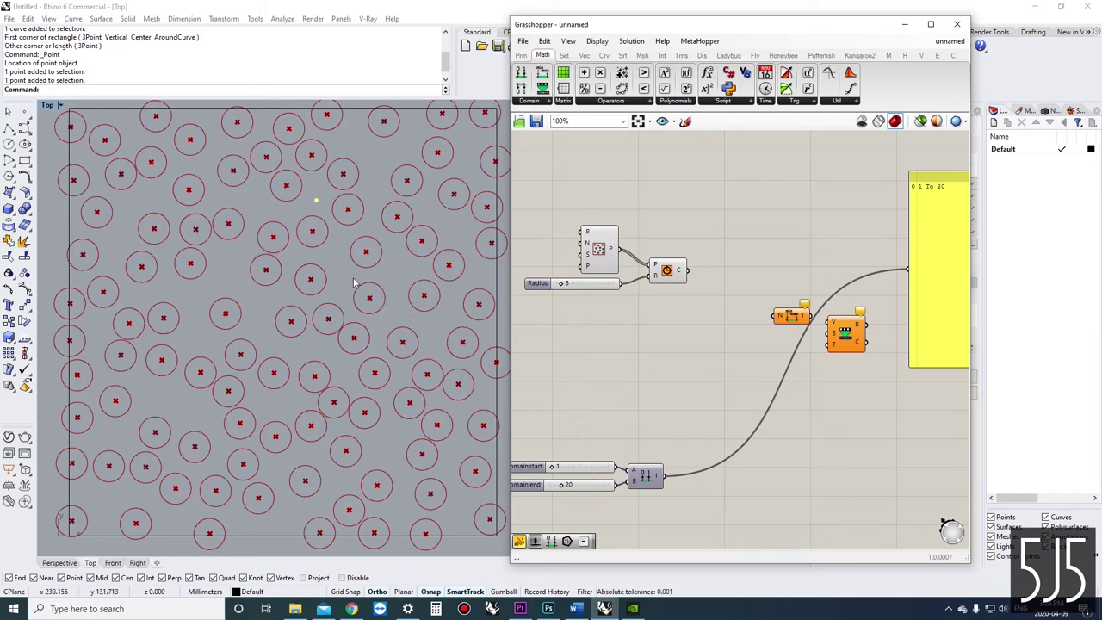
pyautogui.moveTo(688, 263); pyautogui.dragTo(639, 285, button='right')
pyautogui.click(606, 292)
pyautogui.click(680, 268)
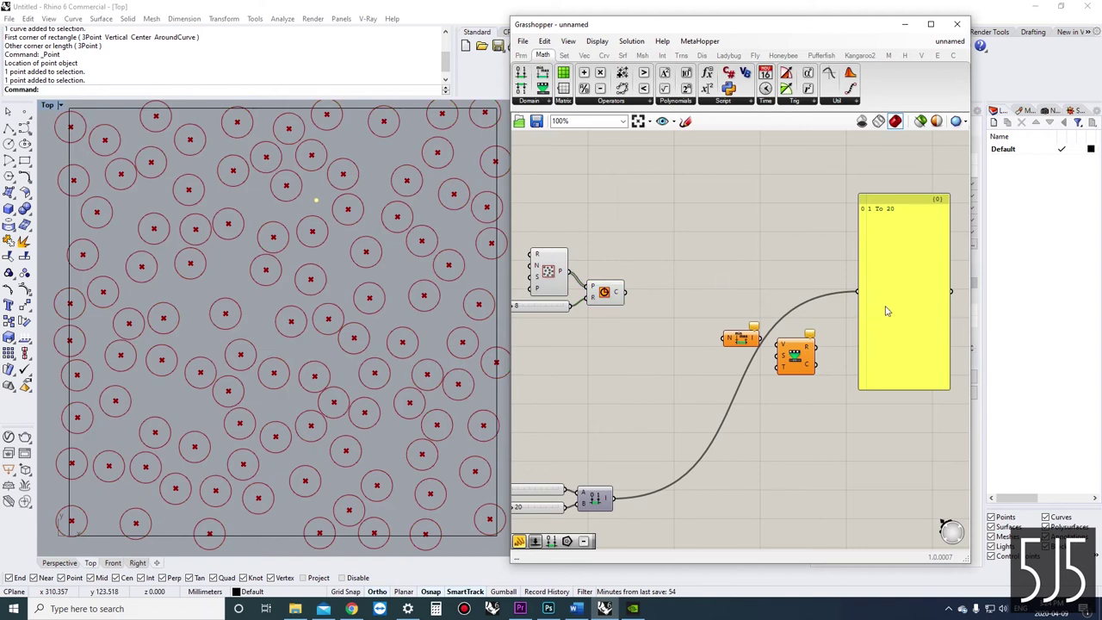
# Shift the domain panel slightly, add a Distance component, and wire Populate 2D's points into its A input.
pyautogui.moveTo(887, 310); pyautogui.dragTo(878, 298)
pyautogui.click(676, 302)
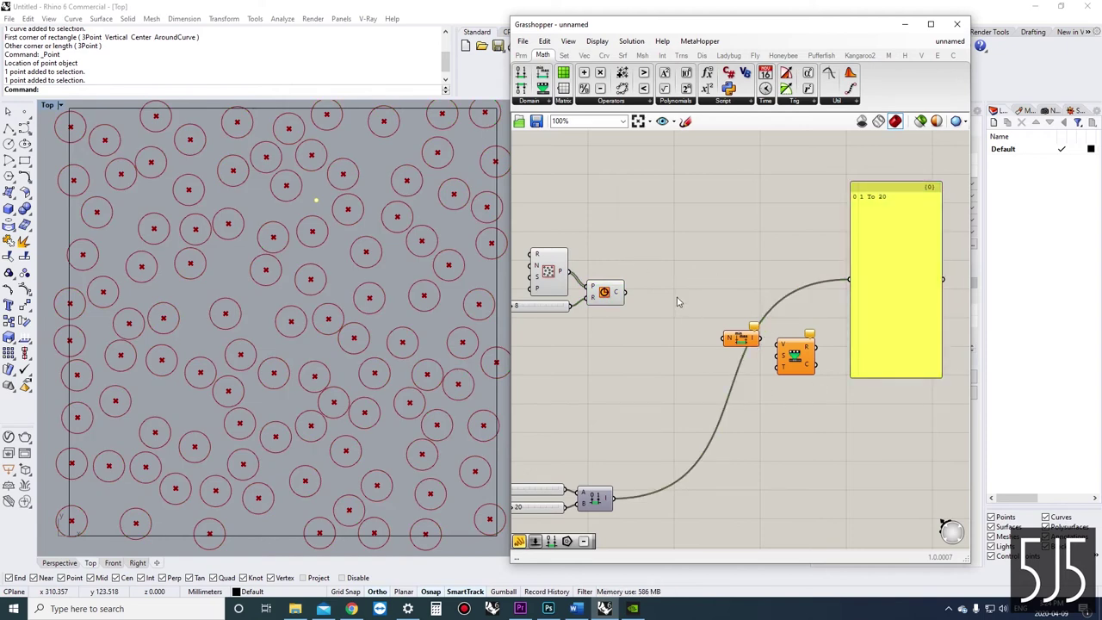
pyautogui.doubleClick(687, 255)
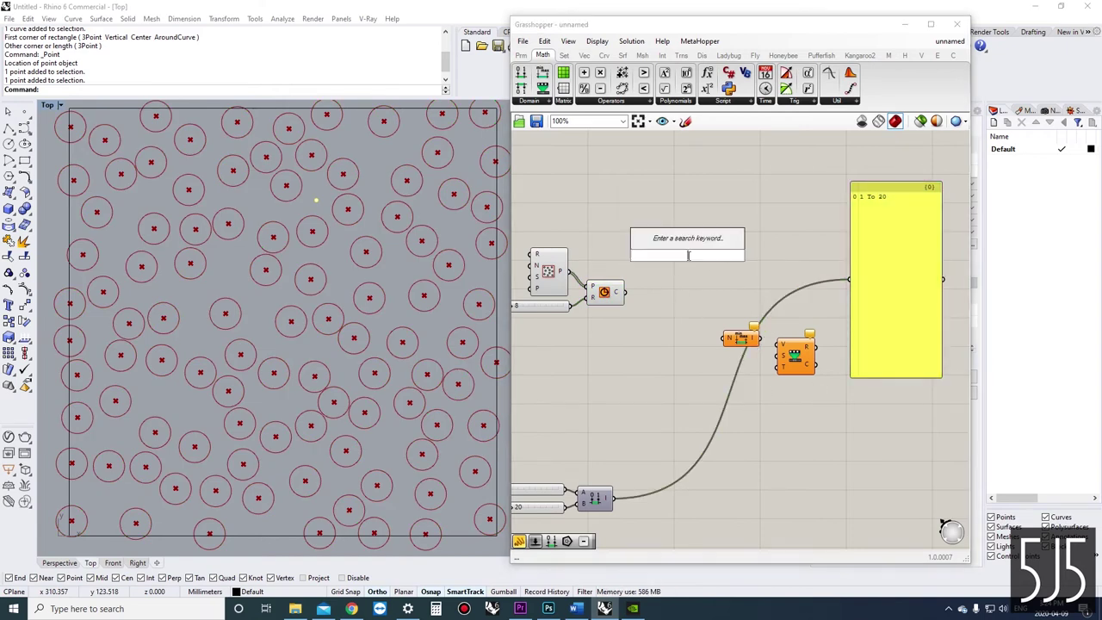
pyautogui.write('distance')
pyautogui.press('Return')
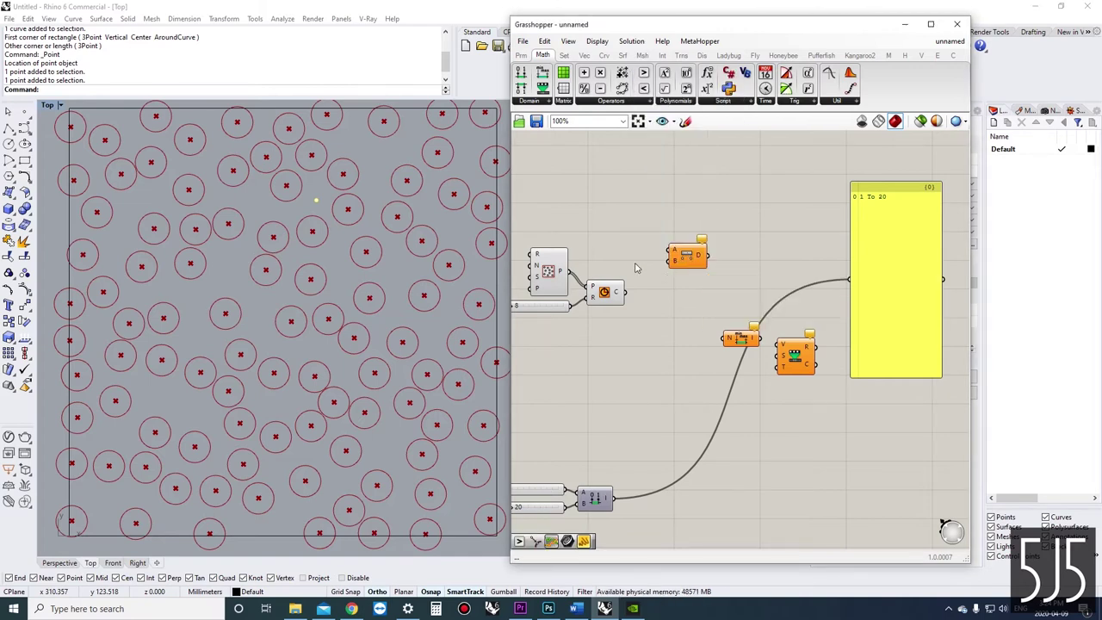
pyautogui.moveTo(571, 280); pyautogui.dragTo(694, 280)
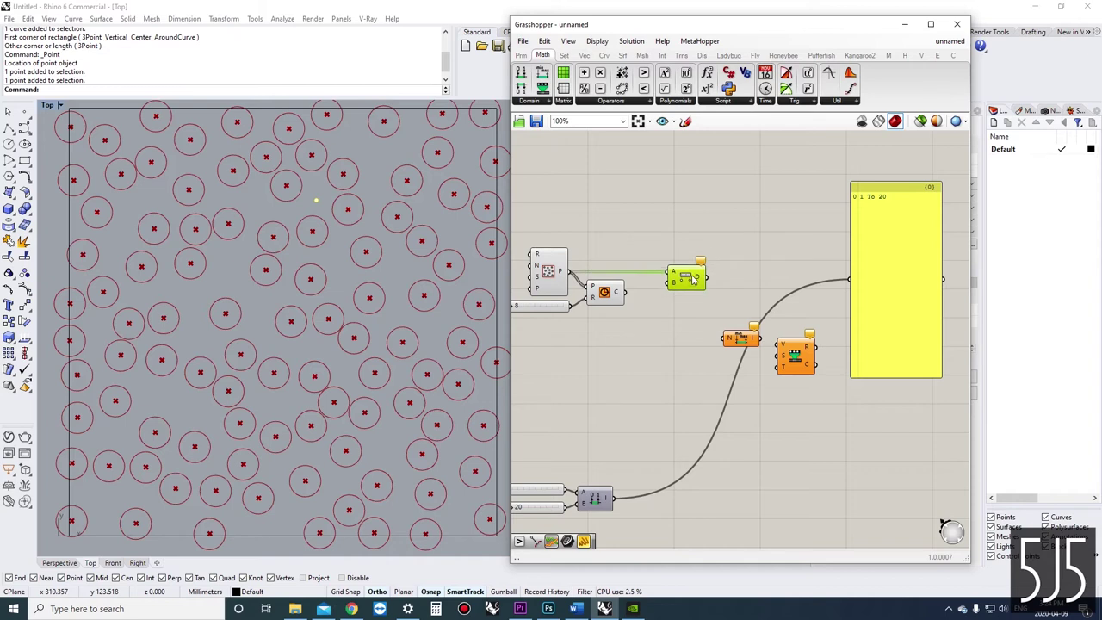
# Add a Point parameter, reference the placed Rhino point object in it, and wire it to Distance's B input.
pyautogui.moveTo(604, 292); pyautogui.dragTo(675, 323, button='right')
pyautogui.click(610, 370)
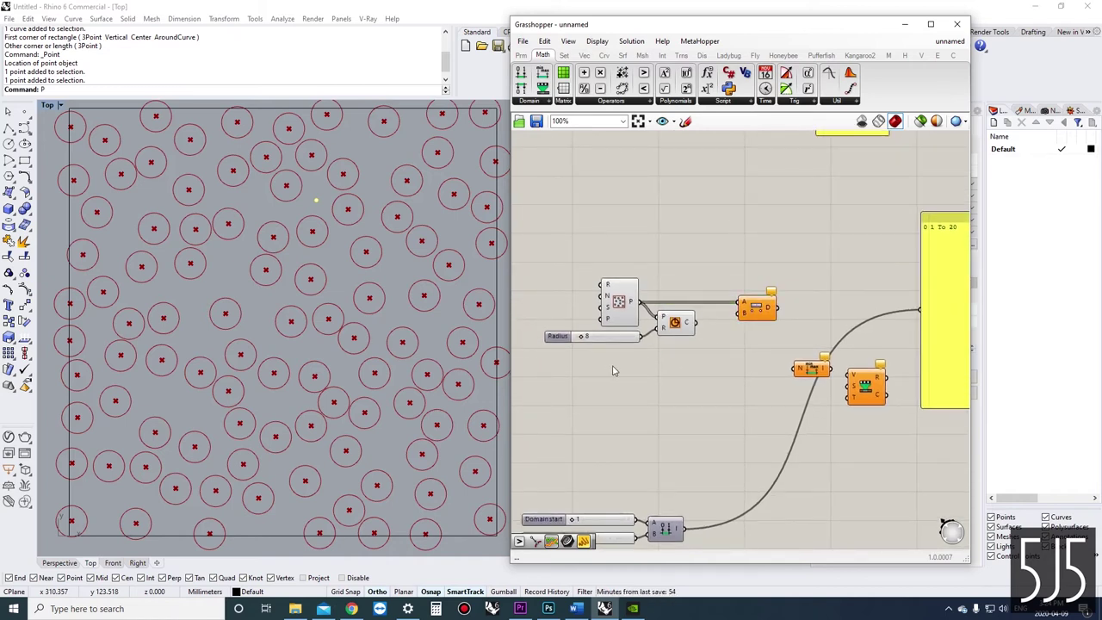
pyautogui.doubleClick(610, 368)
pyautogui.write('poin')
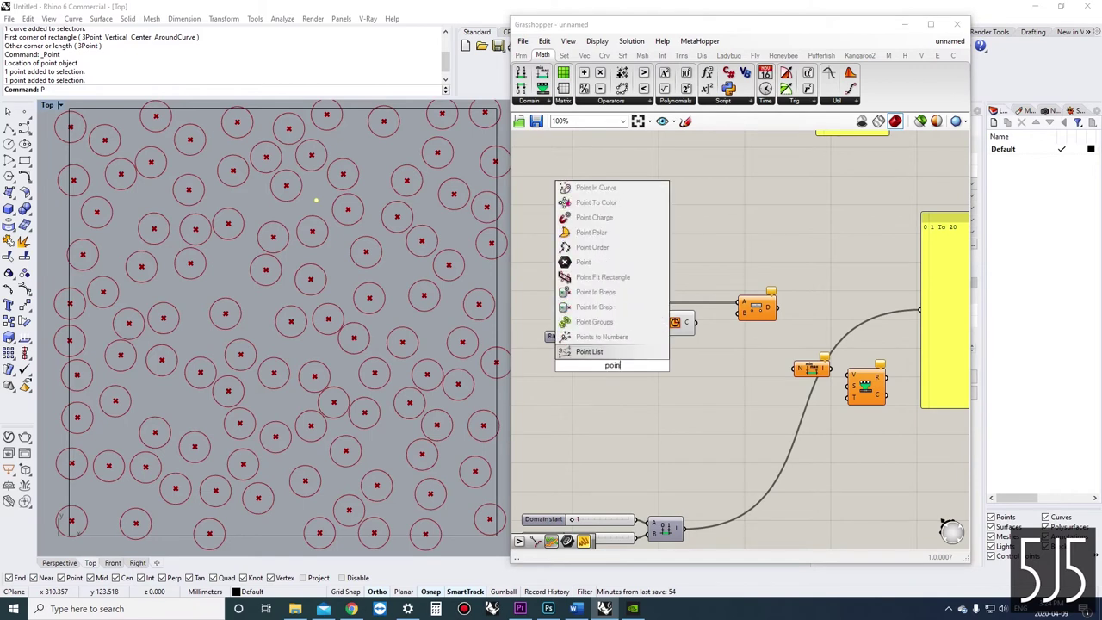
pyautogui.click(604, 266)
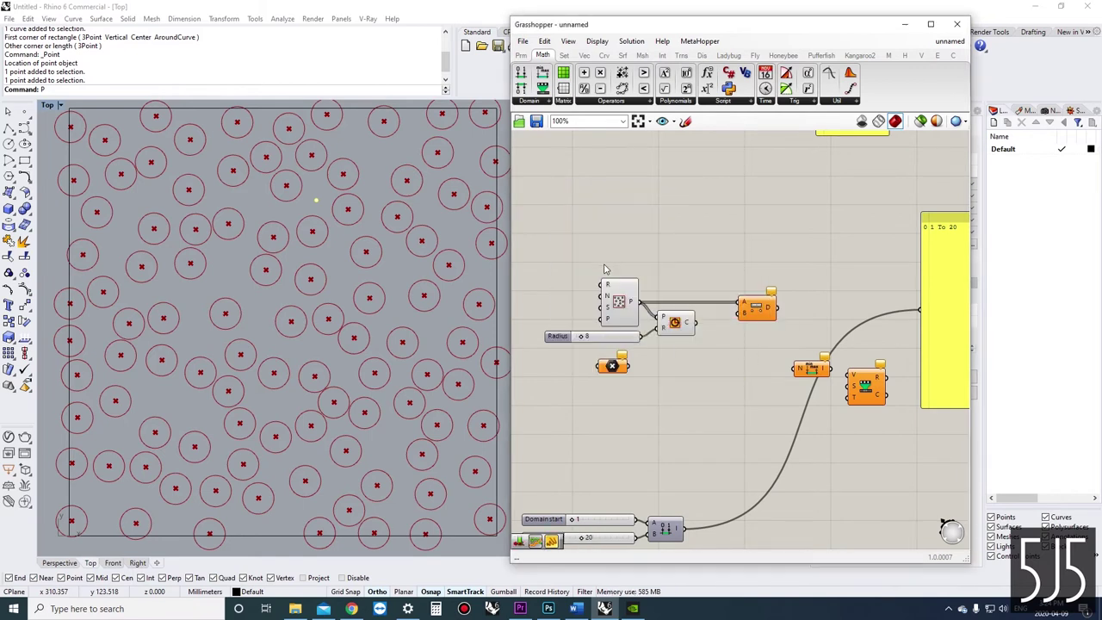
pyautogui.rightClick(609, 369)
pyautogui.click(654, 507)
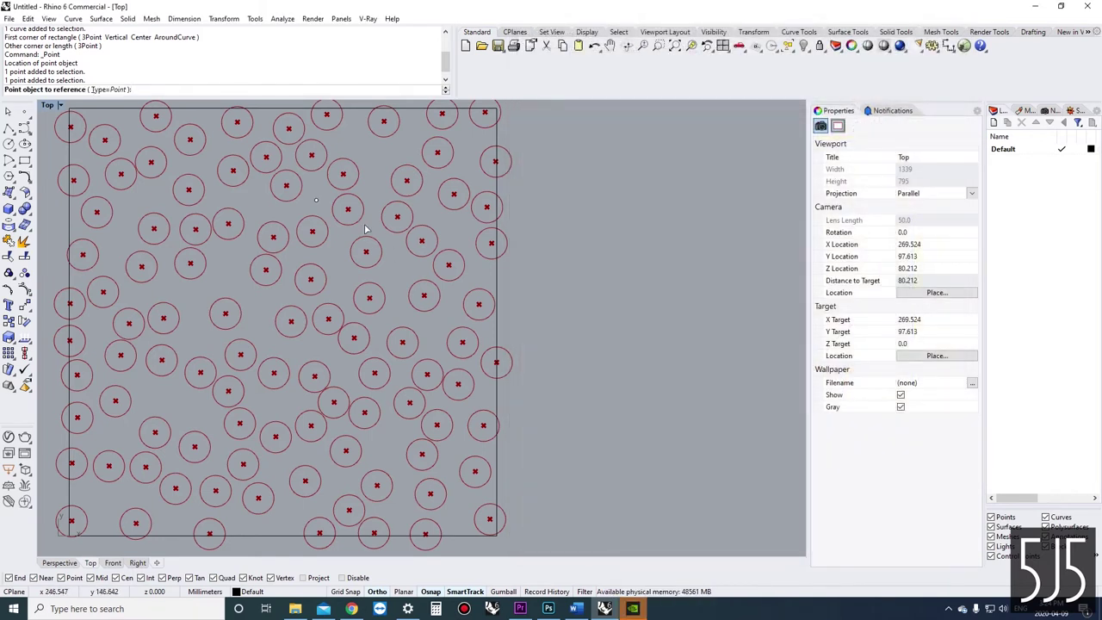
pyautogui.click(317, 200)
pyautogui.moveTo(628, 367); pyautogui.dragTo(756, 302)
# Tidy the canvas by moving Bounds and Remap Numbers farther from the Distance component.
pyautogui.moveTo(738, 344); pyautogui.dragTo(715, 363, button='right')
pyautogui.moveTo(753, 311); pyautogui.dragTo(742, 324)
pyautogui.scroll(-3, 742, 324)
pyautogui.moveTo(742, 324); pyautogui.dragTo(644, 281, button='right')
pyautogui.moveTo(853, 393); pyautogui.dragTo(686, 306)
pyautogui.moveTo(697, 325); pyautogui.dragTo(742, 359)
pyautogui.click(665, 334)
pyautogui.moveTo(548, 321); pyautogui.dragTo(555, 323)
pyautogui.click(623, 341)
# Wire the Distance component's D output to the panel and scroll through the full list of distances.
pyautogui.moveTo(642, 290); pyautogui.dragTo(812, 284)
pyautogui.scroll(2, 771, 300)
pyautogui.click(860, 307)
pyautogui.moveTo(605, 279); pyautogui.dragTo(618, 269)
pyautogui.moveTo(901, 220); pyautogui.dragTo(905, 376)
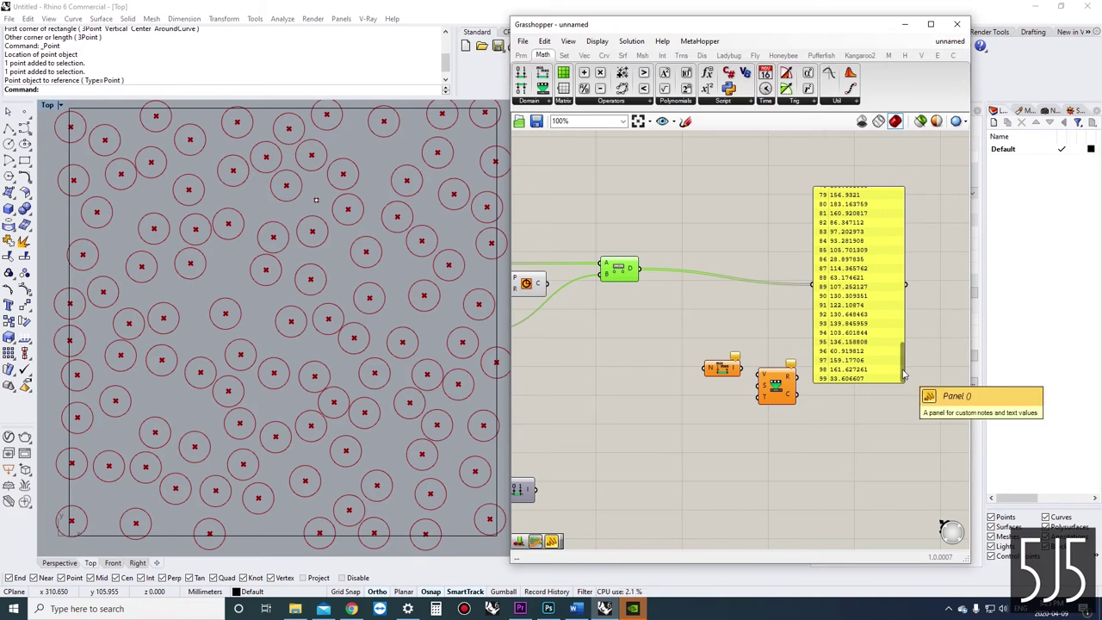
pyautogui.moveTo(902, 372); pyautogui.dragTo(891, 206)
# Feed Distance's D output into Bounds and wire the Bounds I output to the panel in place of the distance list.
pyautogui.scroll(-1, 681, 317)
pyautogui.moveTo(680, 321); pyautogui.dragTo(796, 295, button='right')
pyautogui.moveTo(691, 252); pyautogui.dragTo(629, 275)
pyautogui.moveTo(774, 327); pyautogui.dragTo(867, 264)
pyautogui.moveTo(906, 277); pyautogui.dragTo(853, 264)
pyautogui.scroll(2, 834, 217)
pyautogui.moveTo(892, 246); pyautogui.dragTo(755, 291, button='right')
# Make the panel wider and shorter and line it up beside Bounds and Distance.
pyautogui.scroll(-2, 755, 290)
pyautogui.moveTo(761, 289); pyautogui.dragTo(805, 289)
pyautogui.moveTo(751, 220); pyautogui.dragTo(748, 283)
pyautogui.moveTo(741, 322); pyautogui.dragTo(684, 290)
pyautogui.moveTo(670, 308); pyautogui.dragTo(759, 306, button='right')
pyautogui.scroll(3, 681, 312)
pyautogui.moveTo(821, 252); pyautogui.dragTo(805, 257, button='right')
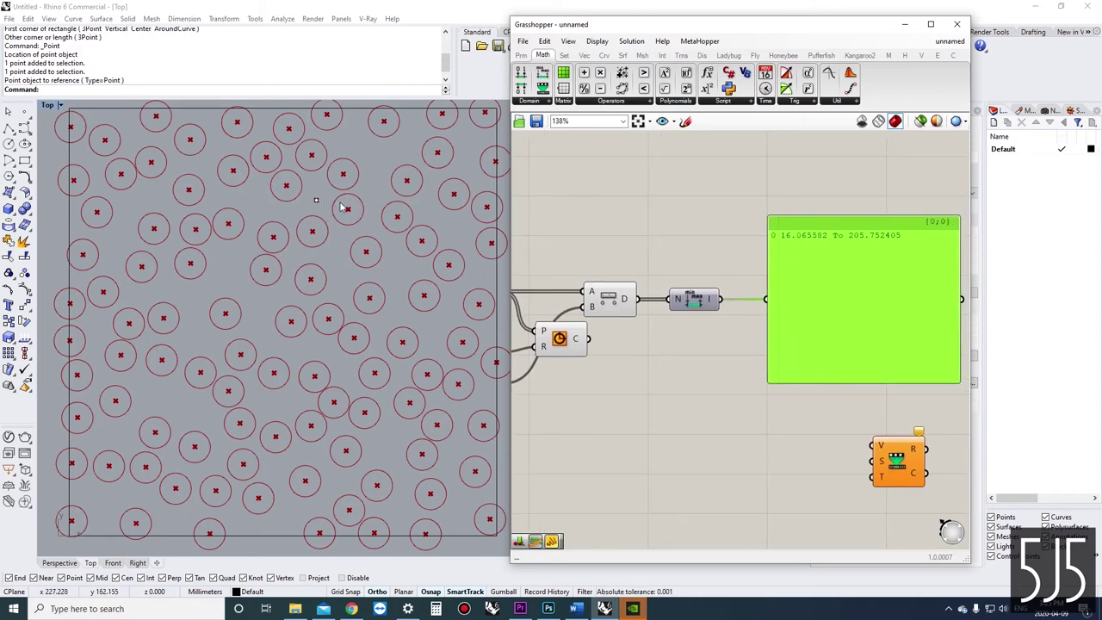
# Add a Sort List component above Bounds and shift the panel farther away to make room.
pyautogui.scroll(-2, 607, 357)
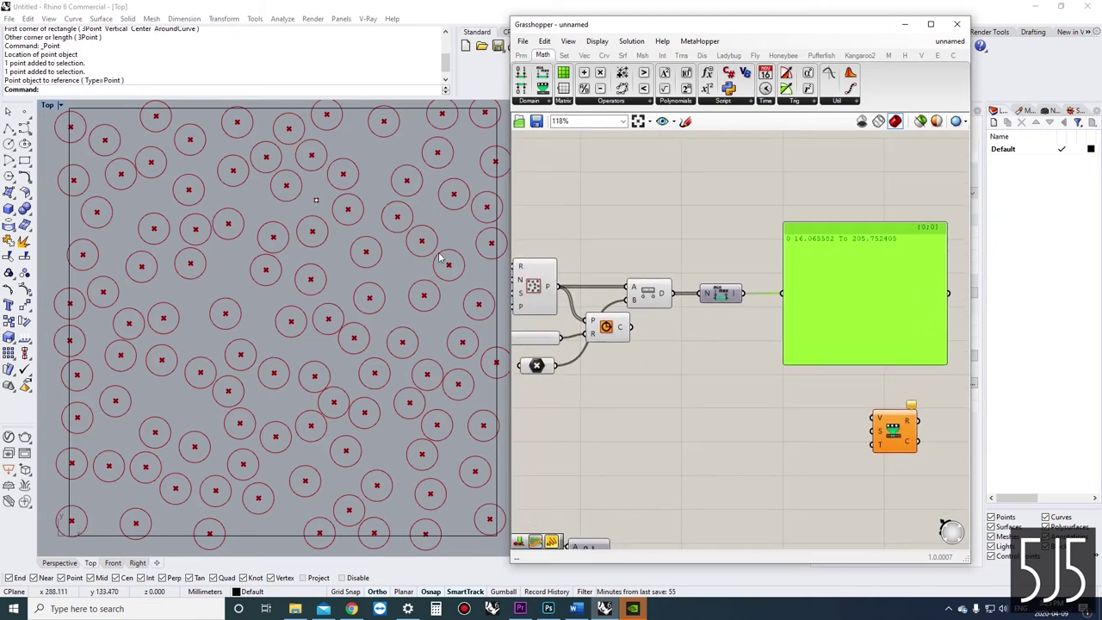
pyautogui.doubleClick(681, 237)
pyautogui.write('sort')
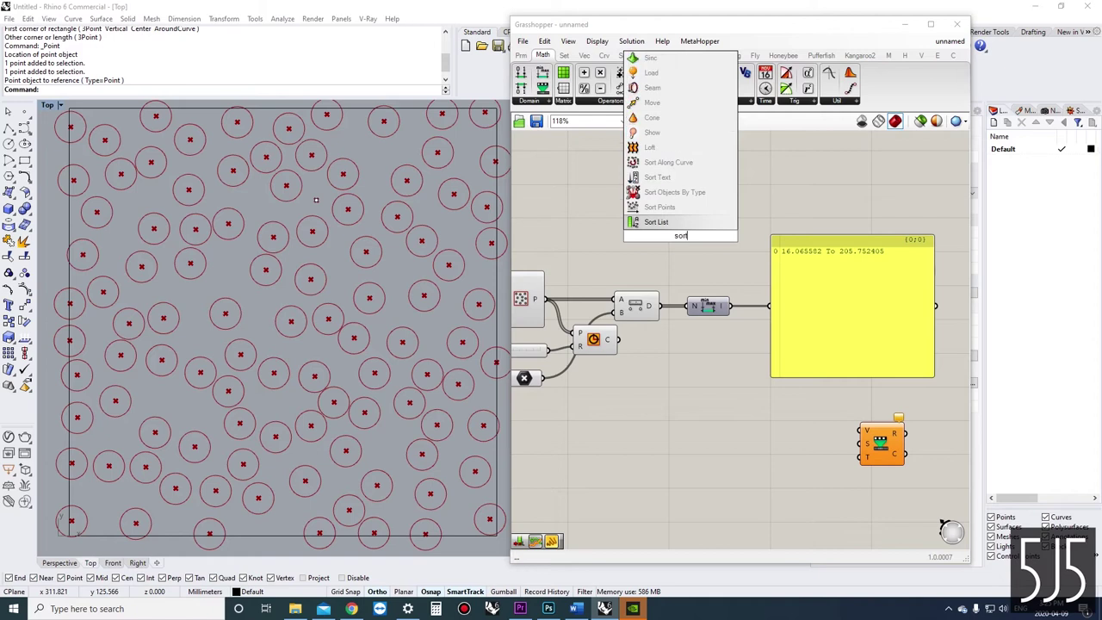
pyautogui.press('Return')
pyautogui.moveTo(743, 257); pyautogui.dragTo(714, 269, button='right')
pyautogui.moveTo(773, 297); pyautogui.dragTo(840, 295)
pyautogui.moveTo(648, 254); pyautogui.dragTo(679, 261)
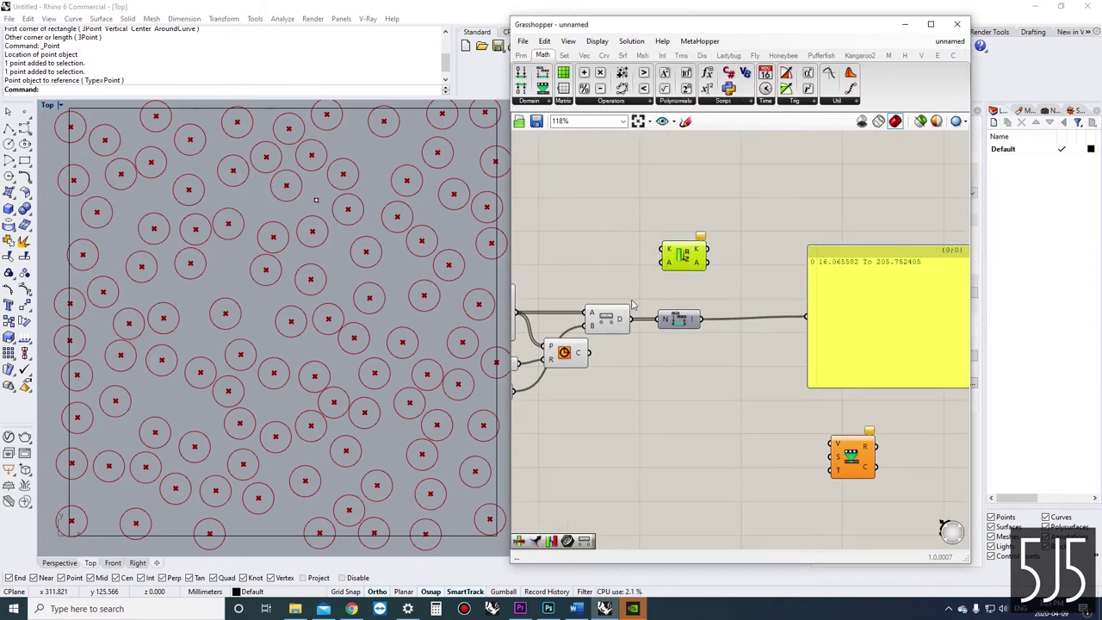
# Feed Distance's D output into Sort List's K input and the Circle output C into its A input.
pyautogui.moveTo(575, 280); pyautogui.dragTo(618, 274, button='right')
pyautogui.moveTo(632, 348); pyautogui.dragTo(703, 256)
pyautogui.moveTo(673, 312); pyautogui.dragTo(704, 242)
pyautogui.moveTo(714, 245); pyautogui.dragTo(677, 244, button='right')
pyautogui.moveTo(685, 248); pyautogui.dragTo(679, 268)
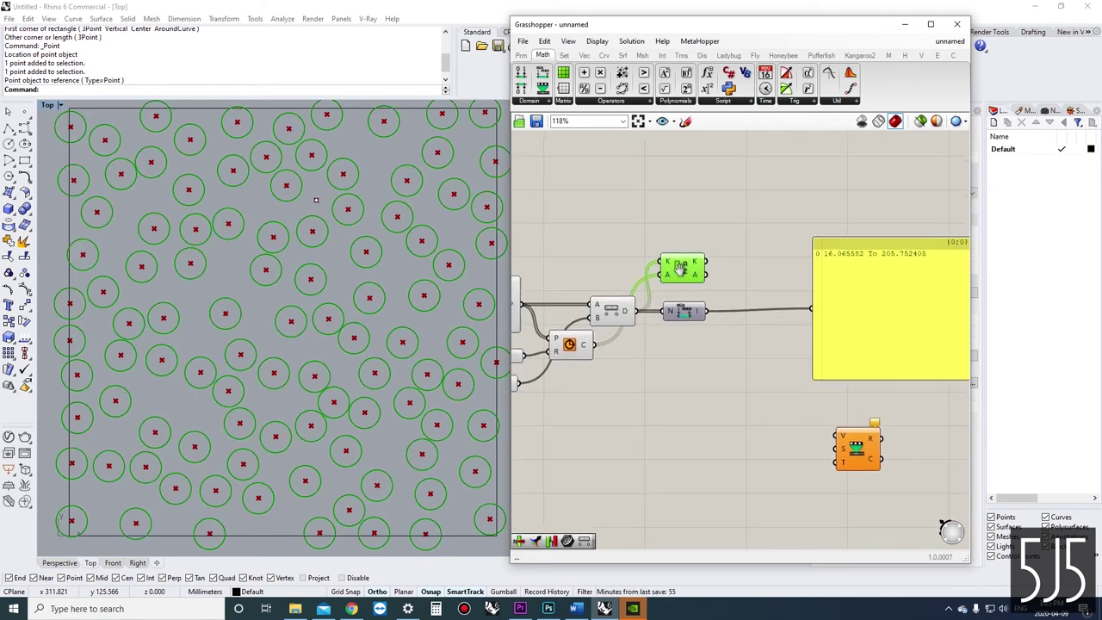
pyautogui.moveTo(679, 268); pyautogui.dragTo(671, 274, button='right')
# Add a List Item component near the panel and move Sort List directly beneath Bounds.
pyautogui.doubleClick(757, 229)
pyautogui.write('list')
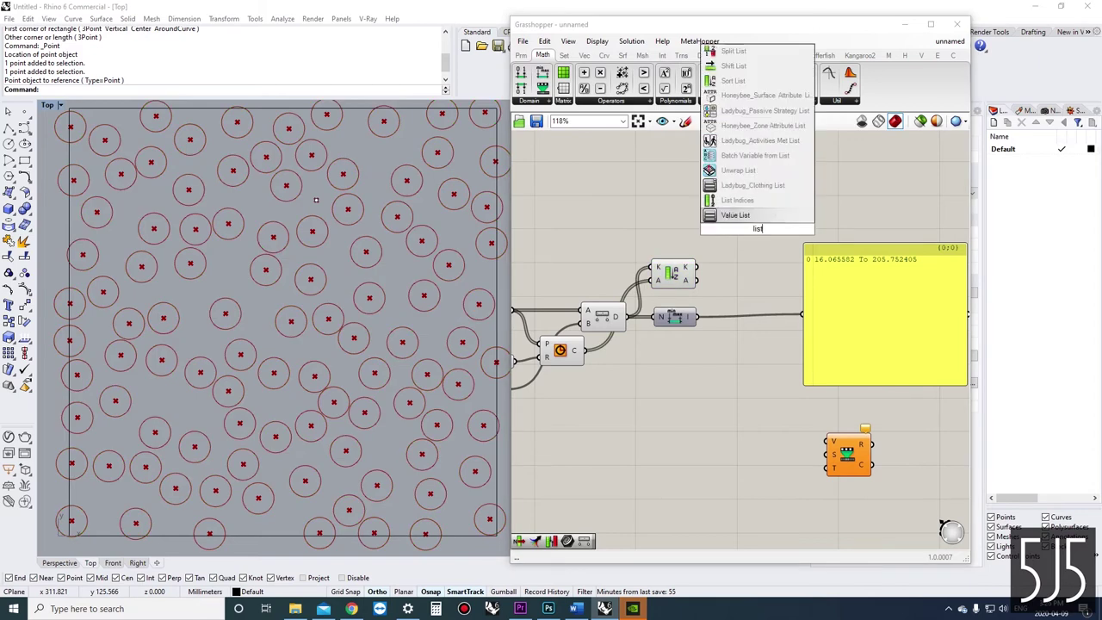
pyautogui.write(' item')
pyautogui.press('Return')
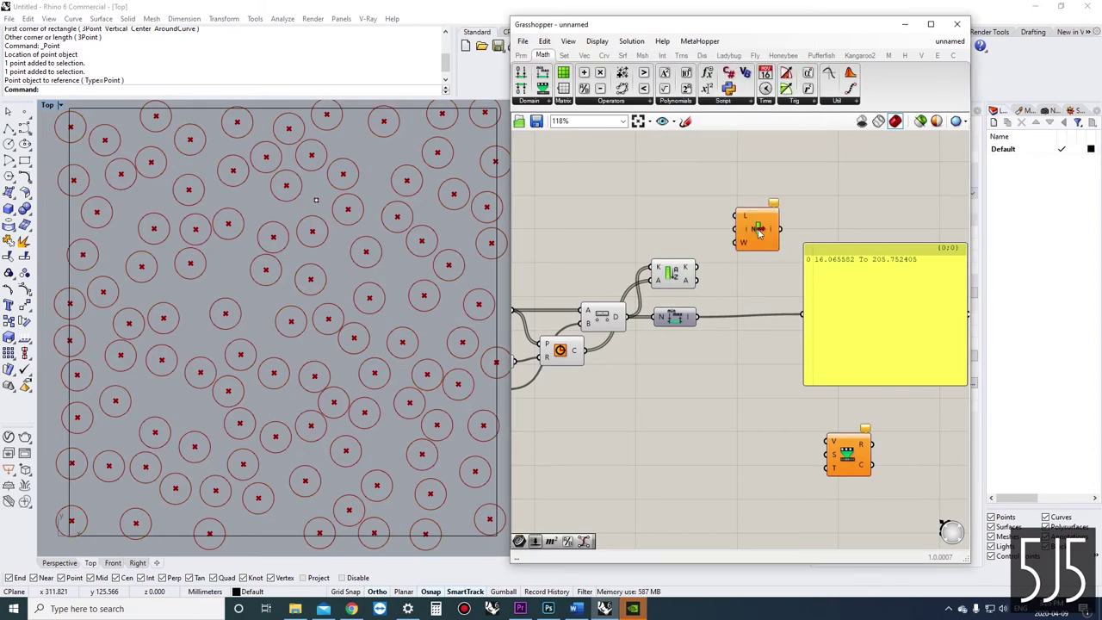
pyautogui.scroll(-1, 704, 284)
pyautogui.click(712, 303)
pyautogui.moveTo(714, 307); pyautogui.dragTo(714, 358)
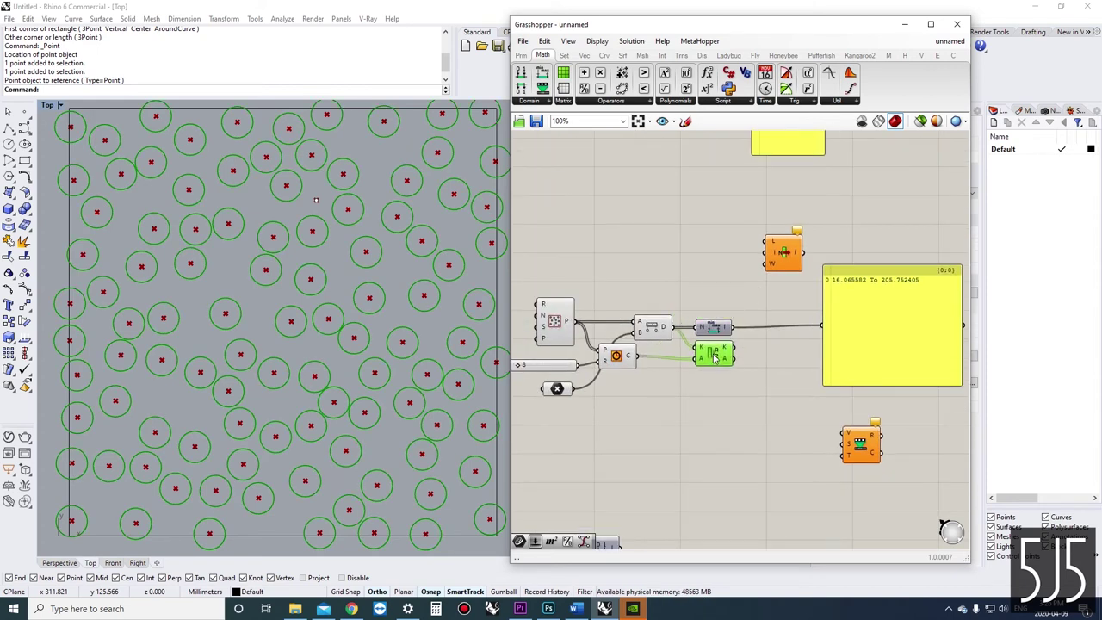
pyautogui.click(617, 359)
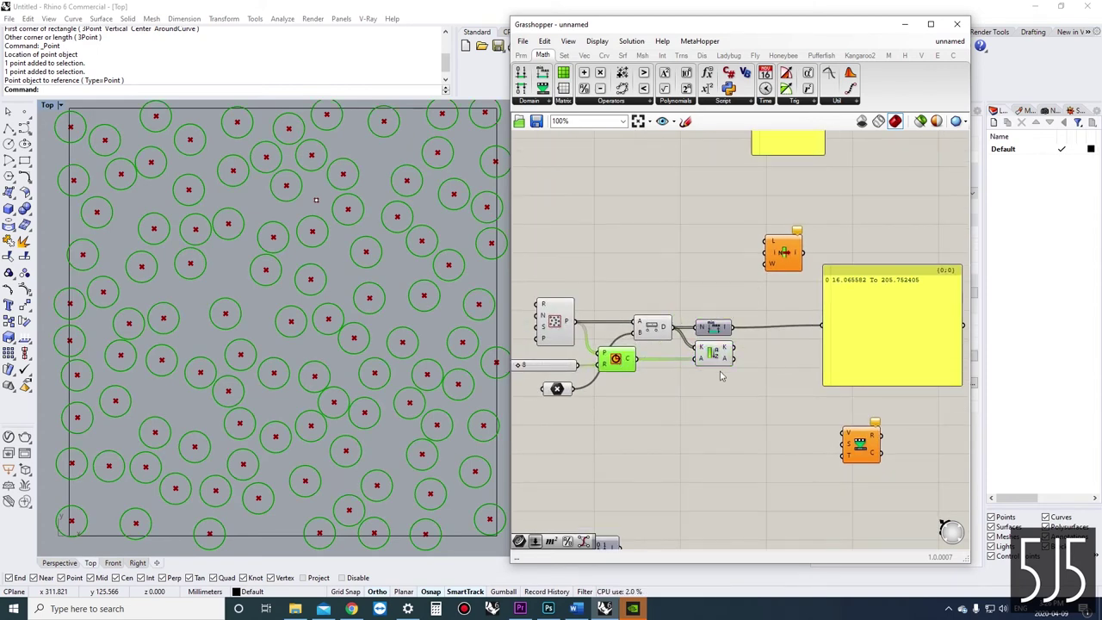
# Wire Sort List's K output to the panel and examine how the distances are ordered.
pyautogui.scroll(3, 721, 375)
pyautogui.scroll(-3, 676, 348)
pyautogui.scroll(2, 625, 292)
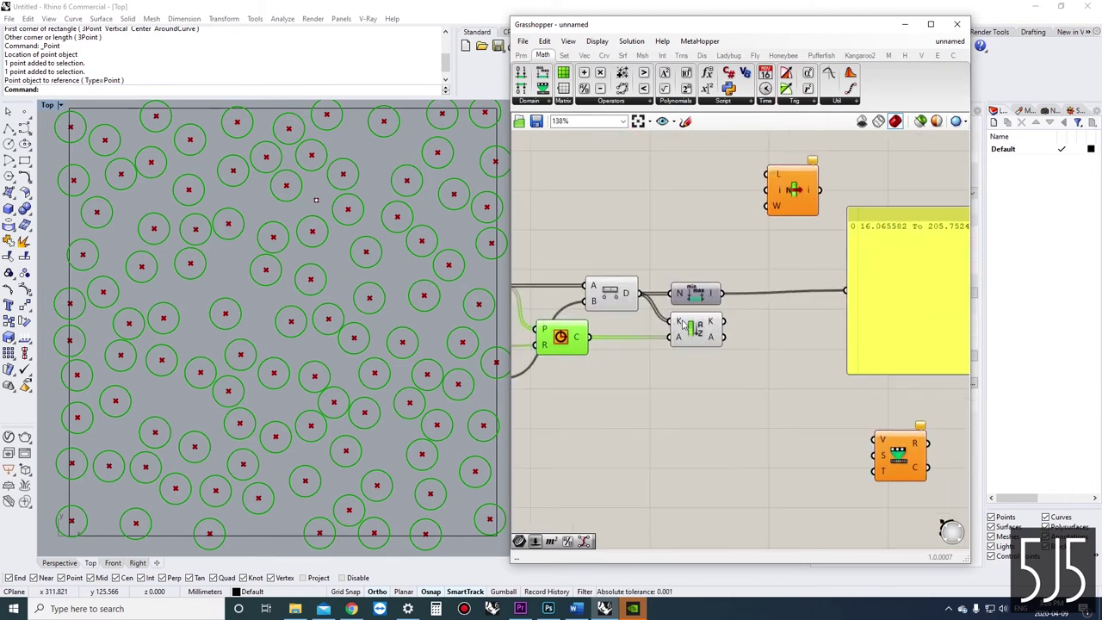
pyautogui.moveTo(724, 321); pyautogui.dragTo(847, 293)
pyautogui.moveTo(913, 308); pyautogui.dragTo(769, 308, button='right')
pyautogui.moveTo(740, 343); pyautogui.dragTo(793, 342, button='right')
pyautogui.moveTo(608, 342); pyautogui.dragTo(748, 337, button='right')
pyautogui.scroll(2, 614, 334)
pyautogui.scroll(1, 749, 340)
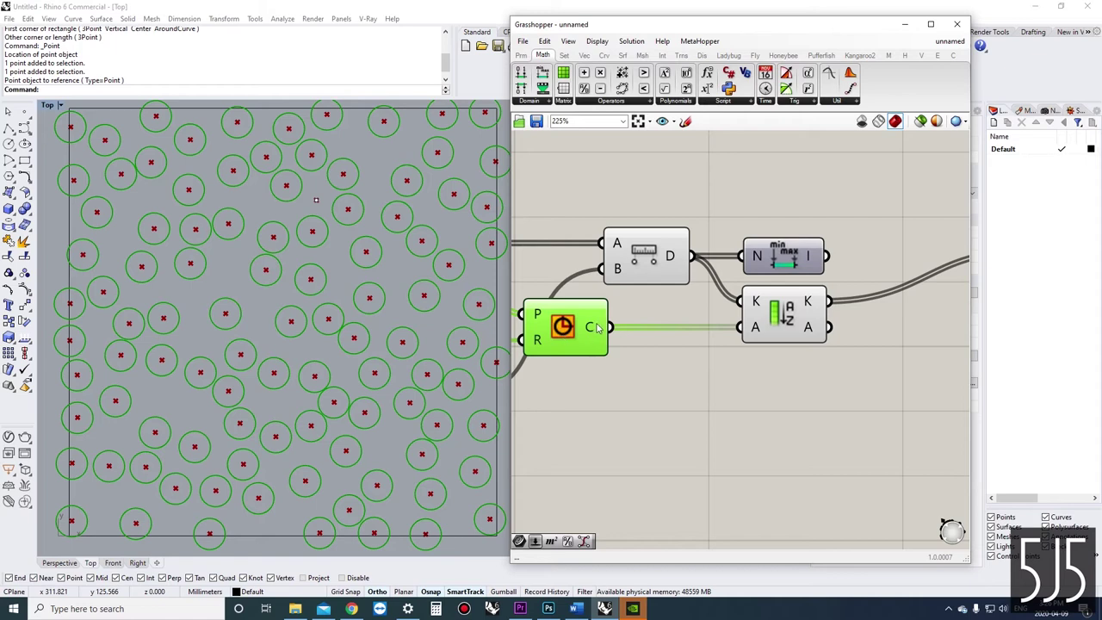
pyautogui.moveTo(764, 341); pyautogui.dragTo(680, 327, button='right')
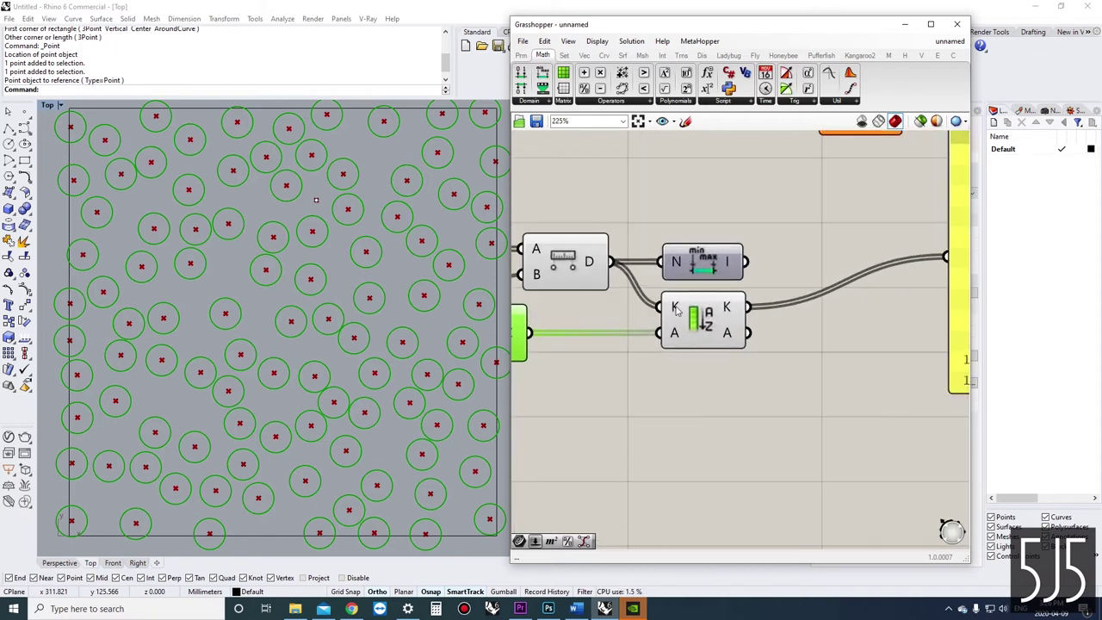
pyautogui.scroll(-2, 787, 324)
pyautogui.moveTo(788, 324); pyautogui.dragTo(658, 326, button='right')
pyautogui.click(619, 390)
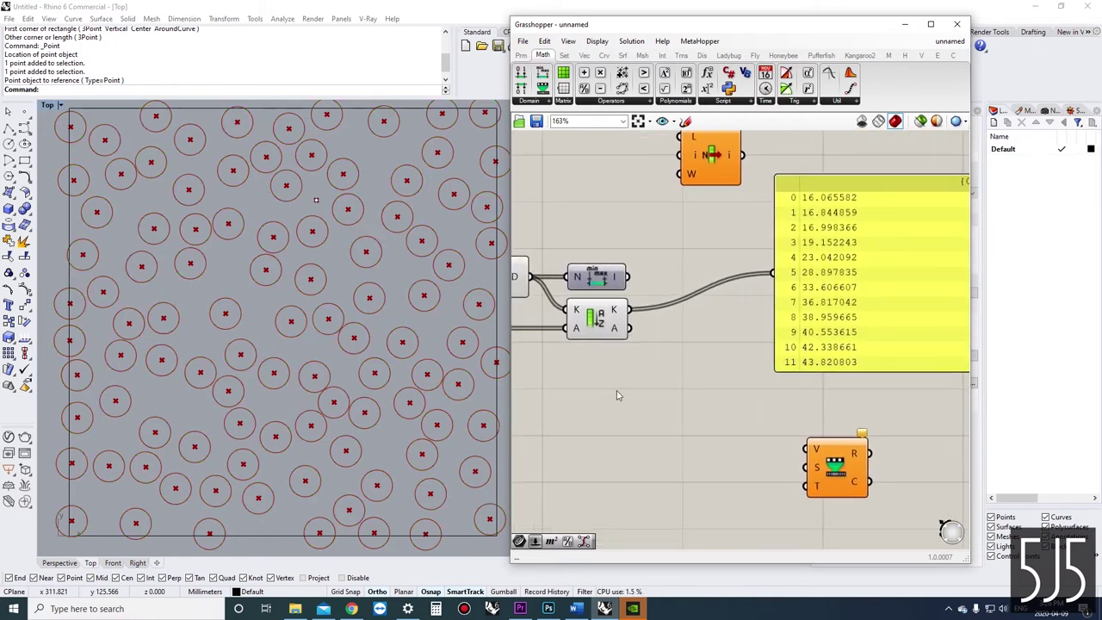
# Wire Sort List's A output to the panel to list the circles sorted by distance.
pyautogui.moveTo(542, 343); pyautogui.dragTo(568, 345, button='right')
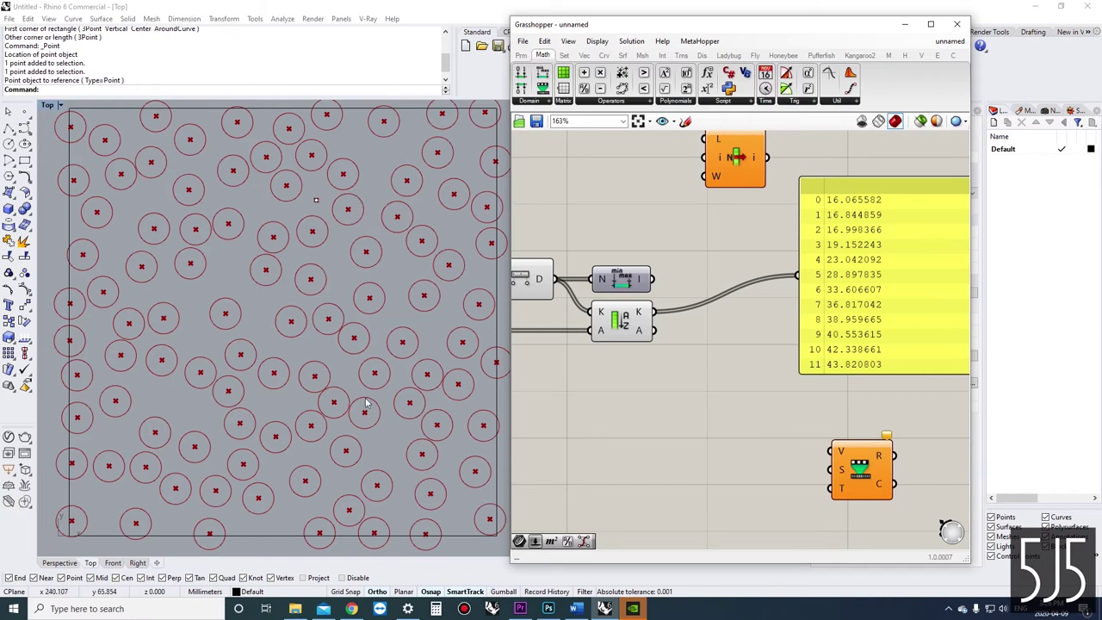
pyautogui.moveTo(695, 336); pyautogui.dragTo(681, 345, button='right')
pyautogui.moveTo(640, 338); pyautogui.dragTo(741, 337)
pyautogui.moveTo(742, 337); pyautogui.dragTo(897, 325, button='right')
pyautogui.click(662, 273)
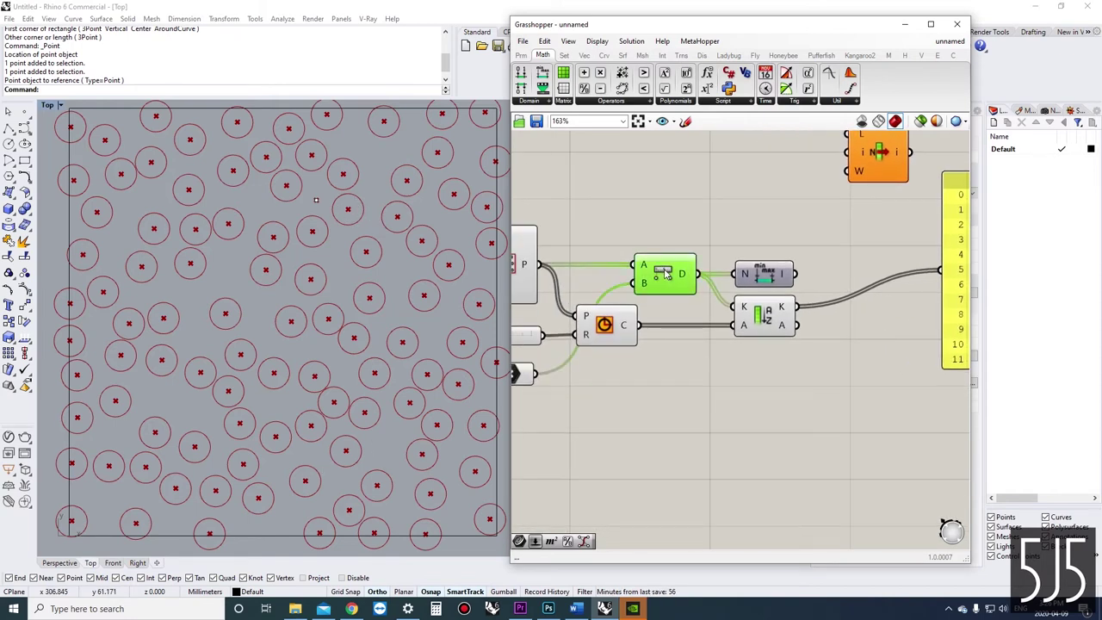
pyautogui.scroll(-2, 696, 321)
pyautogui.moveTo(665, 314); pyautogui.dragTo(783, 267)
pyautogui.moveTo(816, 283); pyautogui.dragTo(782, 293, button='right')
pyautogui.moveTo(782, 295); pyautogui.dragTo(796, 314)
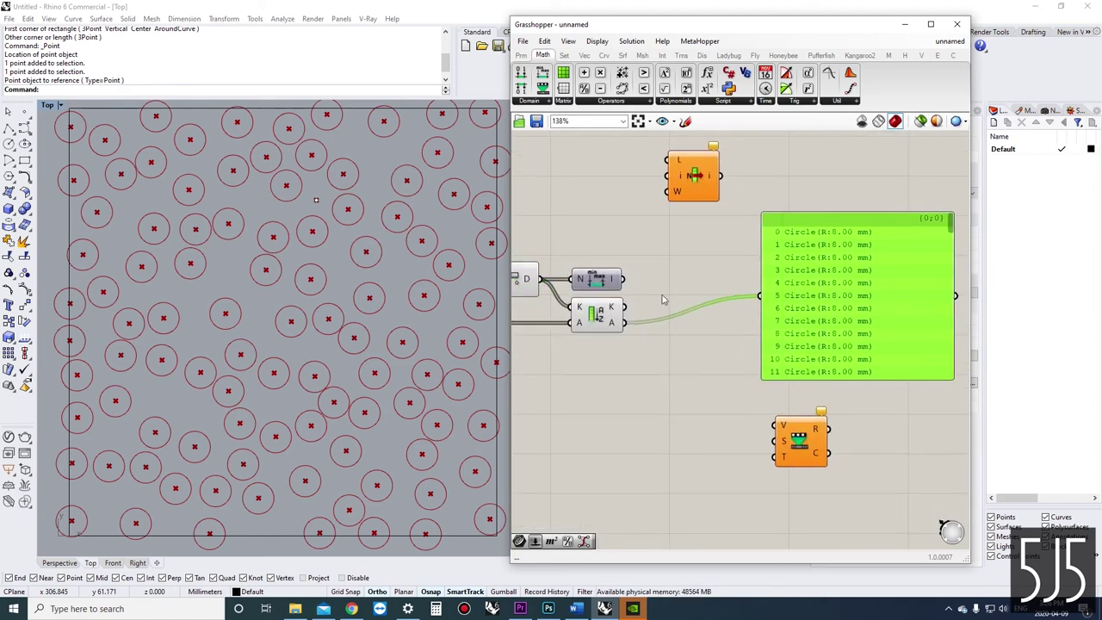
# Place List Item beside Sort List, feed the sorted A output into its L input, and add a -1 output.
pyautogui.moveTo(672, 289); pyautogui.dragTo(665, 321, button='right')
pyautogui.moveTo(617, 352); pyautogui.dragTo(671, 370)
pyautogui.scroll(5, 670, 370)
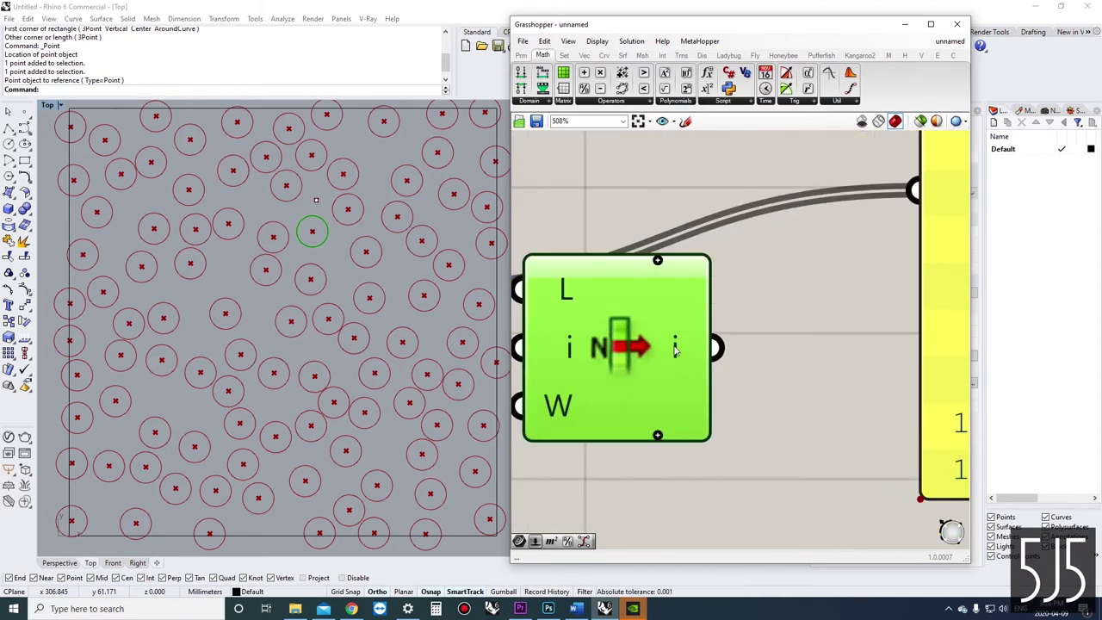
pyautogui.click(658, 259)
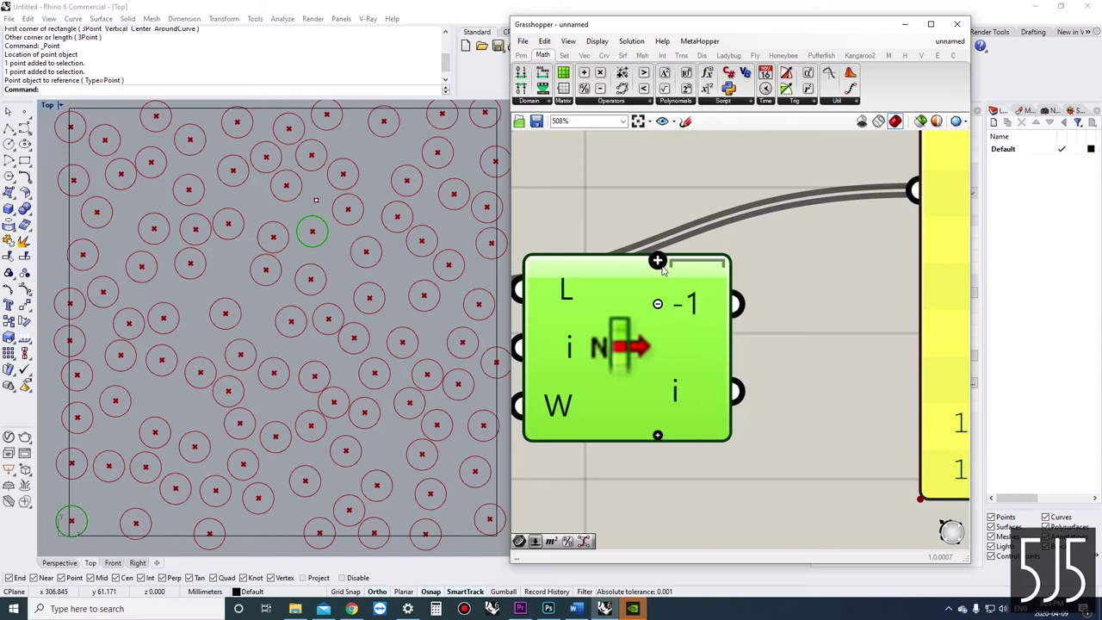
pyautogui.scroll(-5, 706, 324)
pyautogui.moveTo(772, 320); pyautogui.dragTo(833, 319)
pyautogui.click(728, 344)
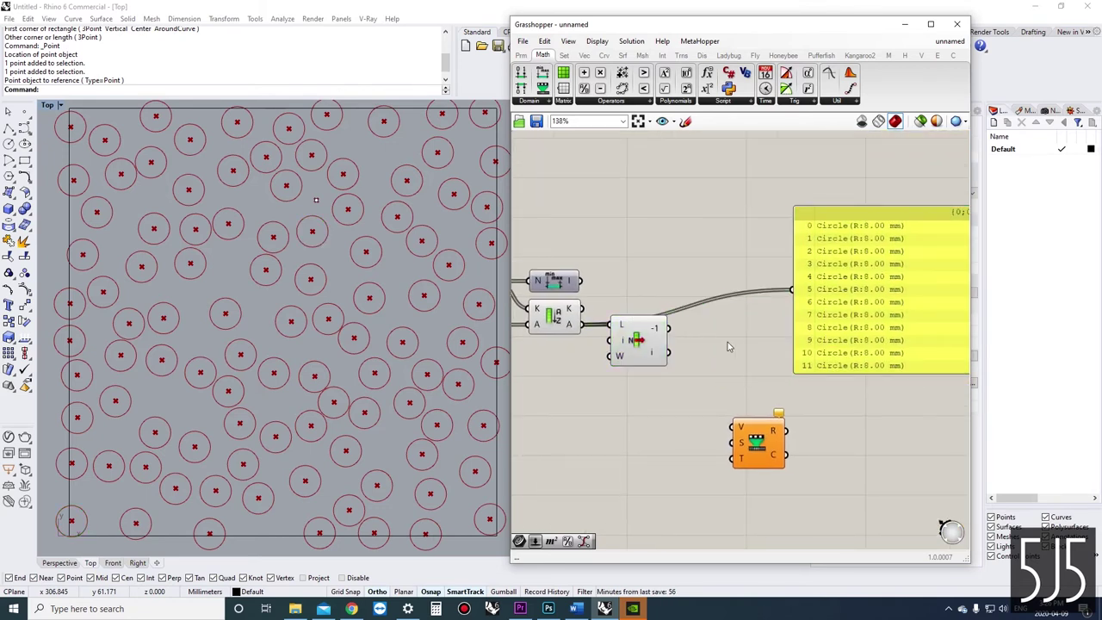
# Add two Curve parameters and connect them to List Item's -1 and i outputs.
pyautogui.doubleClick(728, 345)
pyautogui.write('crv')
pyautogui.click(729, 330)
pyautogui.moveTo(669, 328); pyautogui.dragTo(708, 340)
pyautogui.moveTo(723, 341); pyautogui.dragTo(694, 355)
pyautogui.click(707, 376)
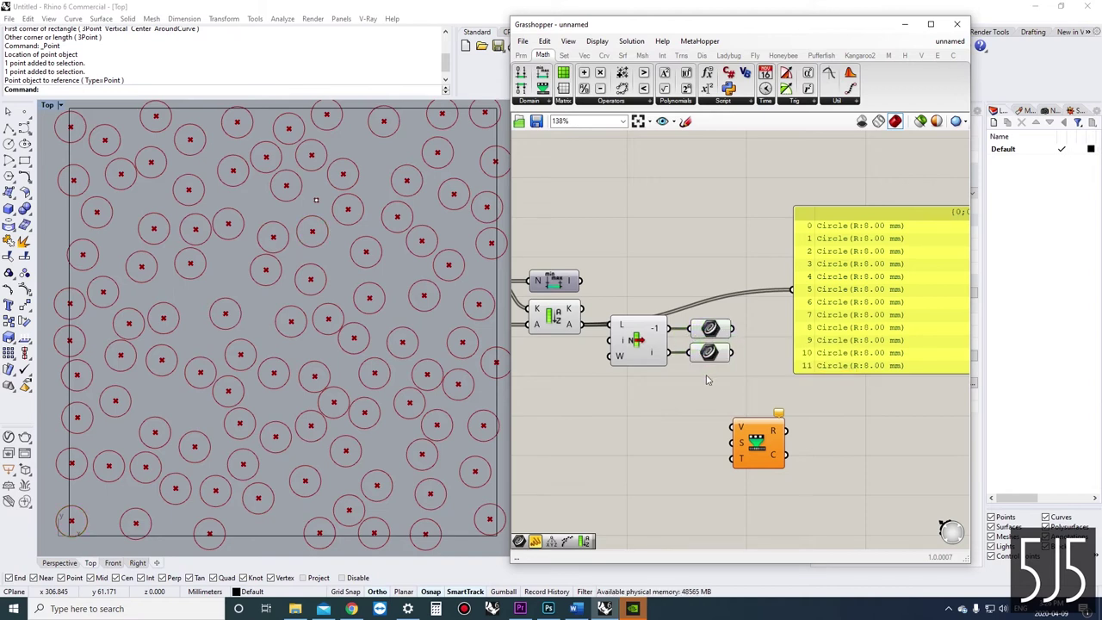
# Select each Curve parameter in turn to compare the closest and farthest circles in the viewport.
pyautogui.click(706, 355)
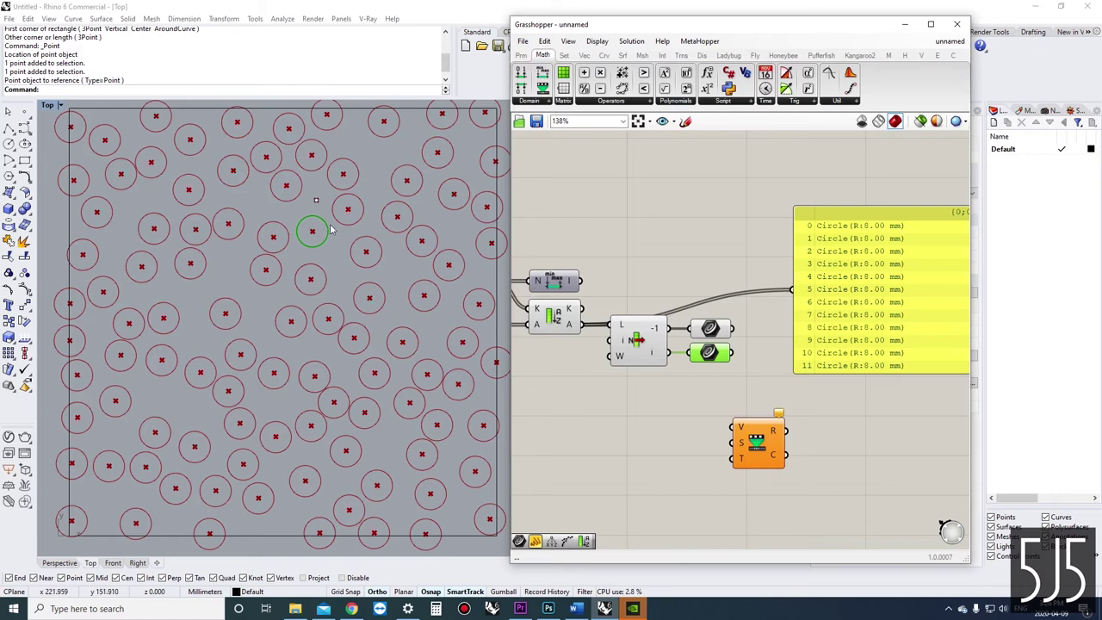
pyautogui.click(709, 330)
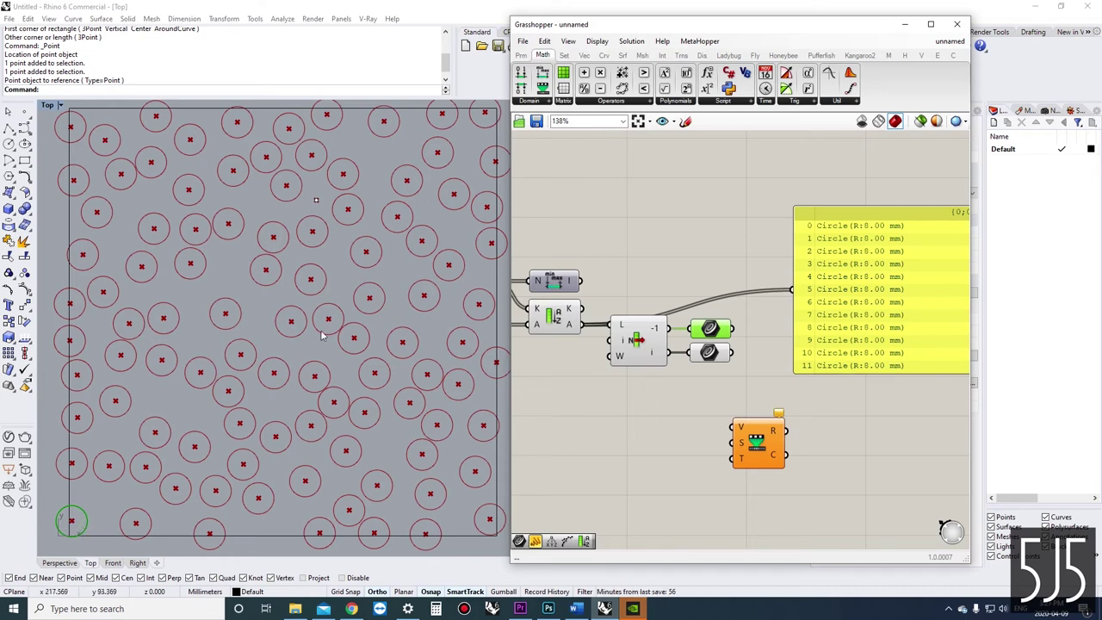
pyautogui.click(708, 351)
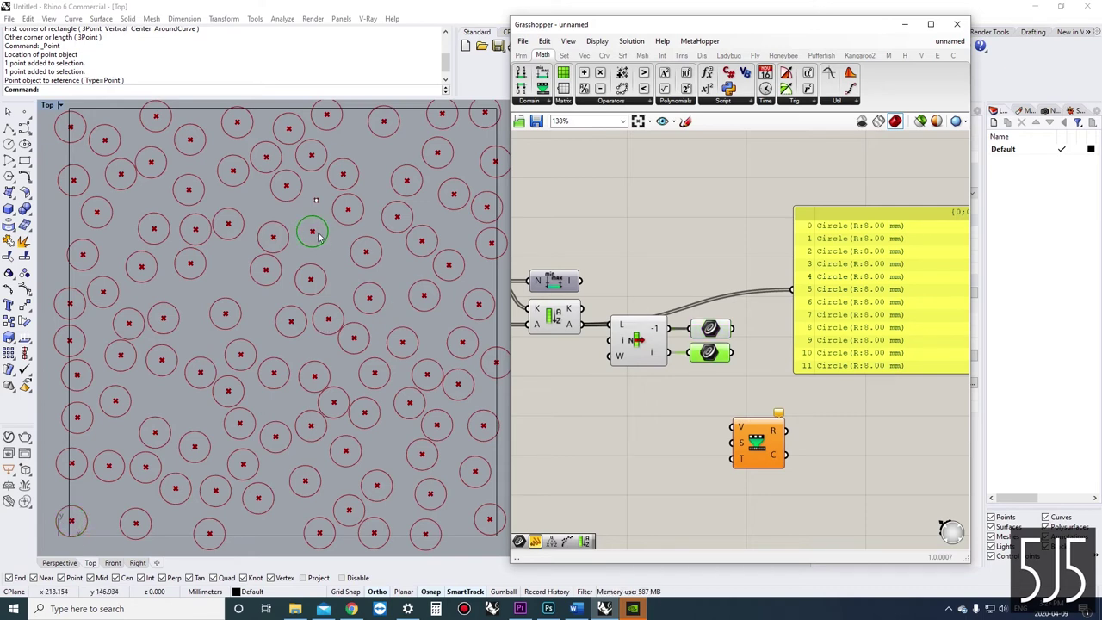
# Wire the Bounds I output back to the panel in place of the circle list.
pyautogui.scroll(-2, 676, 362)
pyautogui.moveTo(714, 380); pyautogui.dragTo(748, 340, button='right')
pyautogui.scroll(1, 737, 368)
pyautogui.scroll(-1, 713, 362)
pyautogui.scroll(1, 674, 311)
pyautogui.moveTo(602, 265); pyautogui.dragTo(849, 274)
pyautogui.moveTo(672, 267); pyautogui.dragTo(856, 278)
pyautogui.moveTo(759, 277); pyautogui.dragTo(805, 257, button='right')
pyautogui.scroll(-2, 714, 290)
pyautogui.scroll(-1, 802, 260)
pyautogui.scroll(2, 856, 251)
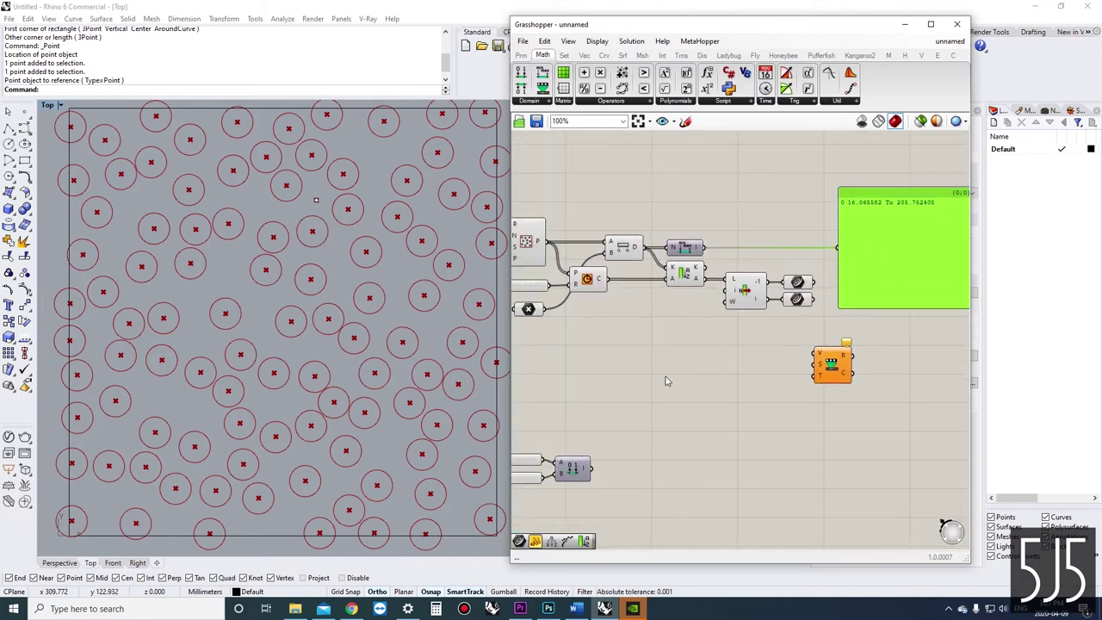
# Move the Domain start and Domain end sliders with their Construct Domain component to just above Bounds.
pyautogui.scroll(-1, 666, 385)
pyautogui.moveTo(666, 386); pyautogui.dragTo(708, 357, button='right')
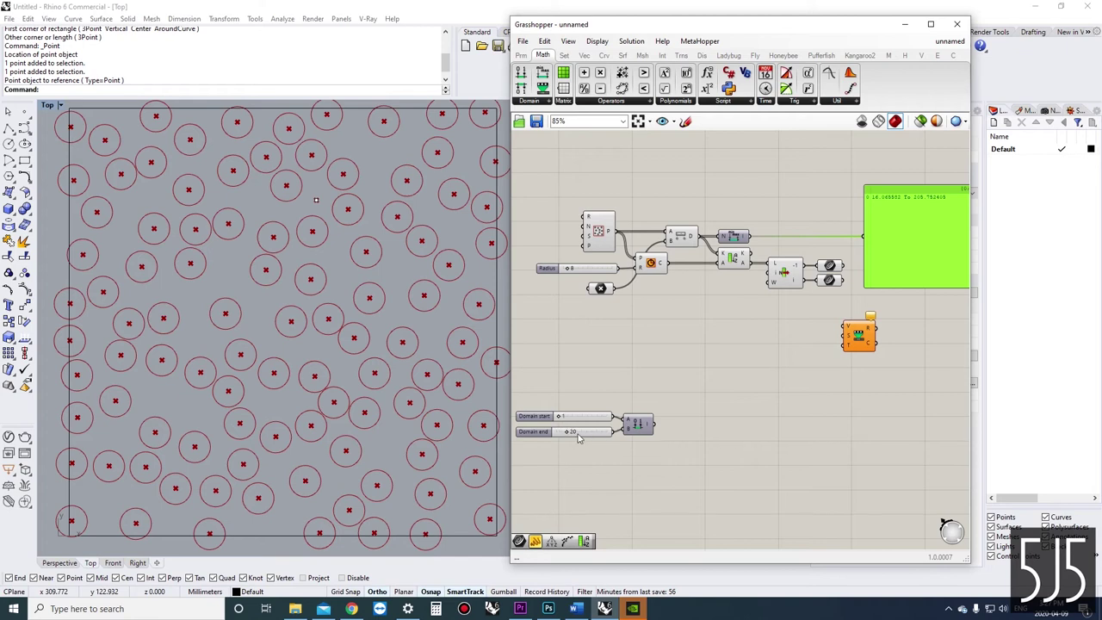
pyautogui.moveTo(869, 266); pyautogui.dragTo(835, 213, button='right')
pyautogui.moveTo(625, 437); pyautogui.dragTo(779, 174)
pyautogui.moveTo(827, 194); pyautogui.dragTo(756, 277, button='right')
pyautogui.scroll(3, 757, 278)
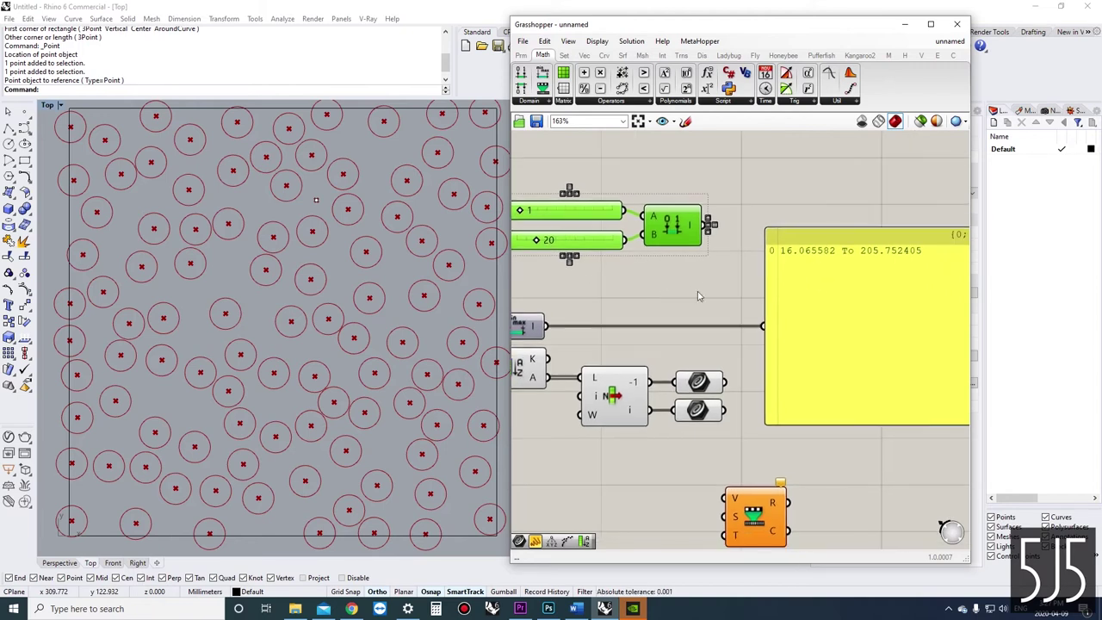
# Move Sort List, List Item and both Curve parameters clear of the definition and delete them.
pyautogui.scroll(-4, 598, 225)
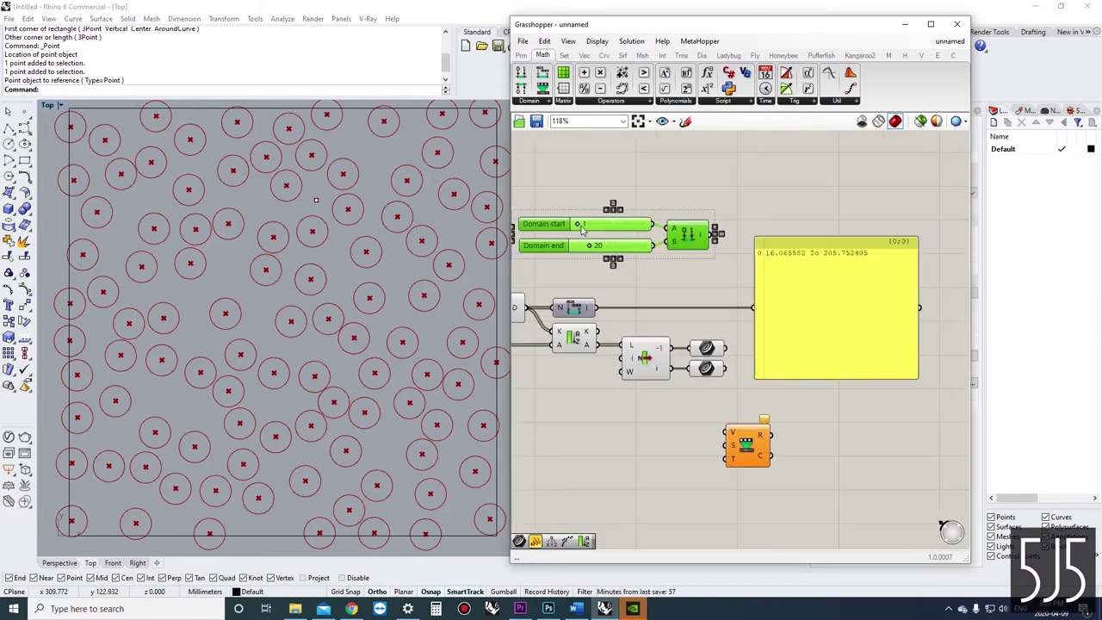
pyautogui.moveTo(738, 338); pyautogui.dragTo(669, 286)
pyautogui.scroll(-1, 684, 322)
pyautogui.moveTo(732, 338); pyautogui.dragTo(630, 177)
pyautogui.scroll(-2, 646, 209)
pyautogui.moveTo(836, 356); pyautogui.dragTo(542, 179)
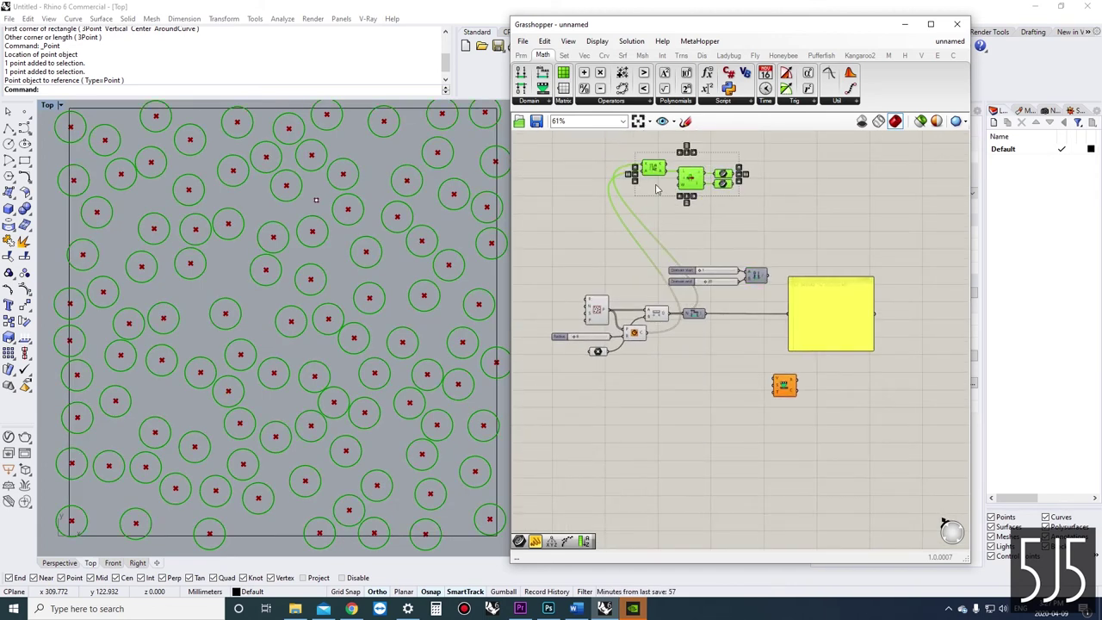
pyautogui.scroll(3, 646, 168)
# Tidy the layout around Remap Numbers by lining up Bounds with Distance and the panel with Bounds.
pyautogui.click(772, 216)
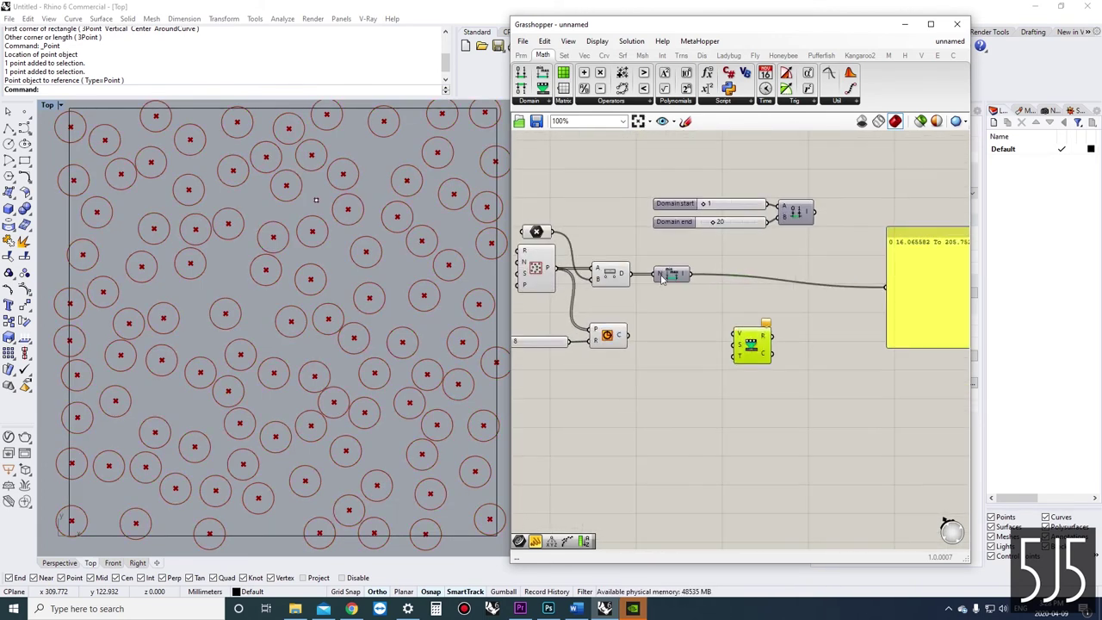
pyautogui.moveTo(669, 275); pyautogui.dragTo(662, 274)
pyautogui.click(675, 307)
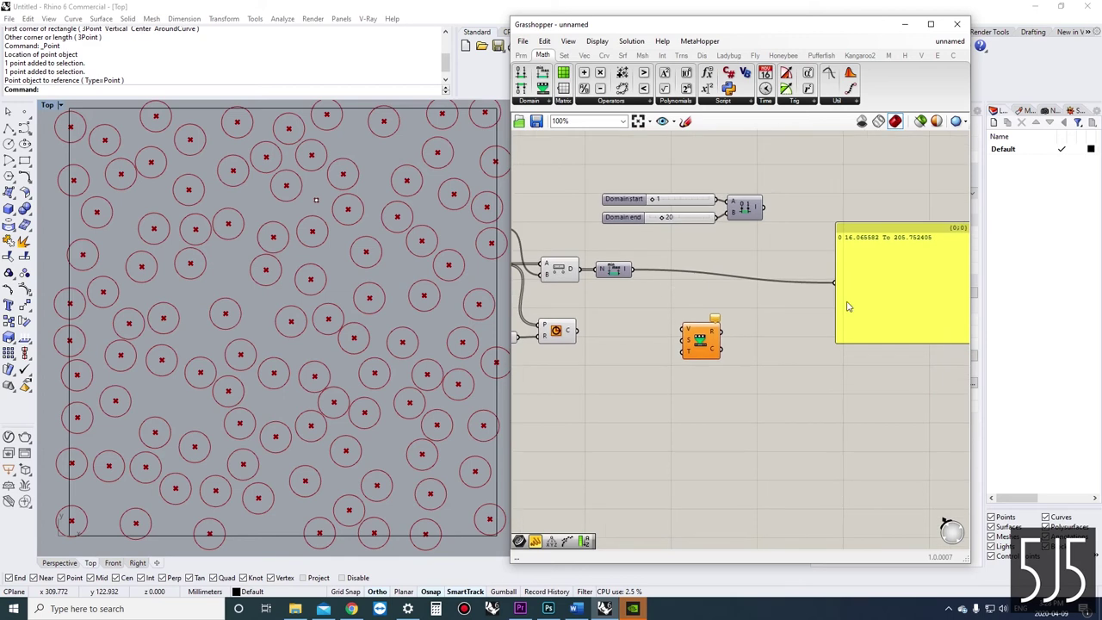
pyautogui.moveTo(846, 305); pyautogui.dragTo(804, 288)
# Feed Distance's D output into the V input of Remap Numbers.
pyautogui.scroll(4, 733, 340)
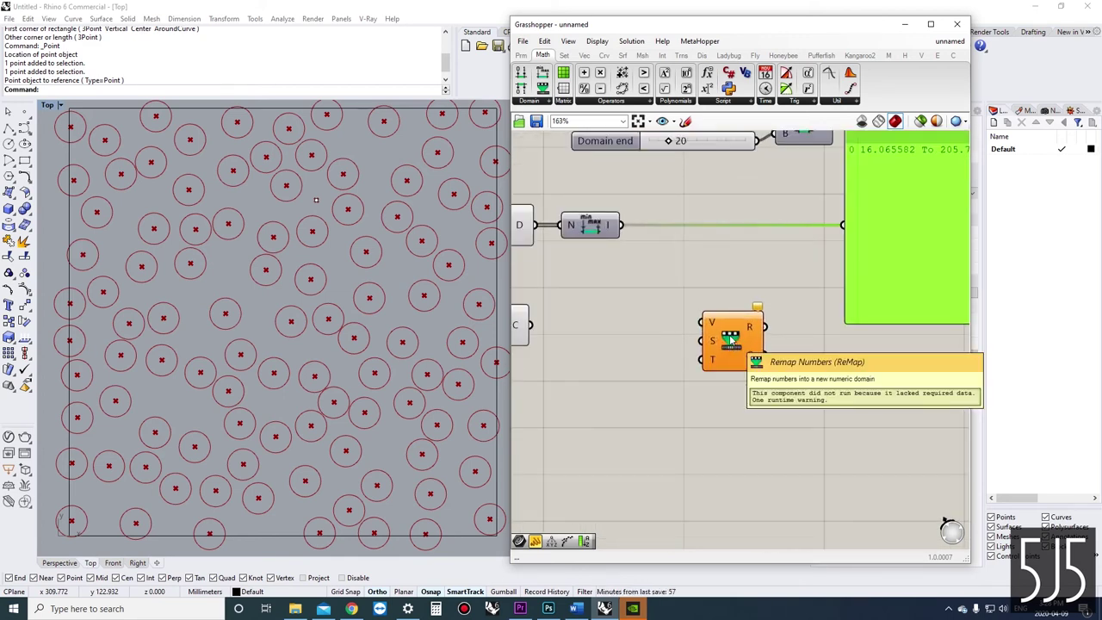
pyautogui.scroll(2, 730, 339)
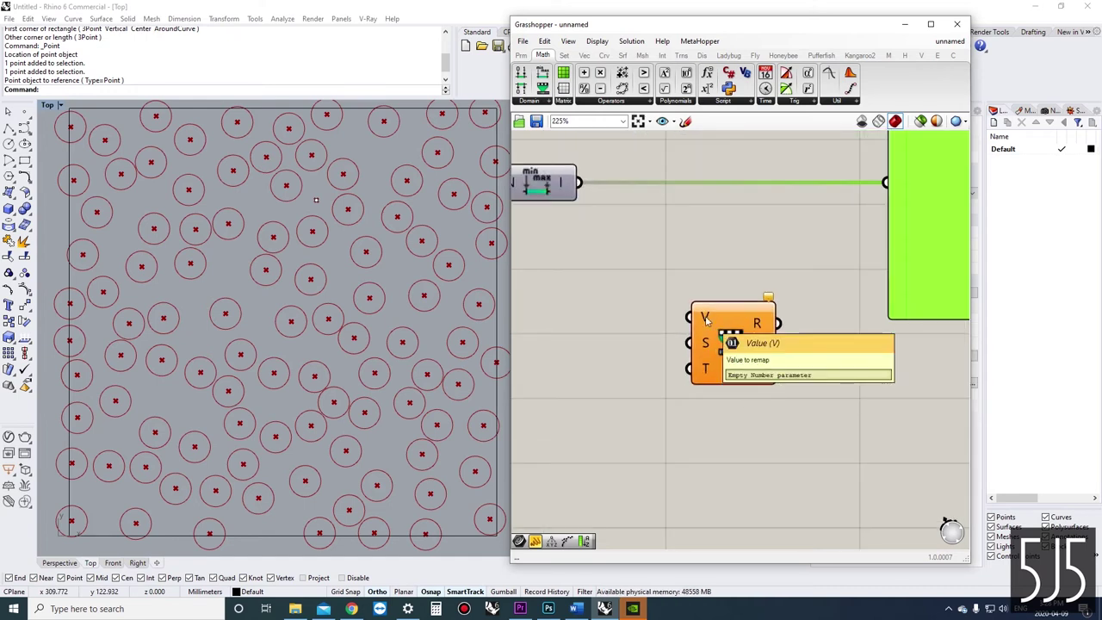
pyautogui.scroll(-3, 704, 318)
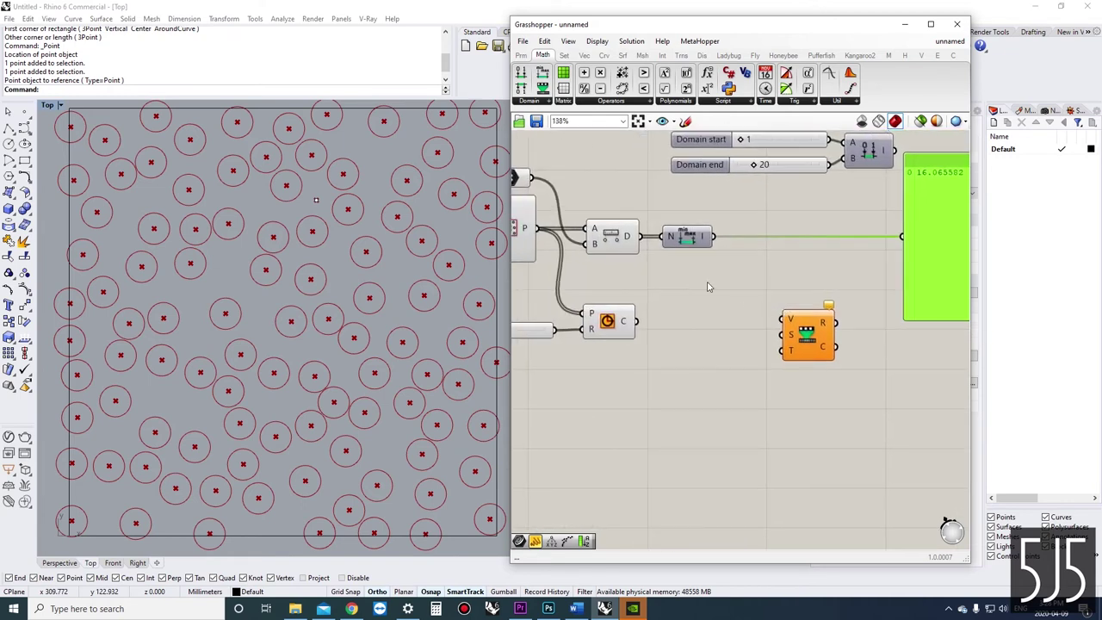
pyautogui.scroll(-1, 675, 274)
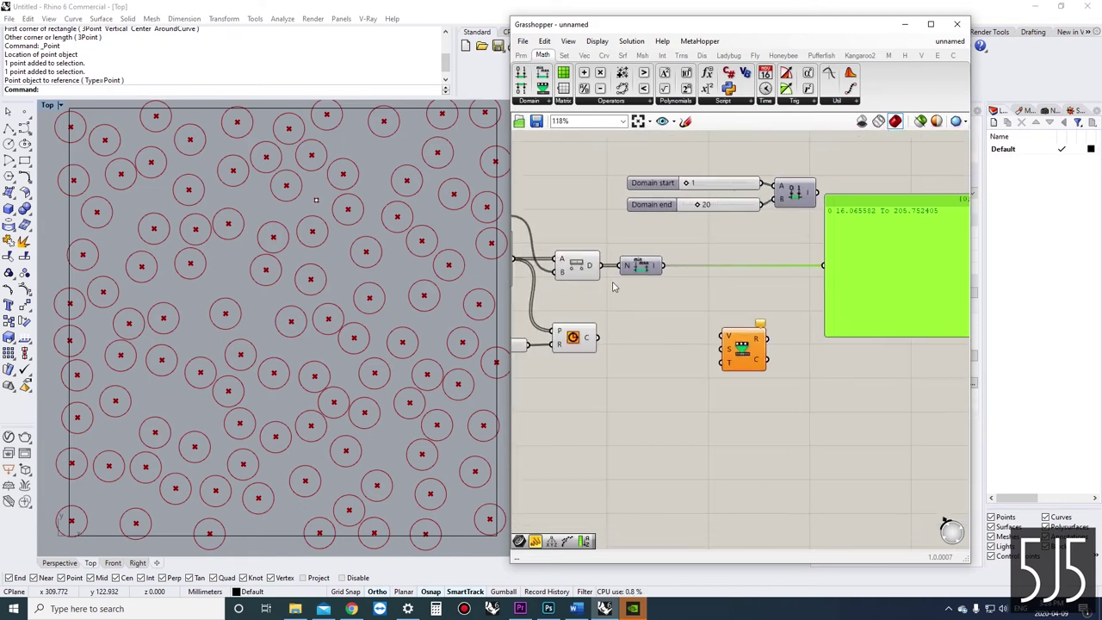
pyautogui.moveTo(603, 268); pyautogui.dragTo(725, 337)
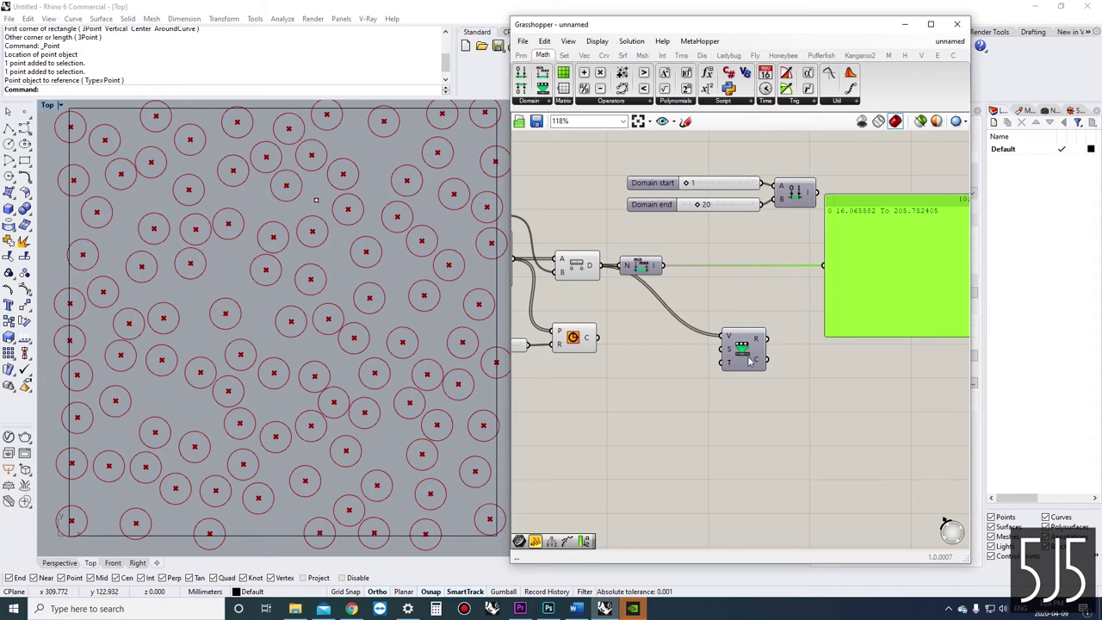
pyautogui.scroll(3, 745, 360)
pyautogui.scroll(2, 747, 360)
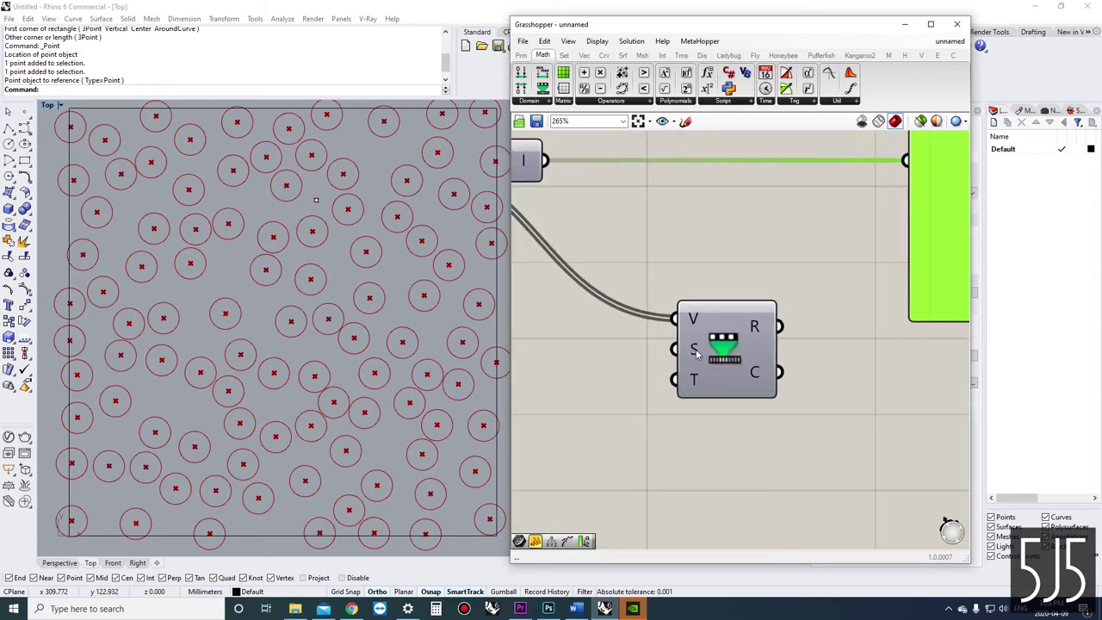
# Examine the Source and Target domain inputs of Remap Numbers and the purpose of the Bounds component.
pyautogui.moveTo(694, 348)
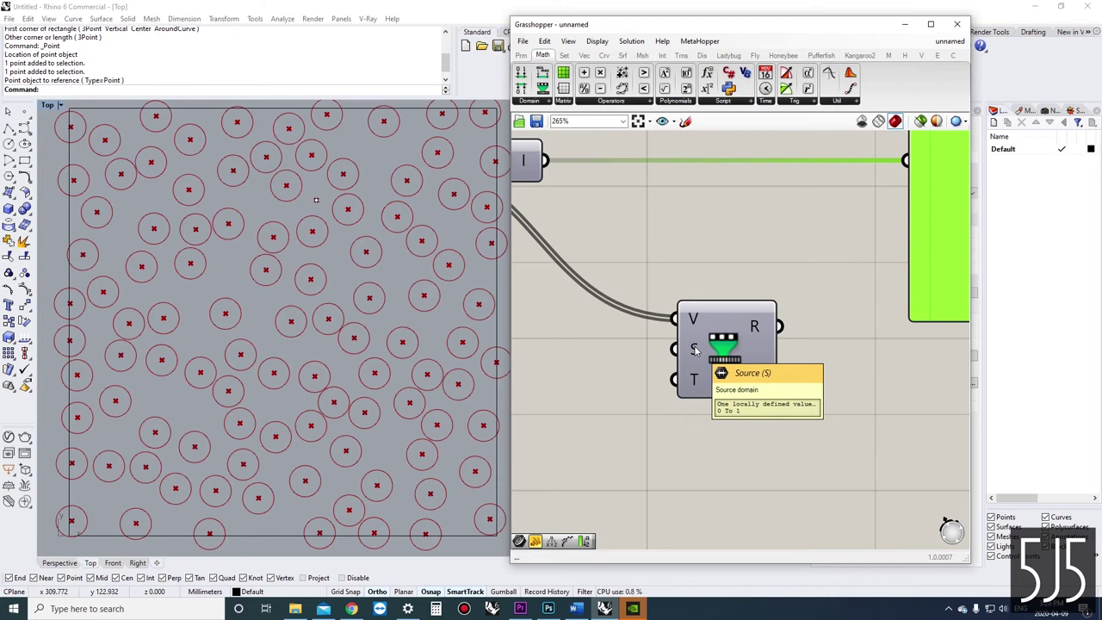
pyautogui.moveTo(692, 376)
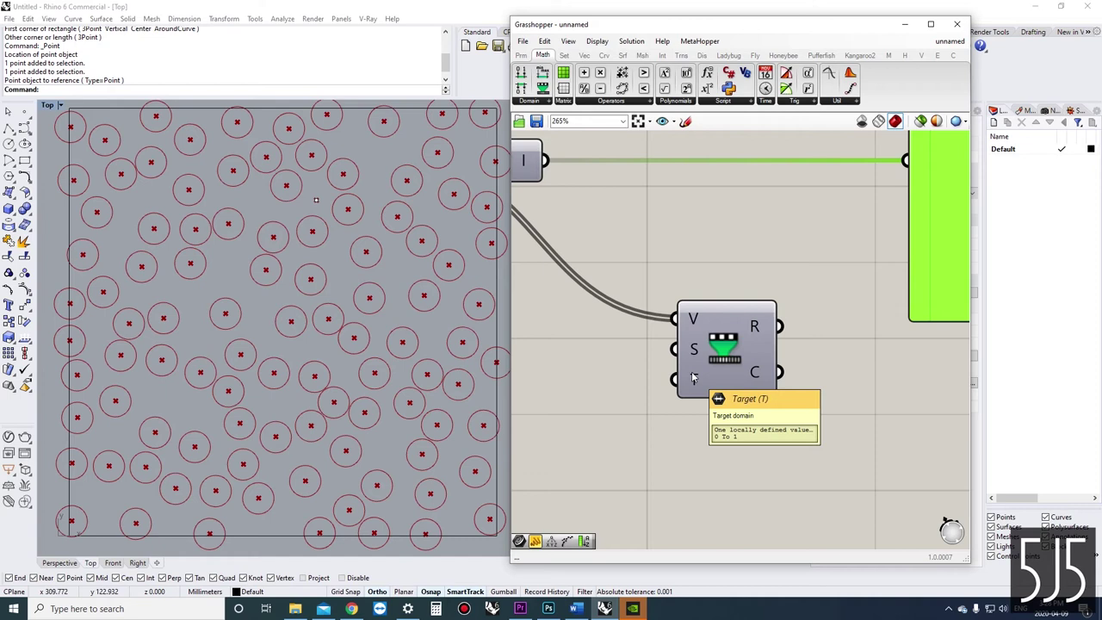
pyautogui.scroll(-5, 693, 376)
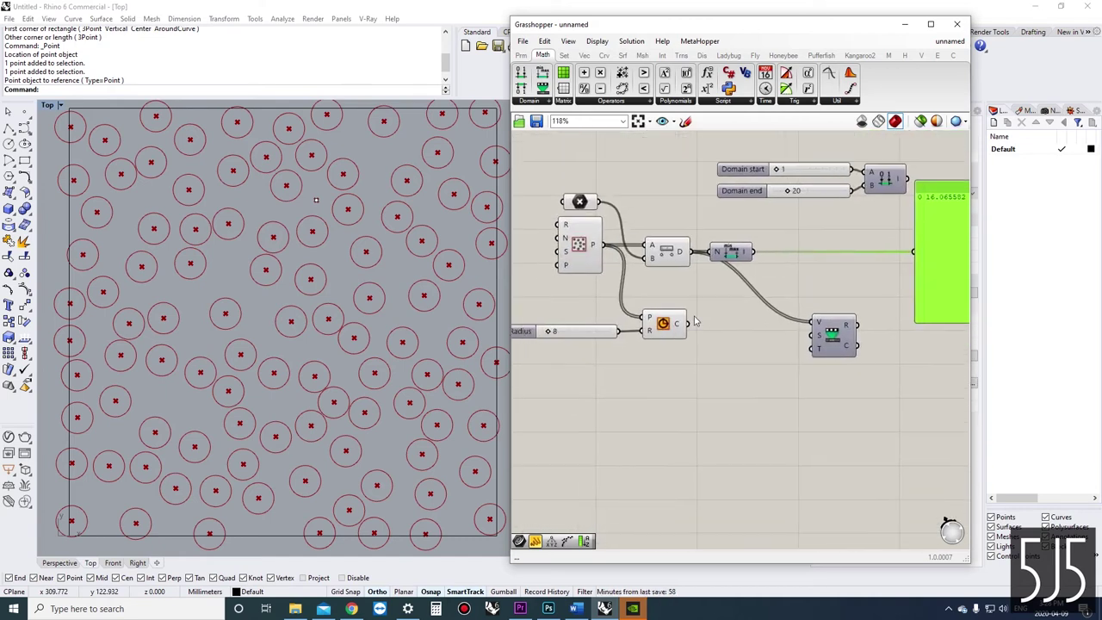
pyautogui.moveTo(649, 336)
pyautogui.scroll(-1, 818, 207)
pyautogui.scroll(3, 831, 300)
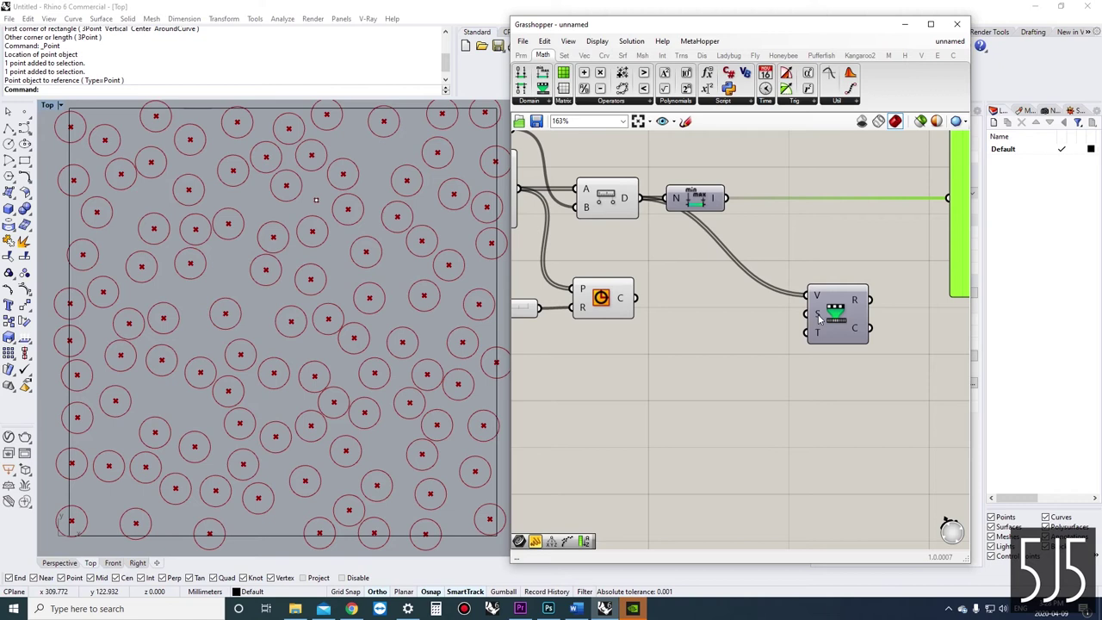
pyautogui.moveTo(819, 319)
pyautogui.moveTo(816, 317); pyautogui.dragTo(734, 358, button='right')
pyautogui.scroll(-1, 735, 358)
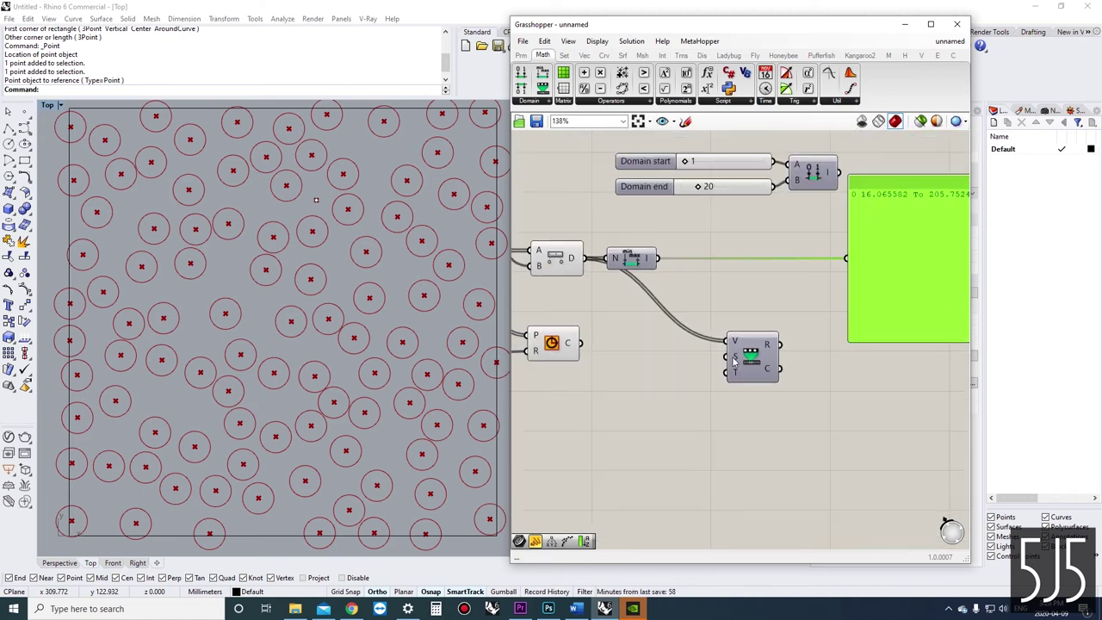
pyautogui.moveTo(571, 258)
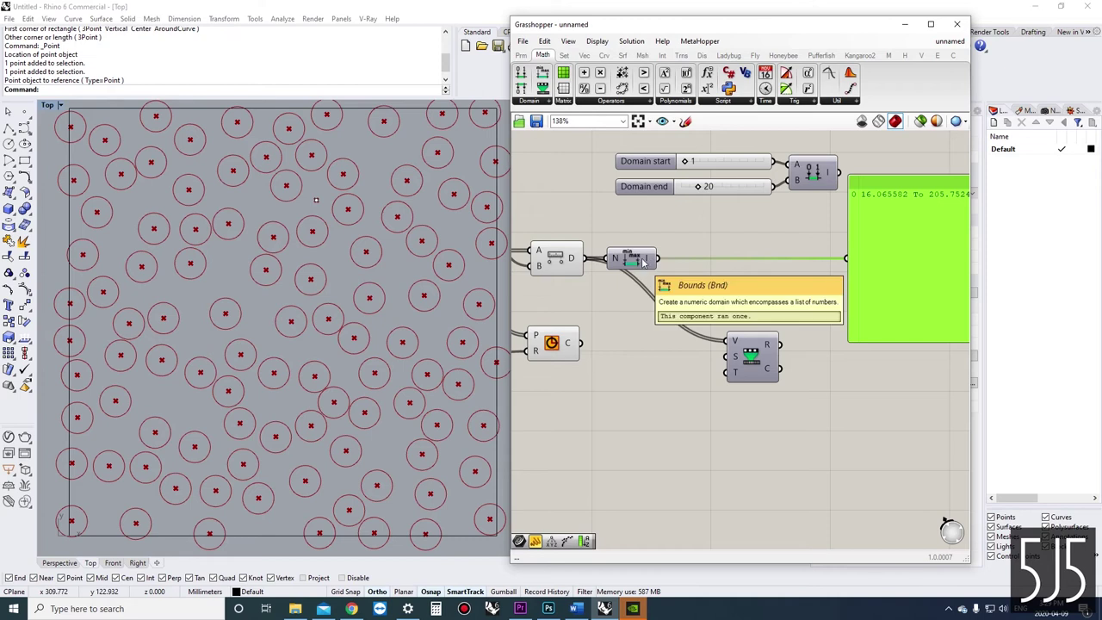
# Feed the Bounds output into the S input of Remap Numbers and move the domain sliders with Construct Domain below Bounds.
pyautogui.moveTo(656, 258)
pyautogui.mouseDown()
pyautogui.moveTo(726, 356)
pyautogui.moveTo(747, 272)
pyautogui.moveTo(632, 263)
pyautogui.moveTo(664, 265)
pyautogui.mouseUp()
pyautogui.moveTo(668, 309); pyautogui.dragTo(768, 315, button='right')
pyautogui.scroll(-1, 686, 312)
pyautogui.click(870, 226)
pyautogui.moveTo(876, 153); pyautogui.dragTo(778, 205)
pyautogui.moveTo(876, 187); pyautogui.dragTo(760, 401)
# Move Circle and its Radius slider above the Distance row and bring Remap Numbers up beside Bounds.
pyautogui.moveTo(712, 308); pyautogui.dragTo(750, 323, button='right')
pyautogui.moveTo(740, 297); pyautogui.dragTo(632, 366)
pyautogui.moveTo(695, 349); pyautogui.dragTo(714, 168)
pyautogui.click(722, 218)
pyautogui.moveTo(818, 452); pyautogui.dragTo(732, 388)
pyautogui.moveTo(798, 418); pyautogui.dragTo(782, 349)
# Feed Construct Domain's output into the T input of Remap Numbers and line Remap Numbers up with Bounds.
pyautogui.moveTo(798, 346); pyautogui.dragTo(725, 401, button='right')
pyautogui.scroll(2, 727, 401)
pyautogui.click(749, 405)
pyautogui.moveTo(734, 404); pyautogui.dragTo(811, 347)
pyautogui.moveTo(720, 308)
pyautogui.mouseDown()
pyautogui.moveTo(714, 331)
pyautogui.moveTo(716, 307)
pyautogui.mouseUp()
pyautogui.moveTo(824, 346); pyautogui.dragTo(820, 312)
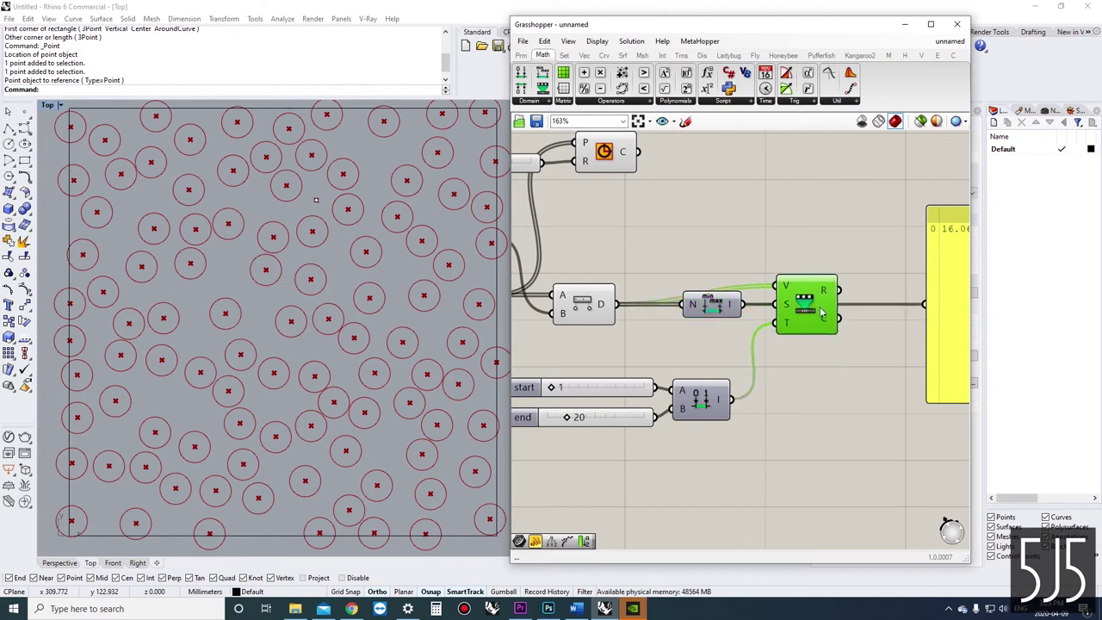
# Move the domain sliders with Construct Domain closer beneath Bounds and reposition the panel beside Remap Numbers.
pyautogui.scroll(-3, 755, 392)
pyautogui.moveTo(775, 437); pyautogui.dragTo(563, 368)
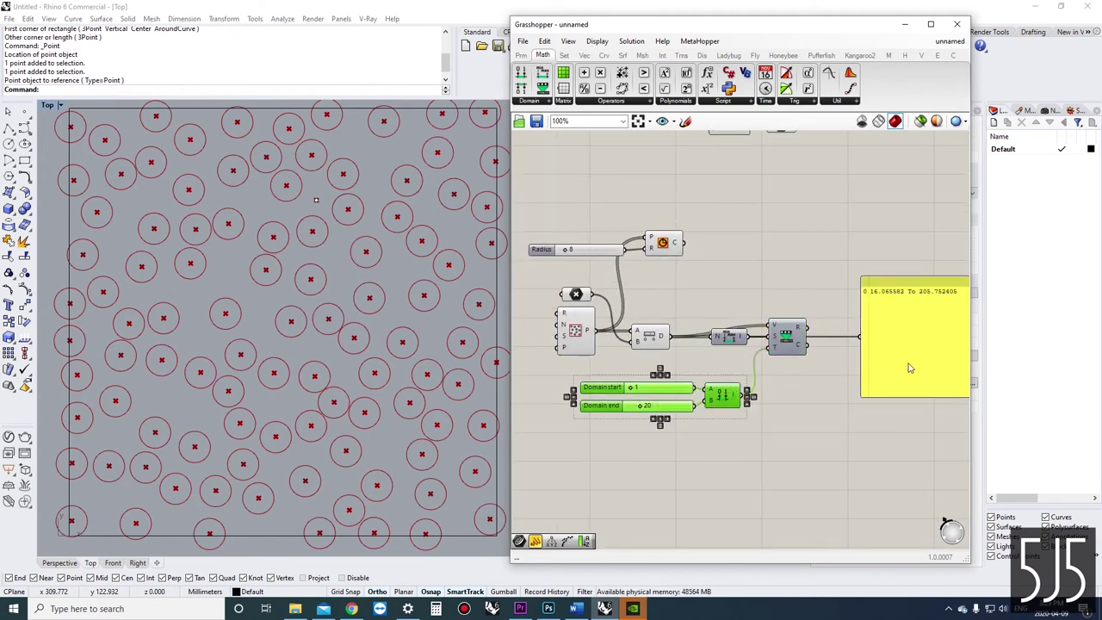
pyautogui.moveTo(908, 364); pyautogui.dragTo(901, 290)
pyautogui.moveTo(770, 428); pyautogui.dragTo(727, 385)
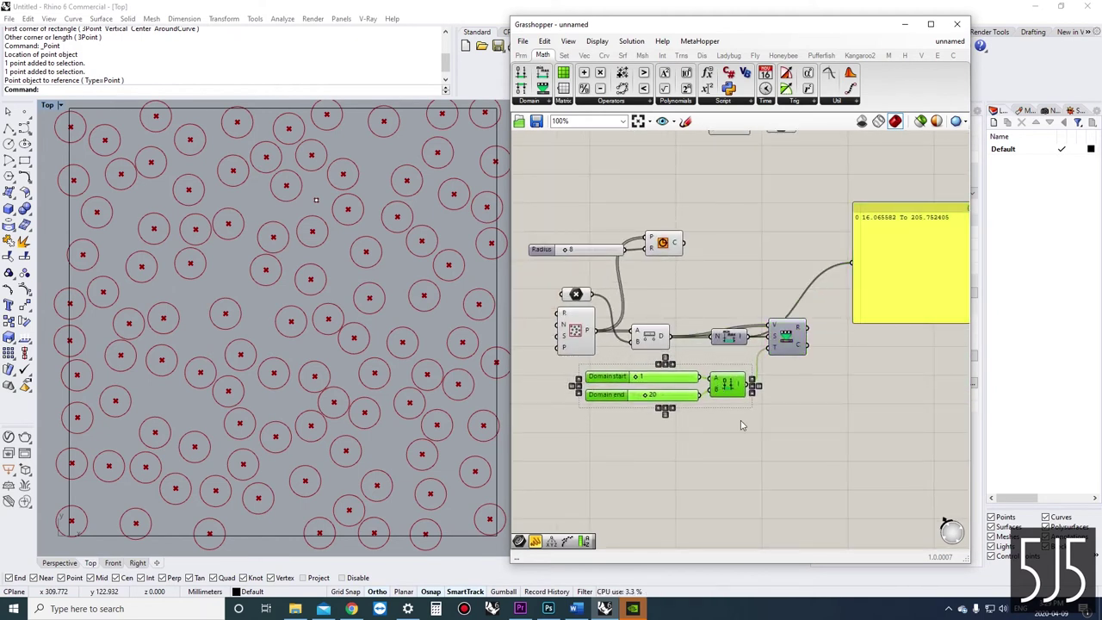
pyautogui.click(740, 425)
pyautogui.moveTo(741, 424); pyautogui.dragTo(720, 458, button='right')
pyautogui.scroll(2, 853, 339)
pyautogui.moveTo(853, 339); pyautogui.dragTo(787, 339, button='right')
pyautogui.moveTo(807, 318); pyautogui.dragTo(794, 349)
# Select the two Curve parameters after List Item in turn to compare the circles they reference around the point.
pyautogui.moveTo(661, 350); pyautogui.dragTo(685, 314, button='right')
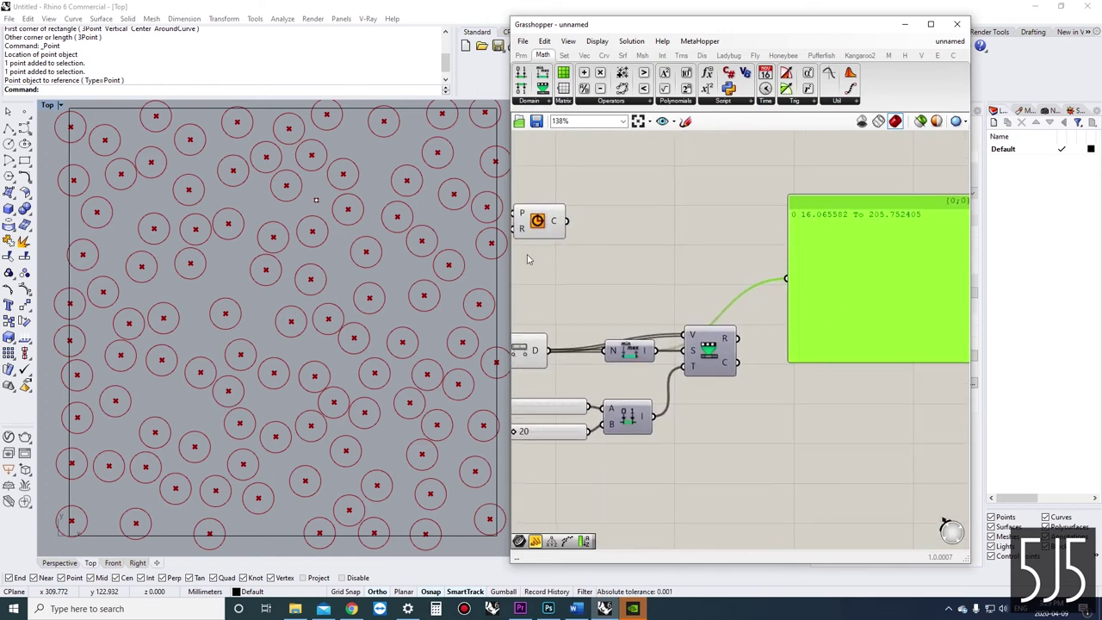
pyautogui.scroll(-3, 564, 253)
pyautogui.moveTo(627, 191); pyautogui.dragTo(639, 215, button='right')
pyautogui.click(638, 215)
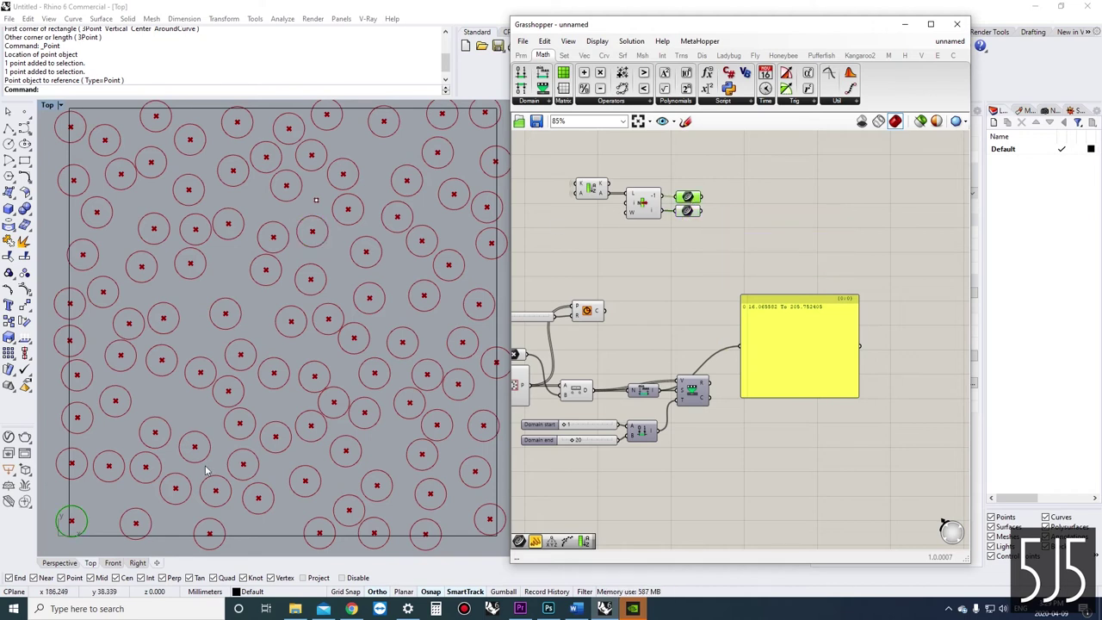
pyautogui.moveTo(676, 229); pyautogui.dragTo(708, 234, button='right')
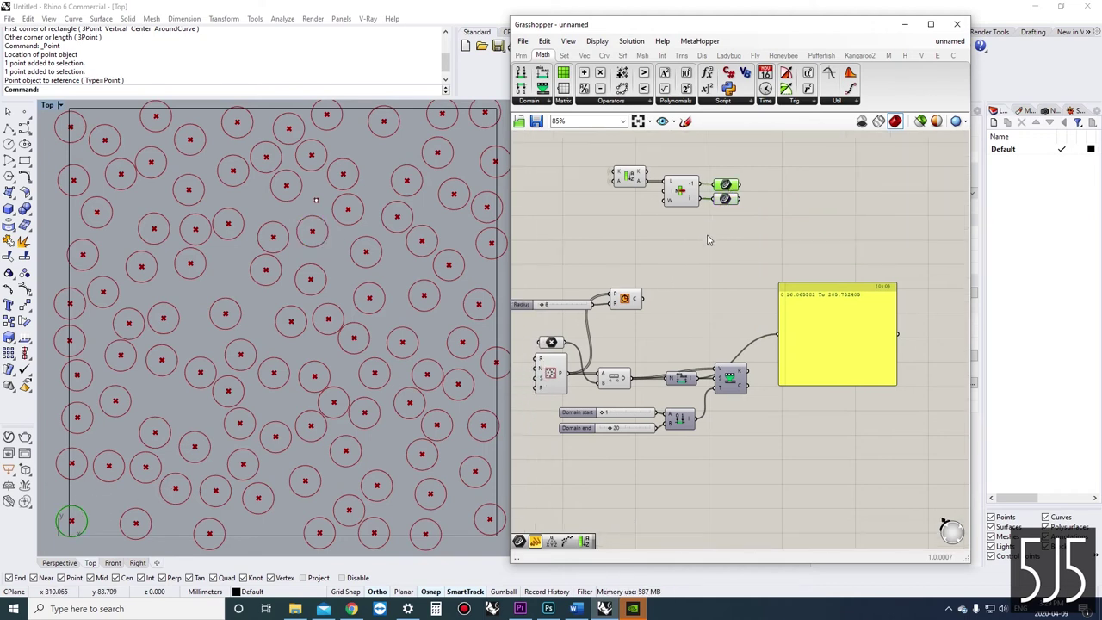
pyautogui.scroll(4, 691, 407)
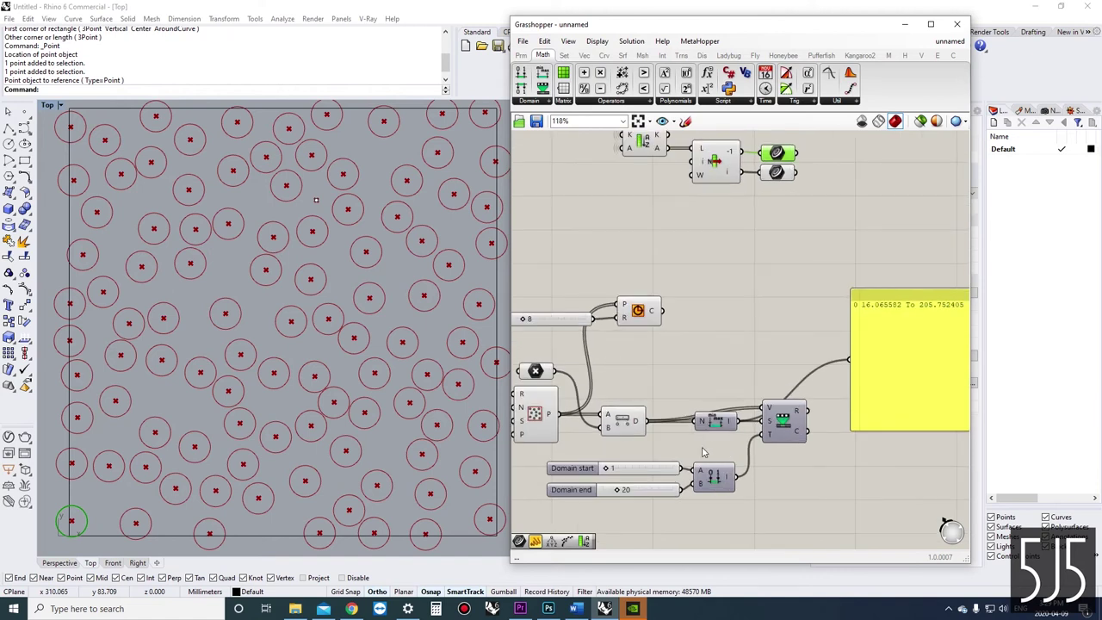
pyautogui.click(754, 182)
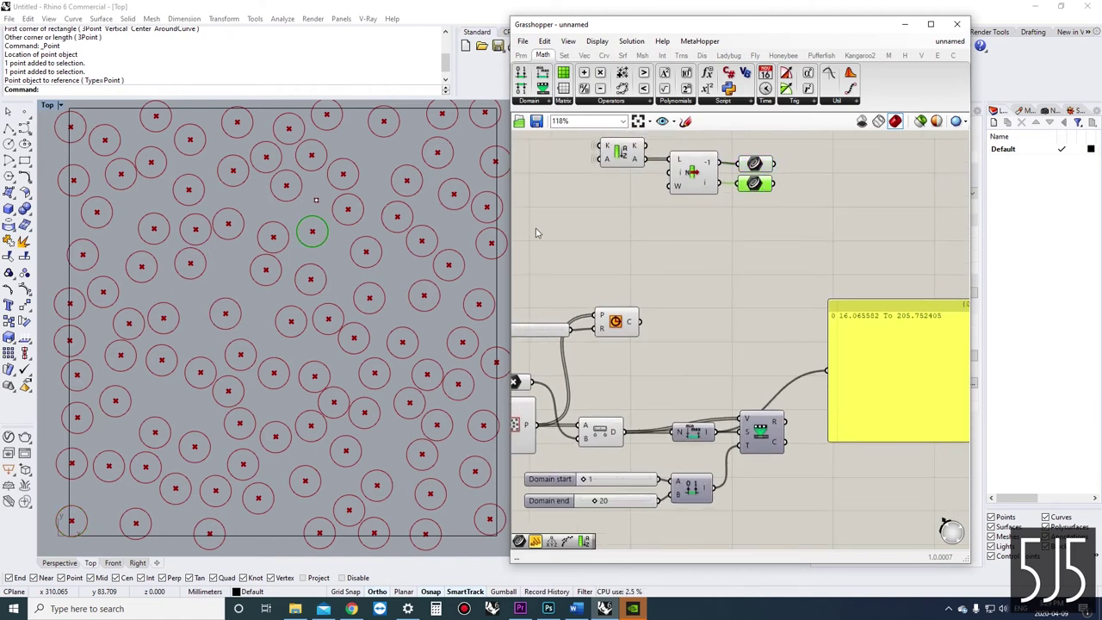
pyautogui.click(762, 168)
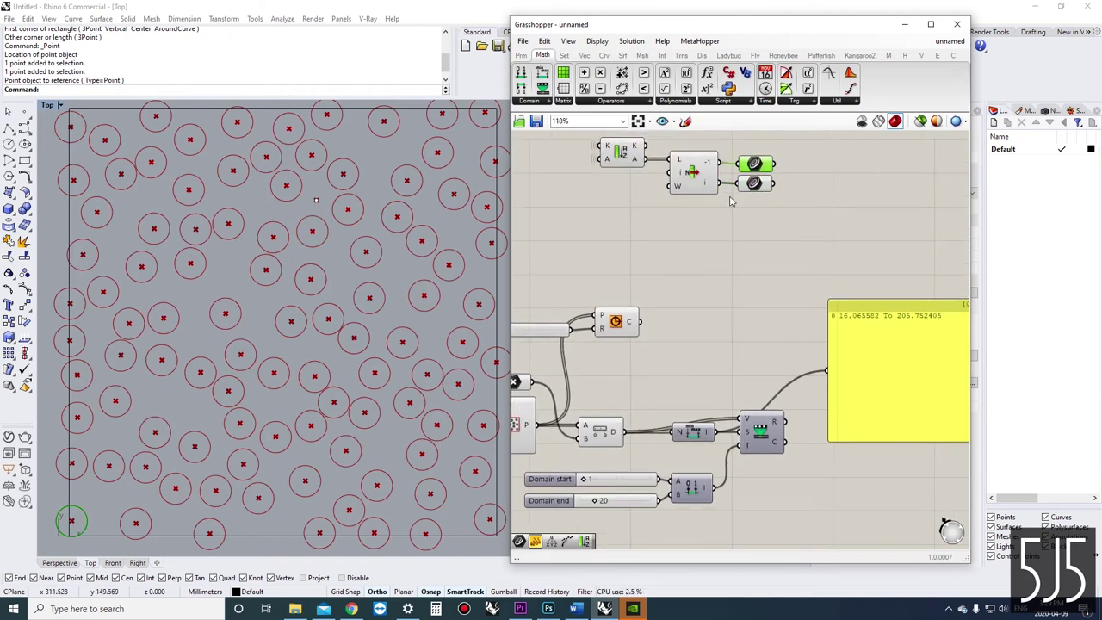
# Swap the sliders feeding Construct Domain so the domain starts at 20 and ends at 1, and stack them neatly.
pyautogui.scroll(2, 677, 503)
pyautogui.moveTo(676, 503); pyautogui.dragTo(695, 488, button='right')
pyautogui.click(682, 490)
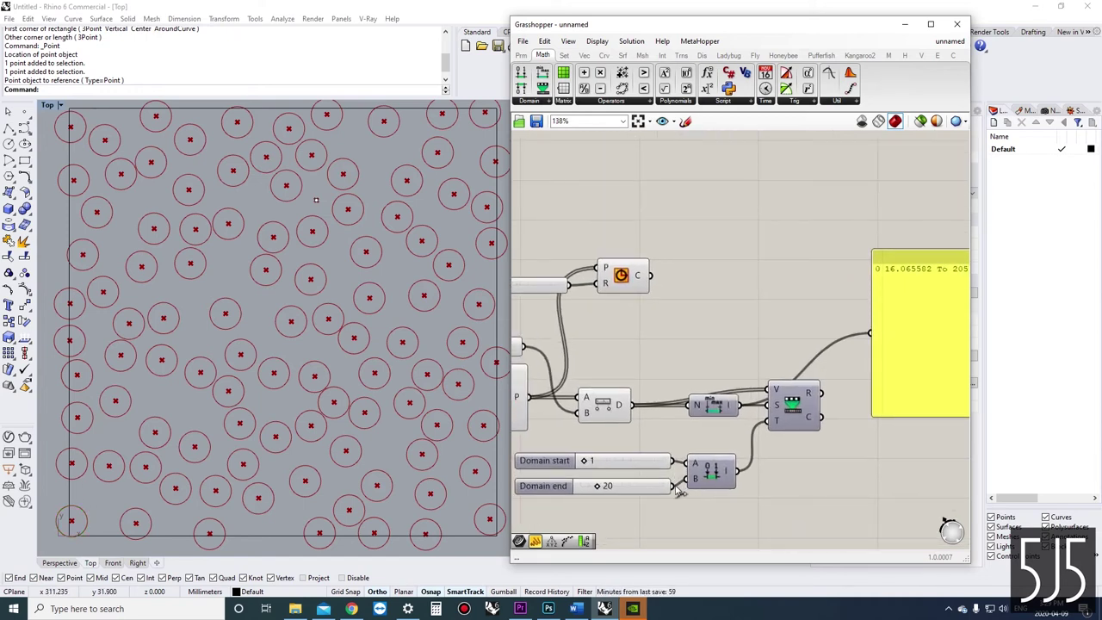
pyautogui.moveTo(685, 464); pyautogui.dragTo(637, 483)
pyautogui.moveTo(641, 445); pyautogui.dragTo(641, 464)
pyautogui.scroll(-2, 586, 462)
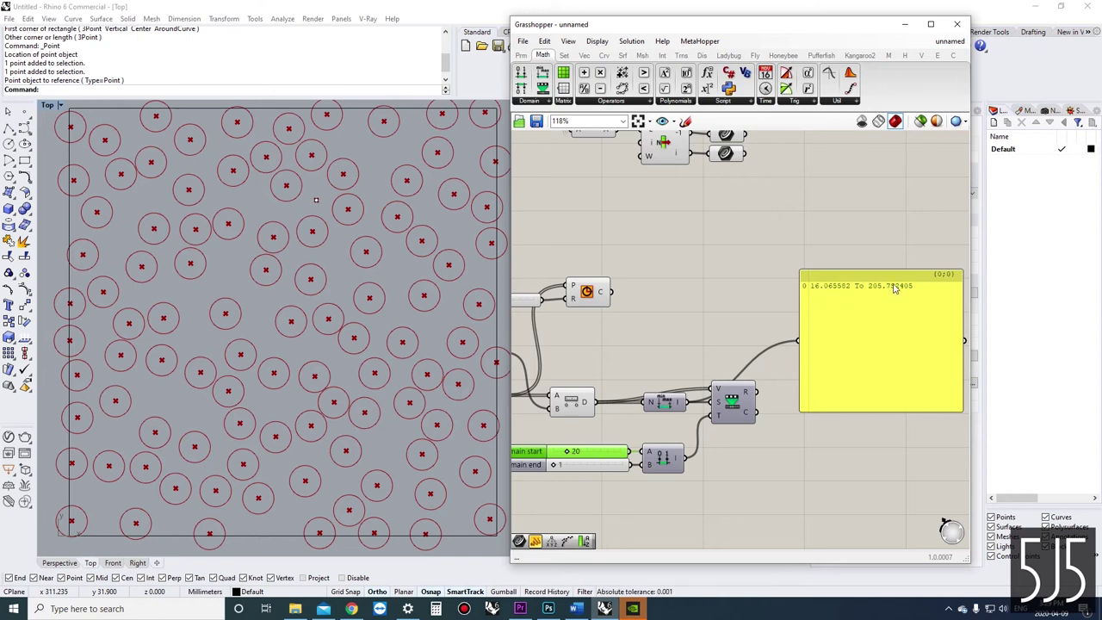
# Feed the R output of Remap Numbers into the panel.
pyautogui.moveTo(711, 463); pyautogui.dragTo(700, 444, button='right')
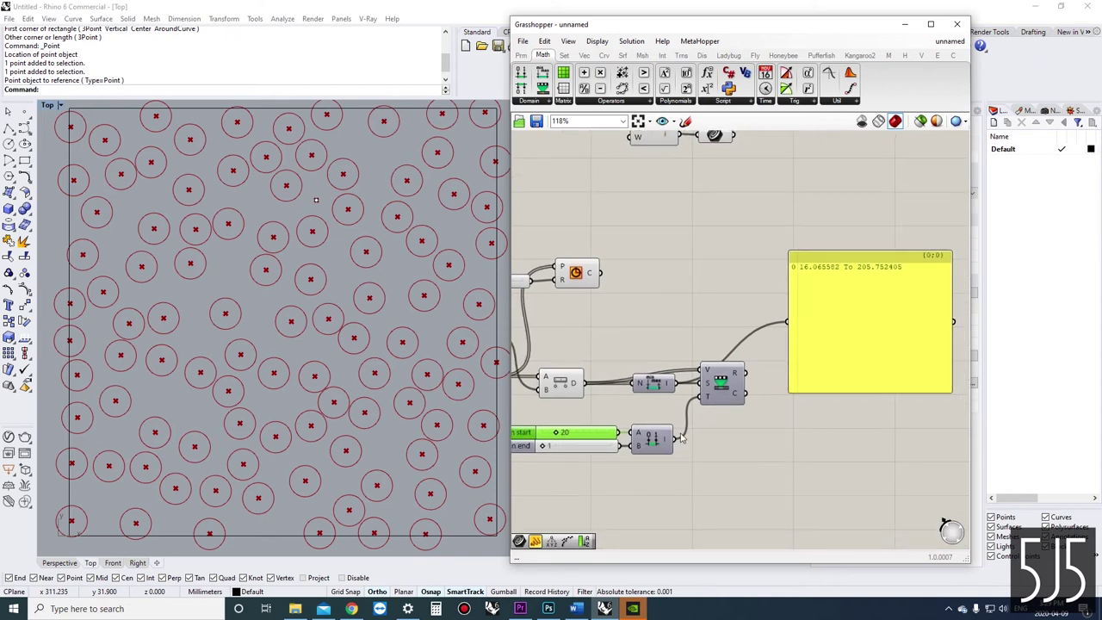
pyautogui.moveTo(676, 441); pyautogui.dragTo(873, 383)
pyautogui.moveTo(745, 372); pyautogui.dragTo(839, 368)
pyautogui.moveTo(885, 382); pyautogui.dragTo(778, 377, button='right')
pyautogui.scroll(-3, 660, 344)
pyautogui.moveTo(684, 404); pyautogui.dragTo(742, 305, button='right')
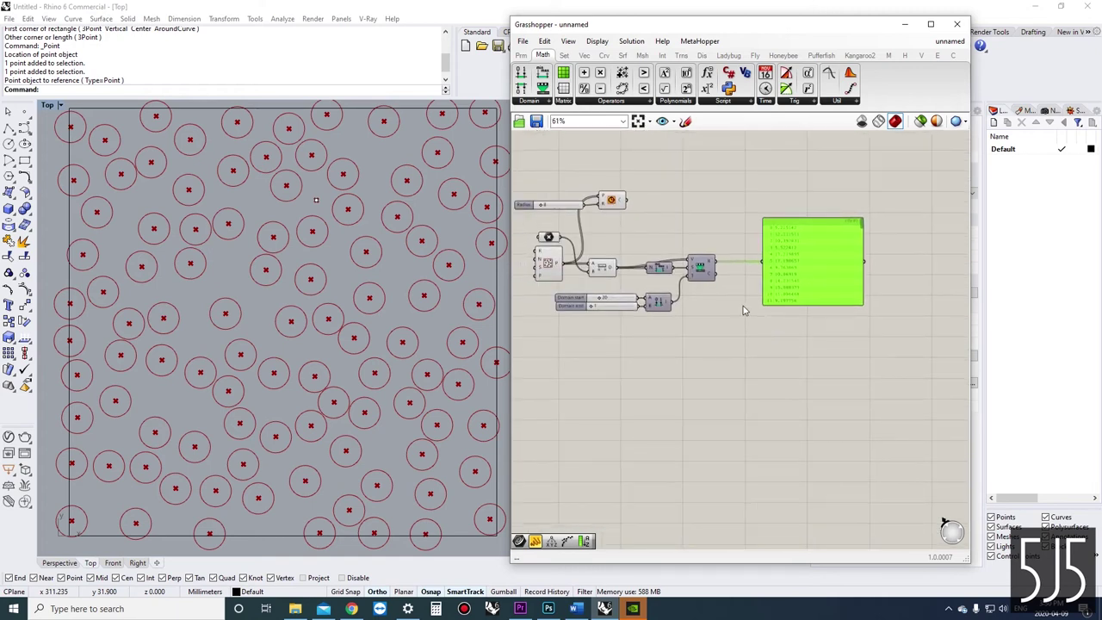
# Move Circle and its Radius slider above Remap Numbers and delete the Radius slider.
pyautogui.moveTo(641, 248); pyautogui.dragTo(666, 348, button='right')
pyautogui.scroll(1, 666, 349)
pyautogui.moveTo(644, 265); pyautogui.dragTo(761, 284)
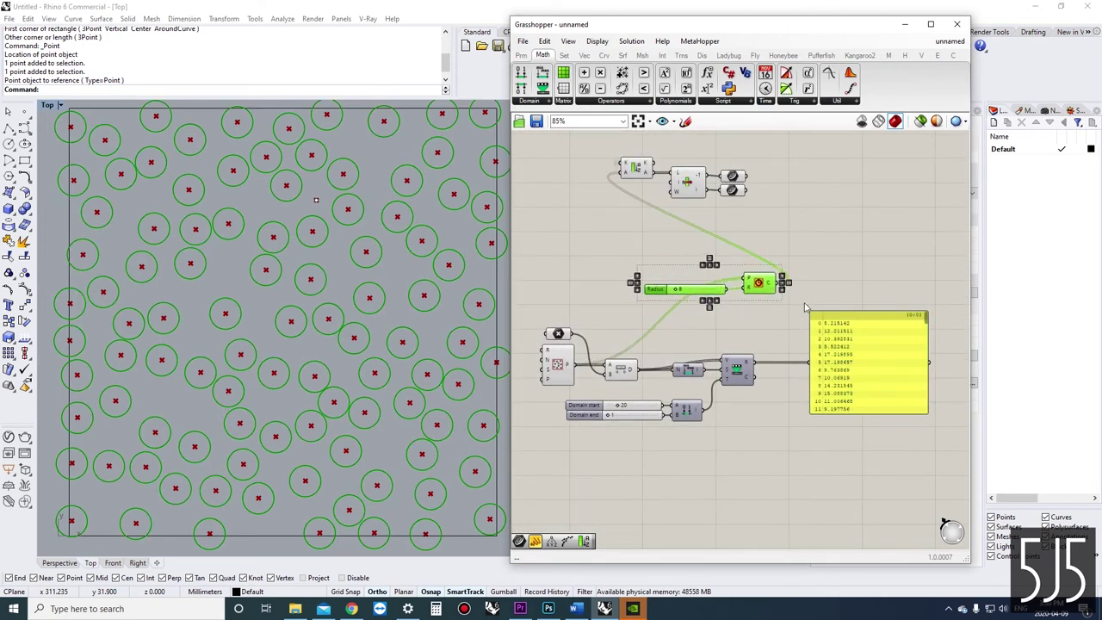
pyautogui.scroll(3, 784, 307)
pyautogui.click(770, 321)
pyautogui.click(634, 278)
pyautogui.press('Delete')
# Feed the R output of Remap Numbers into Circle's R input and space out Circle and the panel.
pyautogui.moveTo(734, 396); pyautogui.dragTo(789, 307)
pyautogui.moveTo(788, 307); pyautogui.dragTo(680, 284, button='right')
pyautogui.moveTo(716, 315); pyautogui.dragTo(792, 342)
pyautogui.moveTo(667, 276); pyautogui.dragTo(709, 330)
pyautogui.click(686, 297)
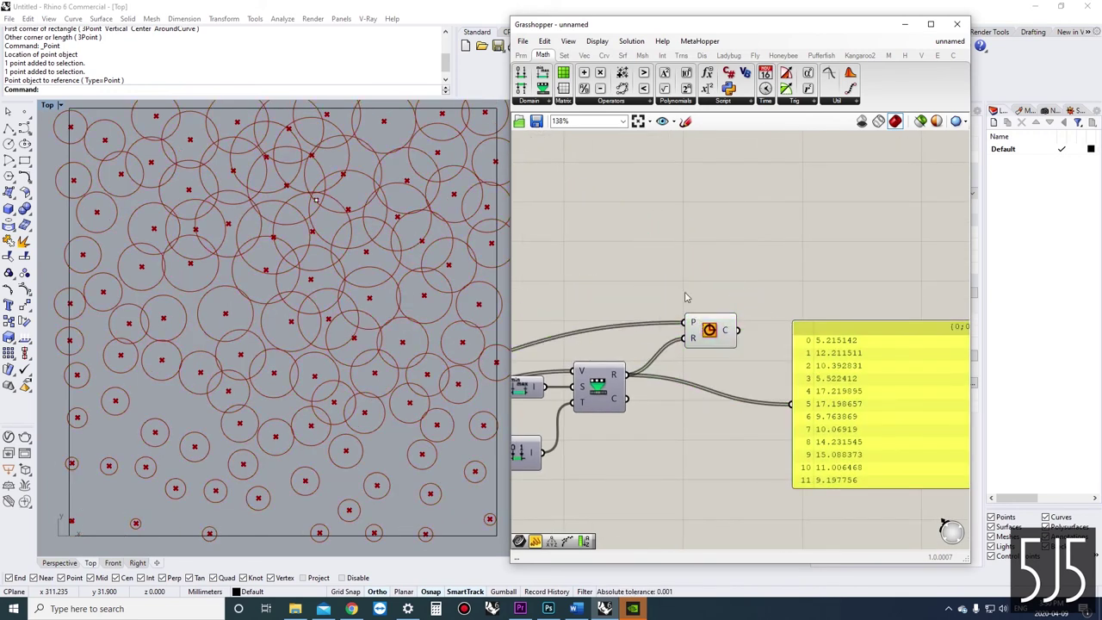
# Move Circle closer to the R output of Remap Numbers.
pyautogui.scroll(-2, 670, 376)
pyautogui.moveTo(658, 378); pyautogui.dragTo(701, 364, button='right')
pyautogui.scroll(1, 652, 387)
pyautogui.moveTo(668, 401); pyautogui.dragTo(697, 407, button='right')
pyautogui.moveTo(770, 342); pyautogui.dragTo(740, 354)
pyautogui.click(700, 315)
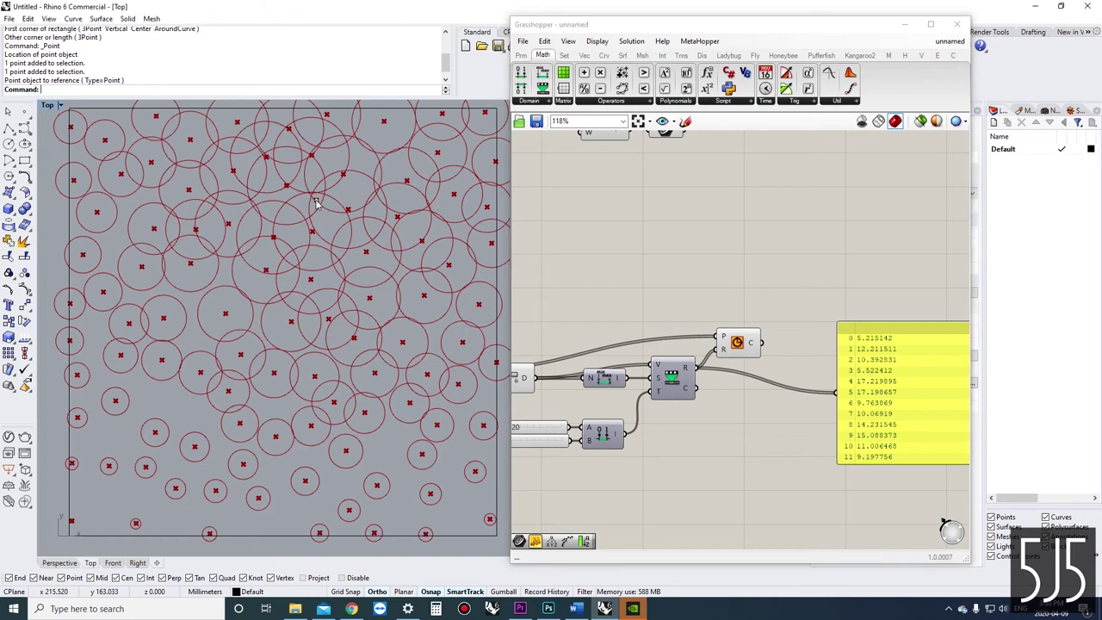
# Move the reference point in the Top viewport about 113 mm down and to the left, and move it again into the rectangle's right half.
pyautogui.write('move')
pyautogui.press('Return')
pyautogui.click(316, 200)
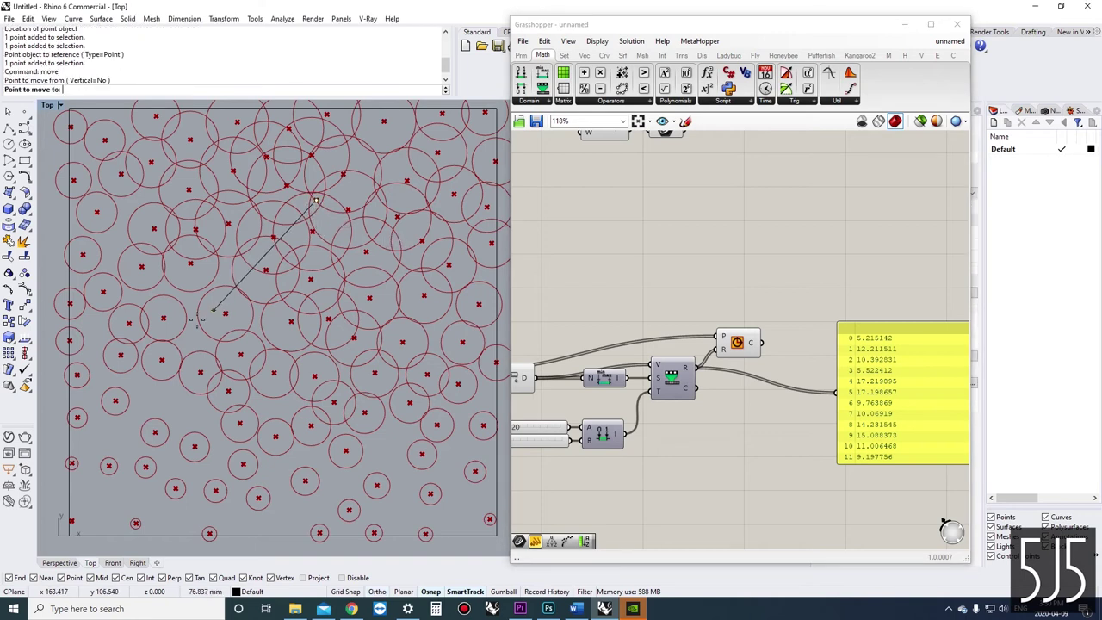
pyautogui.click(160, 359)
pyautogui.press('Return')
pyautogui.click(161, 359)
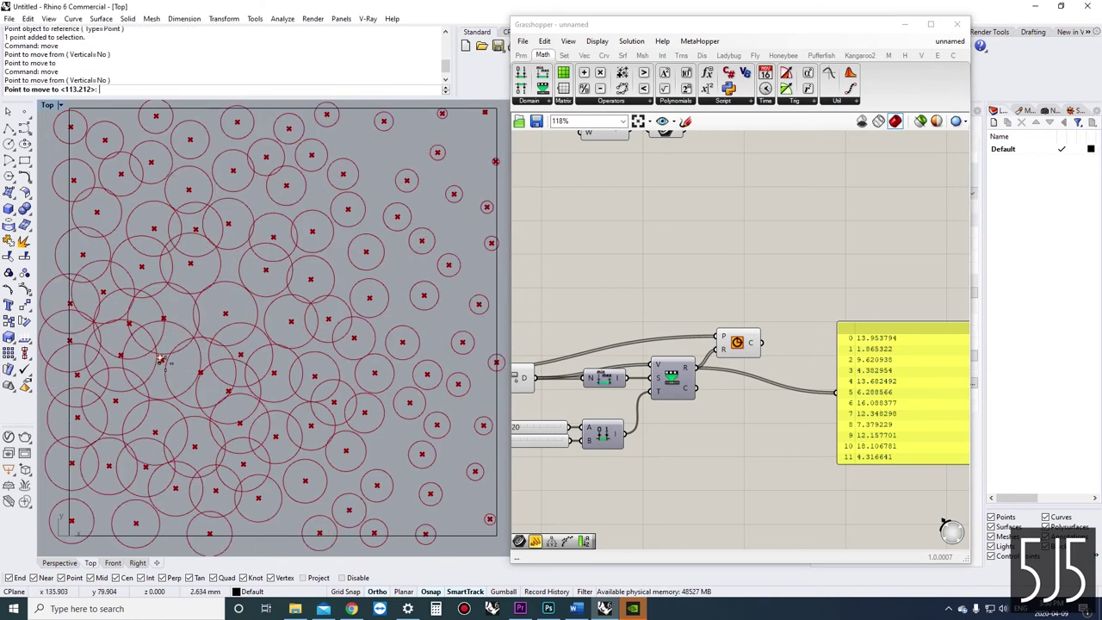
pyautogui.click(407, 357)
# Set the Domain start slider to 26.
pyautogui.moveTo(517, 450); pyautogui.dragTo(588, 450, button='right')
pyautogui.scroll(2, 588, 450)
pyautogui.moveTo(601, 409)
pyautogui.mouseDown()
pyautogui.moveTo(616, 414)
pyautogui.moveTo(596, 419)
pyautogui.moveTo(629, 422)
pyautogui.moveTo(598, 425)
pyautogui.moveTo(611, 428)
pyautogui.mouseUp()
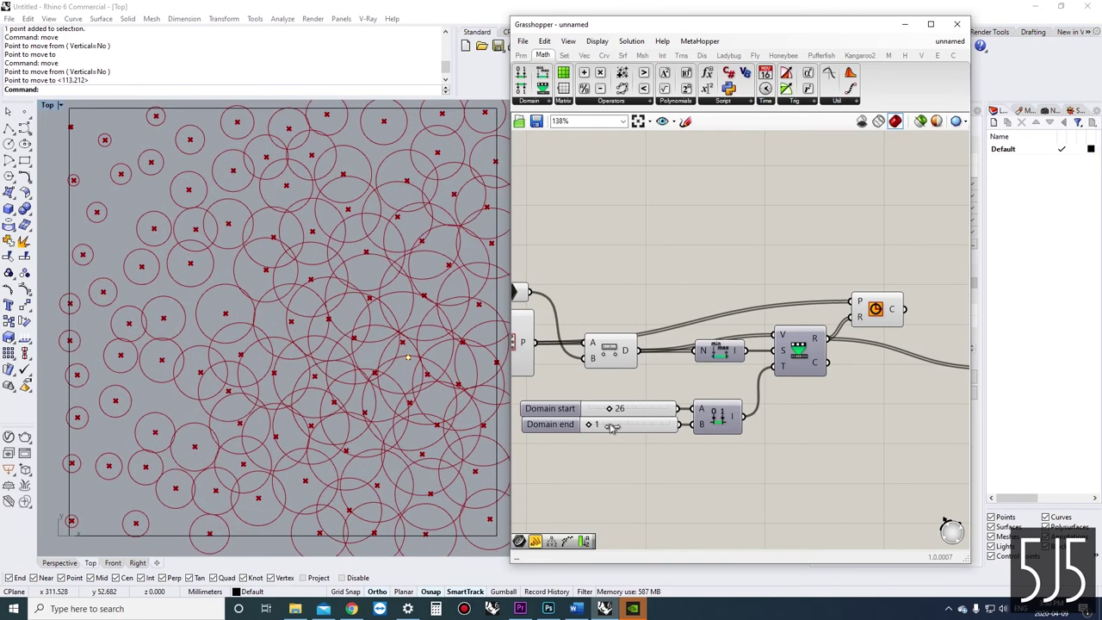
# Shift Bounds, Construct Domain, Remap Numbers and Circle closer to Distance, and move the domain sliders to match.
pyautogui.scroll(-1, 586, 404)
pyautogui.scroll(-1, 609, 398)
pyautogui.moveTo(609, 398); pyautogui.dragTo(636, 378, button='right')
pyautogui.scroll(2, 644, 377)
pyautogui.scroll(-1, 660, 377)
pyautogui.moveTo(859, 394); pyautogui.dragTo(780, 360, button='right')
pyautogui.scroll(-1, 780, 361)
pyautogui.moveTo(843, 439); pyautogui.dragTo(647, 265)
pyautogui.moveTo(668, 317); pyautogui.dragTo(646, 317)
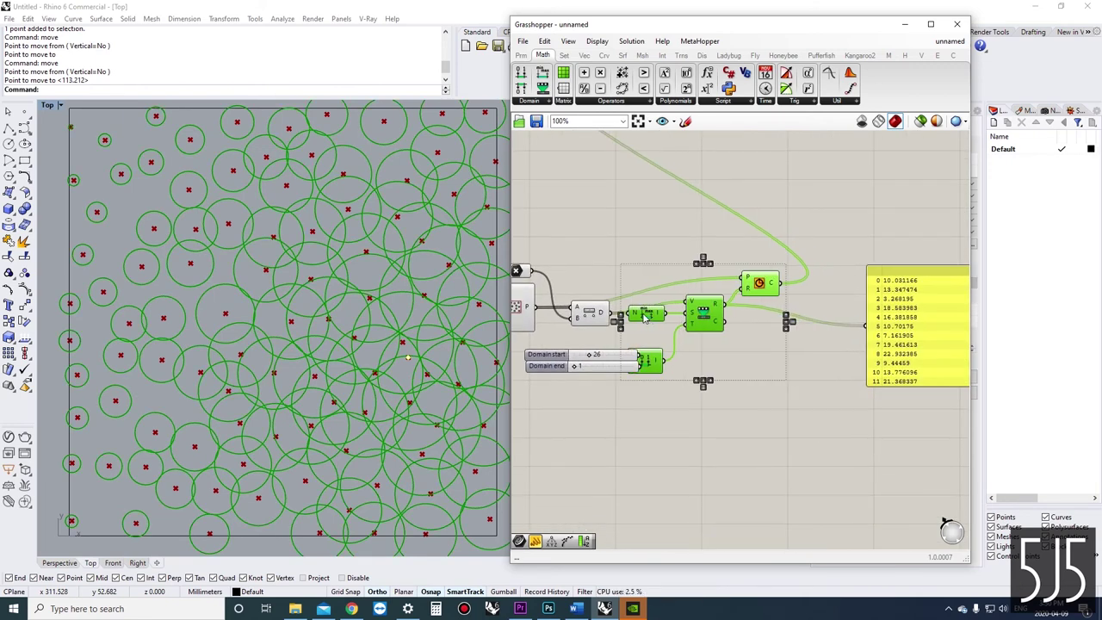
pyautogui.moveTo(549, 358); pyautogui.dragTo(532, 355)
pyautogui.click(583, 418)
# Place Circle directly beside Remap Numbers and reposition the values panel to the right of it.
pyautogui.moveTo(586, 419); pyautogui.dragTo(669, 430, button='right')
pyautogui.moveTo(861, 376); pyautogui.dragTo(702, 372, button='right')
pyautogui.click(872, 349)
pyautogui.moveTo(871, 348); pyautogui.dragTo(826, 259)
pyautogui.moveTo(724, 301); pyautogui.dragTo(734, 325, button='right')
pyautogui.moveTo(697, 317); pyautogui.dragTo(692, 332)
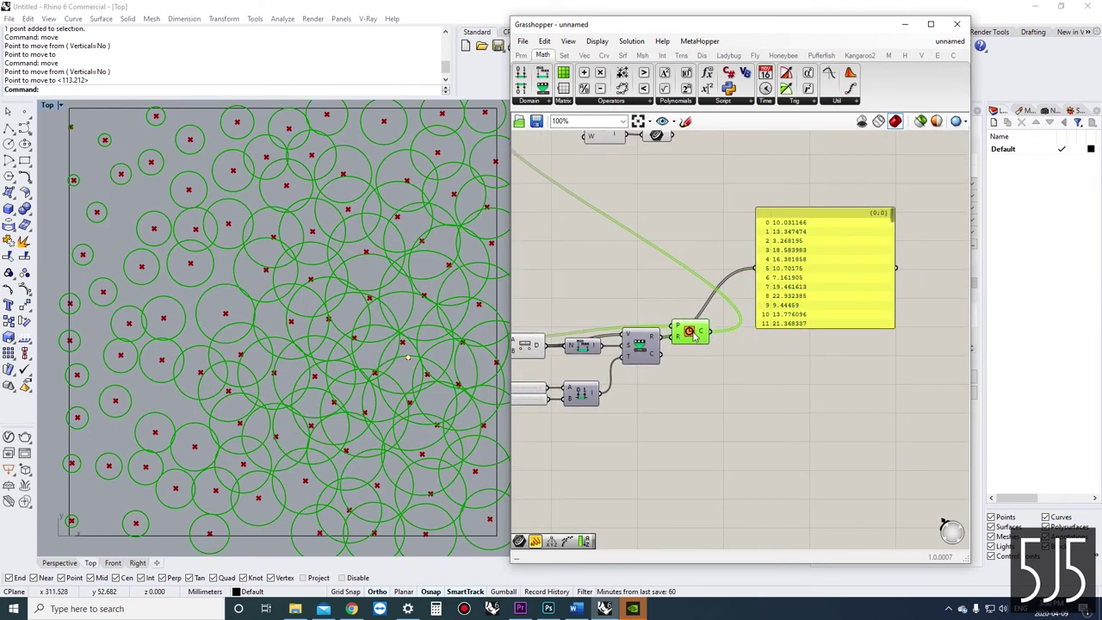
pyautogui.click(703, 381)
pyautogui.moveTo(810, 313); pyautogui.dragTo(815, 413)
# Review the completed definition from the reference point through Remap Numbers to Circle, along with the earlier example groups above it.
pyautogui.moveTo(611, 400); pyautogui.dragTo(778, 379, button='right')
pyautogui.scroll(1, 662, 376)
pyautogui.click(662, 377)
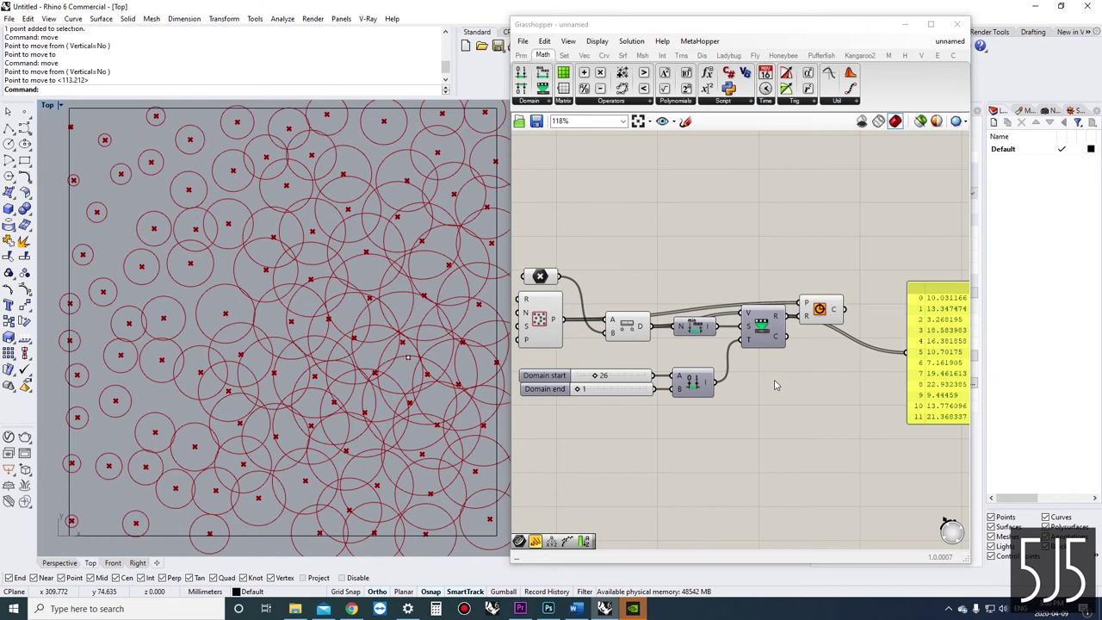
pyautogui.scroll(2, 788, 405)
pyautogui.moveTo(785, 426); pyautogui.dragTo(742, 398, button='right')
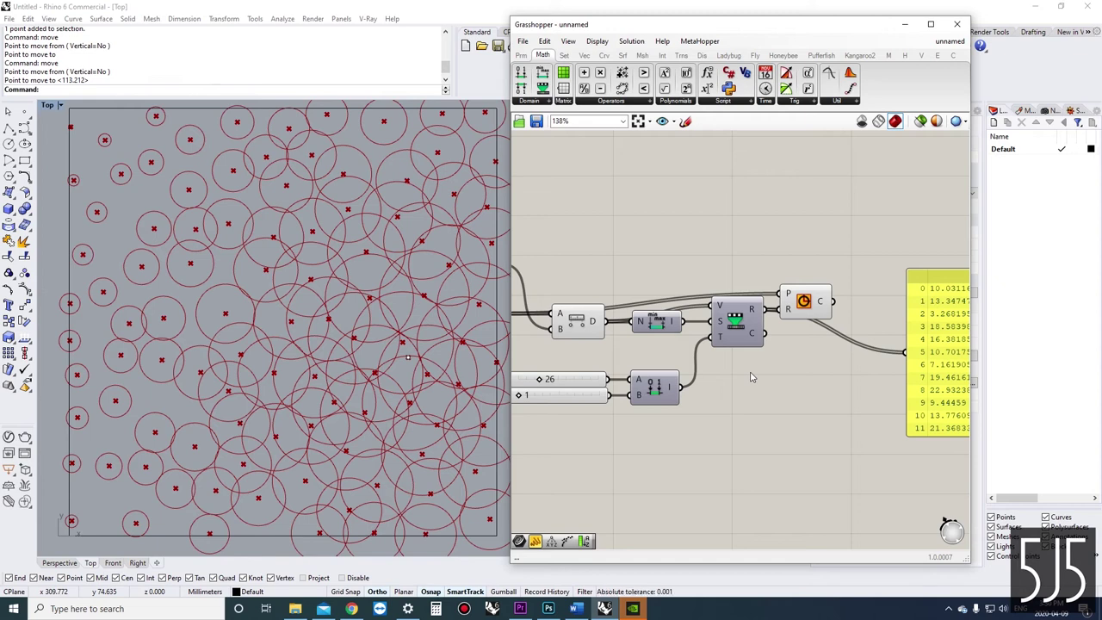
pyautogui.scroll(-5, 735, 420)
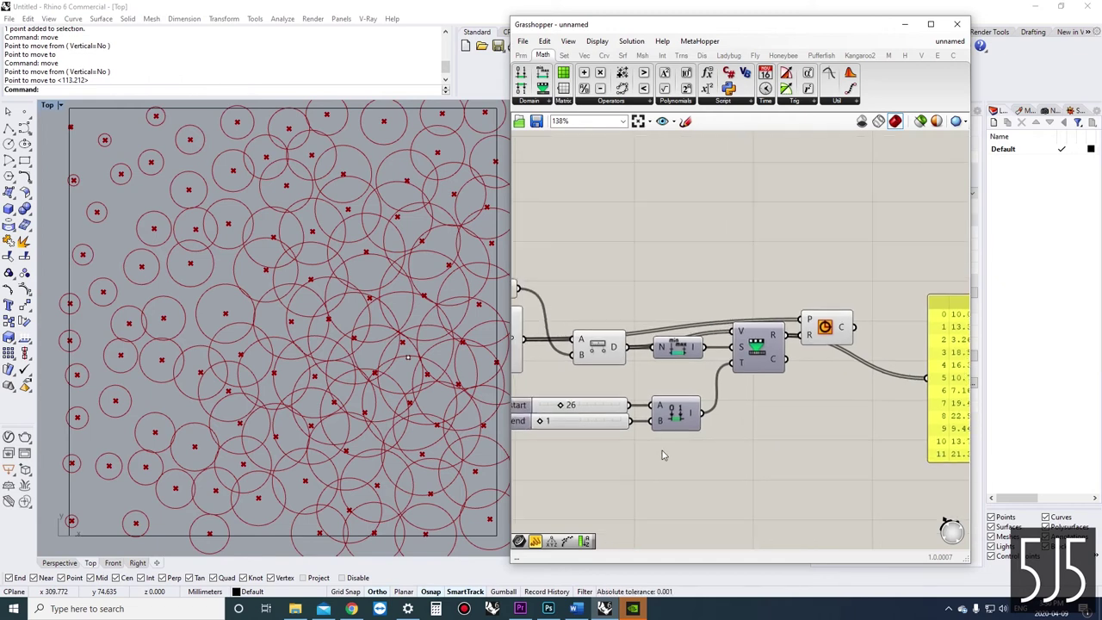
pyautogui.moveTo(658, 200); pyautogui.dragTo(654, 257, button='right')
pyautogui.scroll(7, 650, 250)
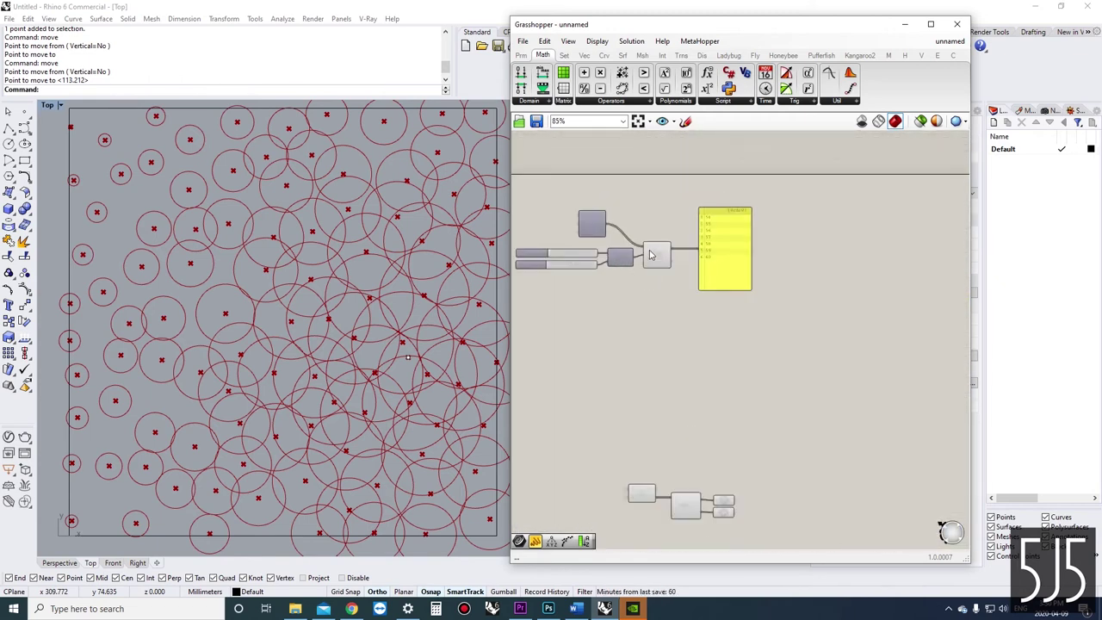
pyautogui.scroll(-6, 660, 366)
pyautogui.moveTo(693, 499); pyautogui.dragTo(696, 366, button='right')
pyautogui.scroll(-3, 696, 365)
pyautogui.scroll(5, 733, 396)
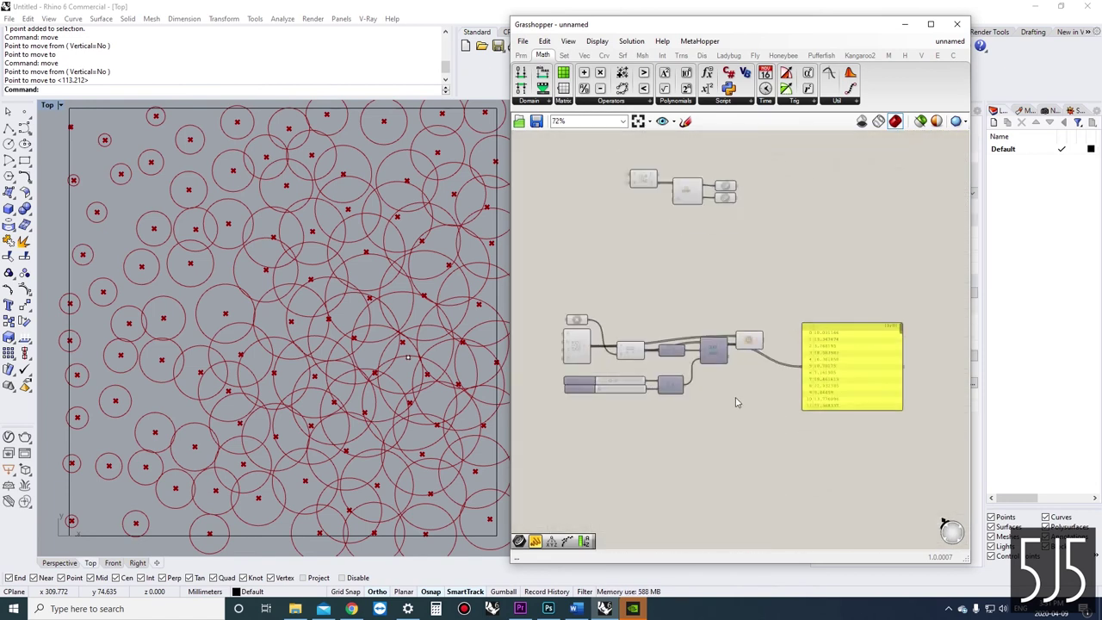
pyautogui.scroll(-5, 820, 395)
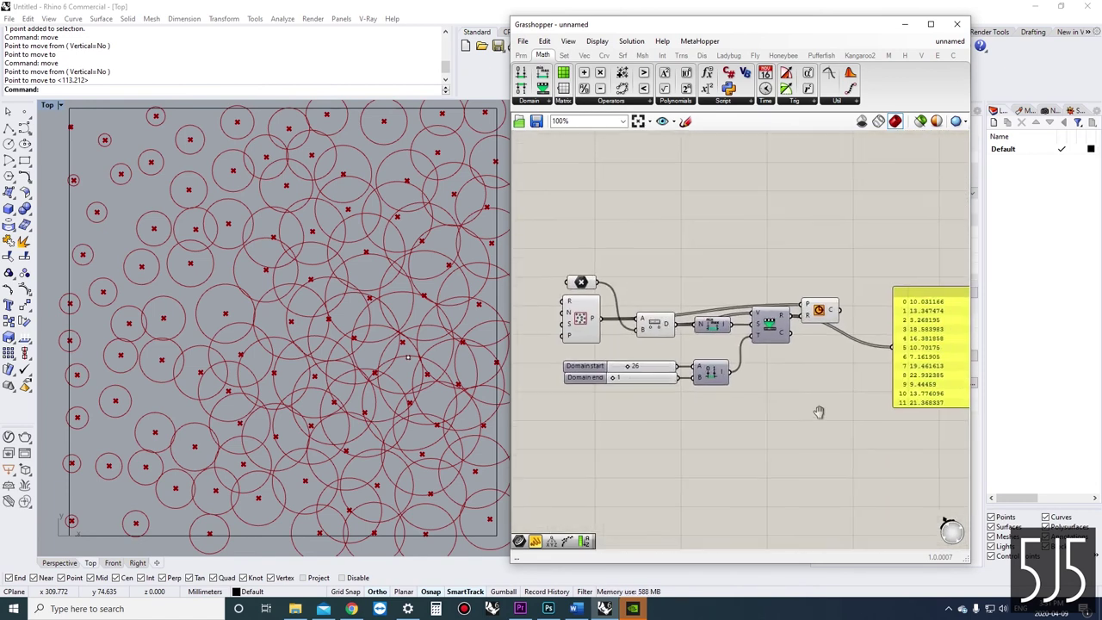
pyautogui.moveTo(835, 388); pyautogui.dragTo(639, 298)
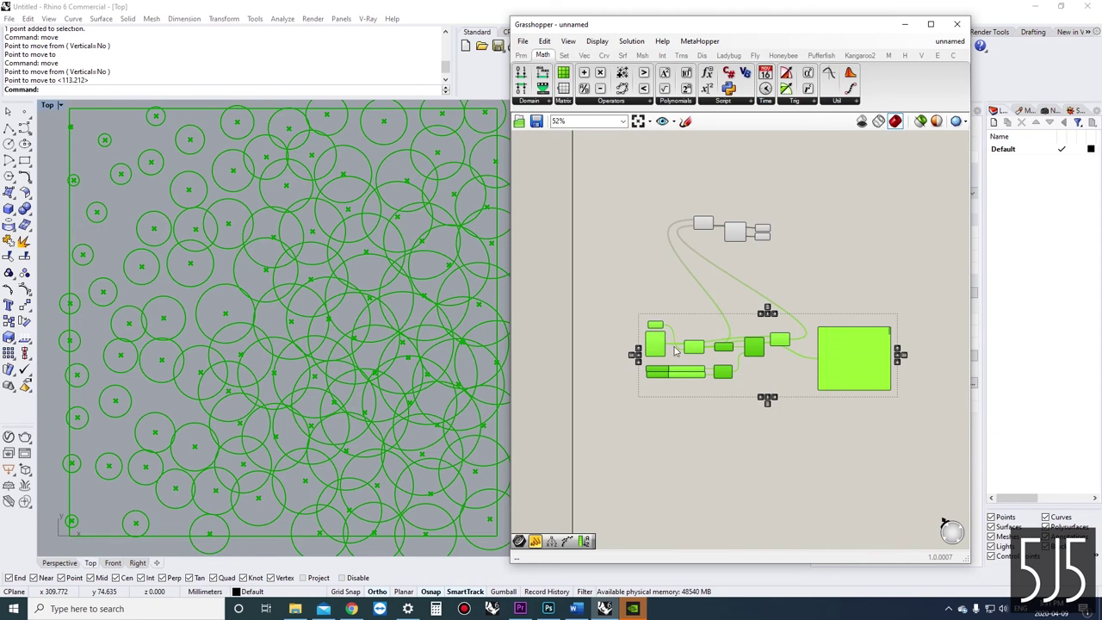
pyautogui.click(674, 417)
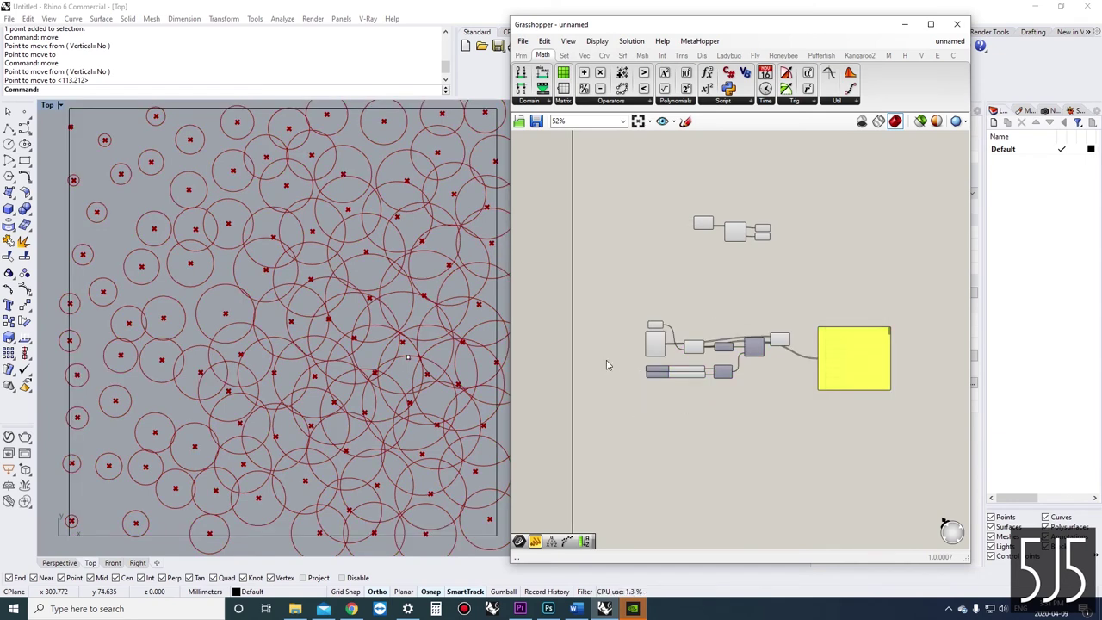
# Add a Curve parameter beside the Rectangle component and connect the Rectangle output to it.
pyautogui.scroll(3, 606, 357)
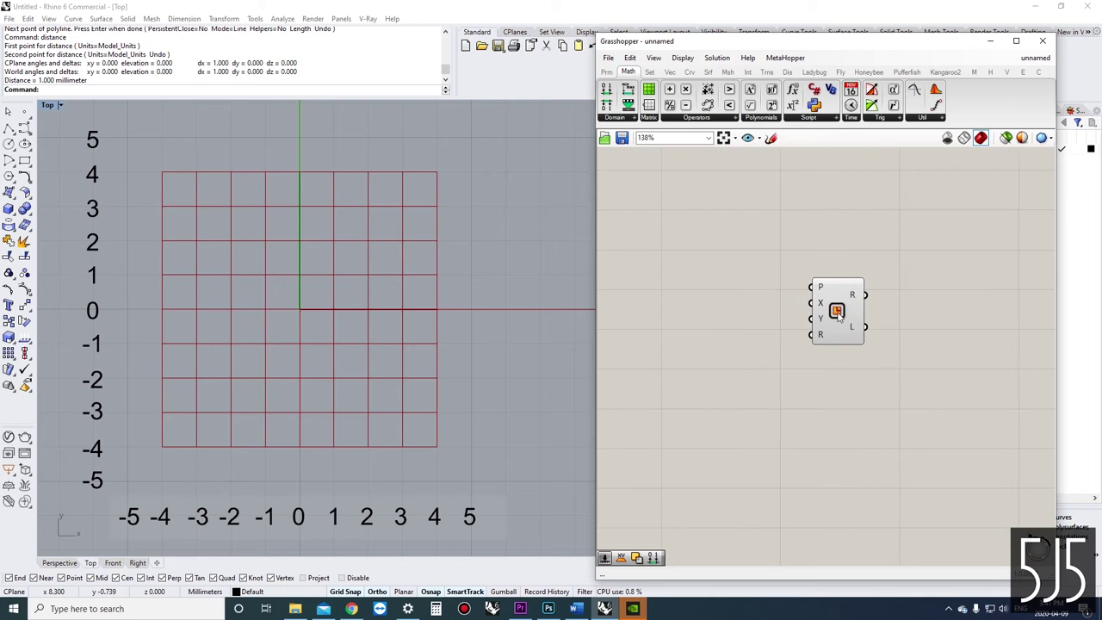
pyautogui.scroll(3, 835, 311)
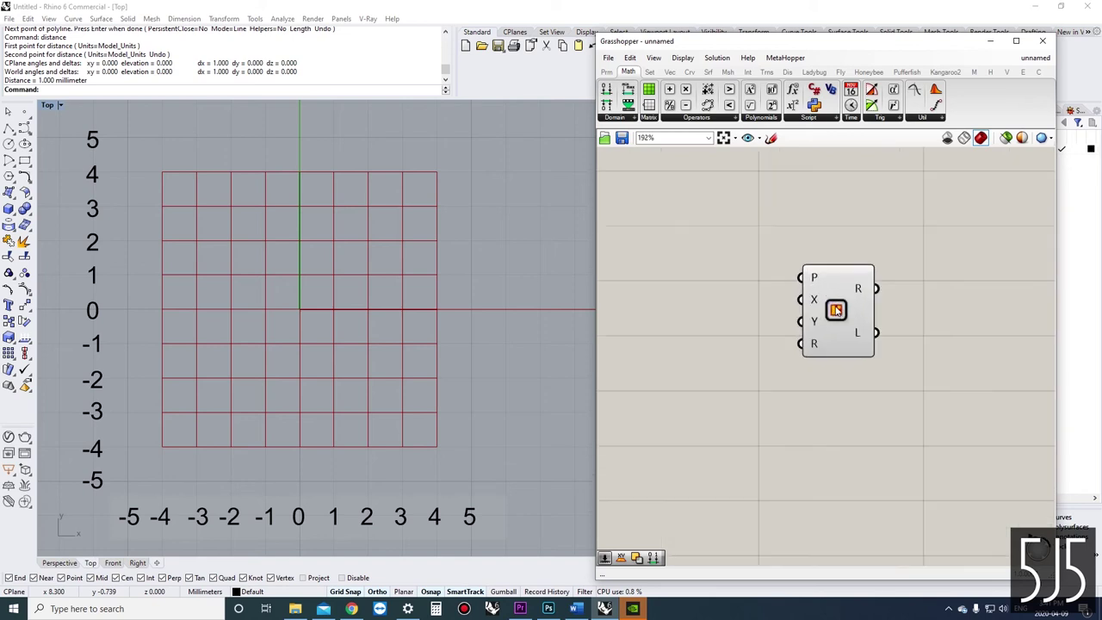
pyautogui.scroll(-2, 835, 312)
pyautogui.click(828, 326)
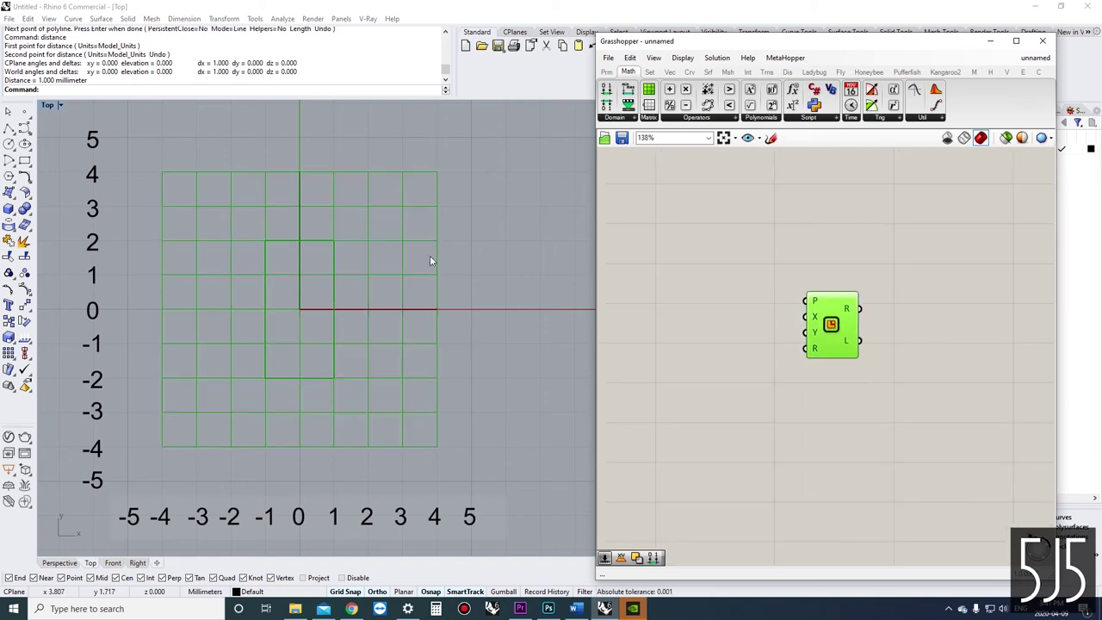
pyautogui.doubleClick(923, 284)
pyautogui.write('crv')
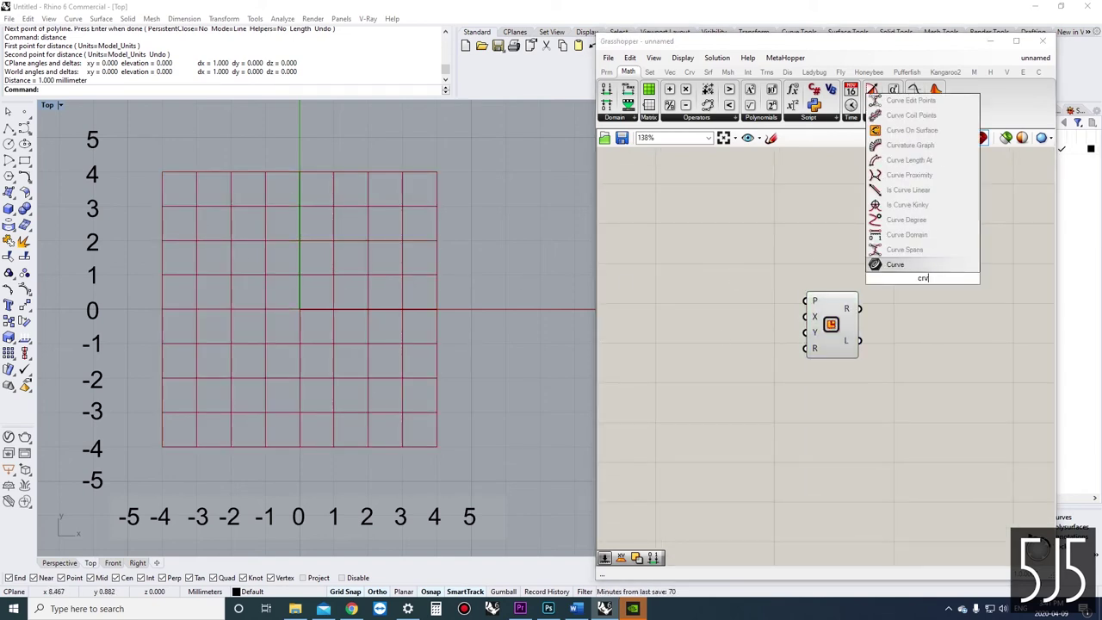
pyautogui.press('Return')
pyautogui.moveTo(859, 308); pyautogui.dragTo(900, 308)
# Turn off the Rectangle component's preview so only the Curve parameter displays the rectangle.
pyautogui.click(871, 295)
pyautogui.click(844, 308)
pyautogui.middleClick(855, 253)
pyautogui.click(886, 270)
pyautogui.click(875, 255)
pyautogui.click(830, 334)
pyautogui.click(901, 309)
pyautogui.click(905, 278)
pyautogui.moveTo(780, 291); pyautogui.dragTo(836, 287, button='right')
pyautogui.scroll(-1, 835, 287)
# Add a number slider with the value 100 and place it in front of the Rectangle's X and Y inputs.
pyautogui.moveTo(866, 299)
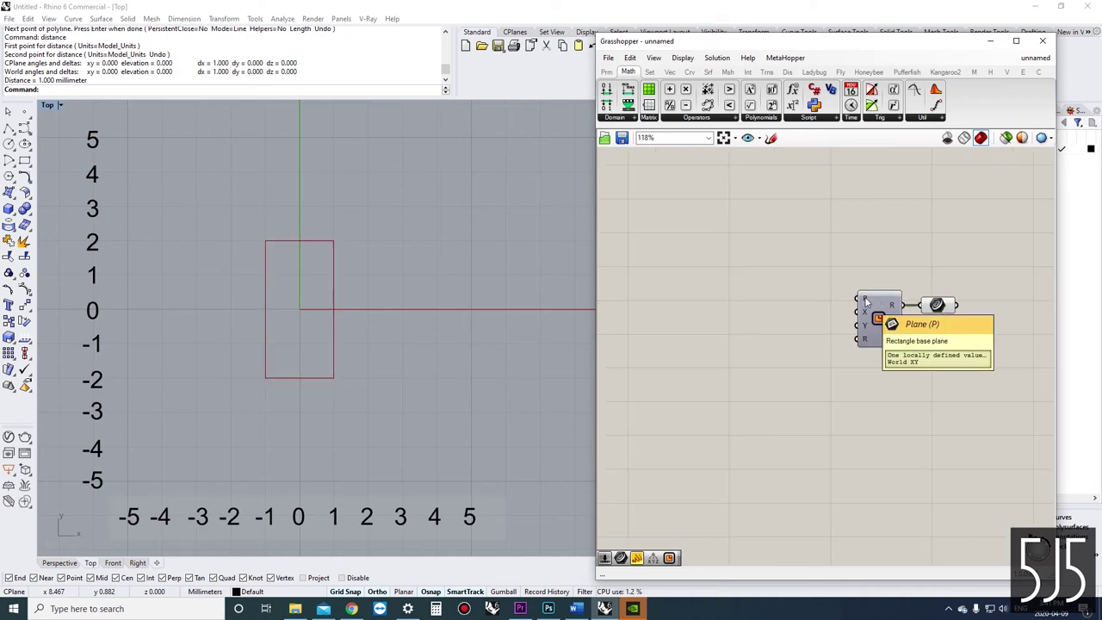
pyautogui.scroll(2, 866, 300)
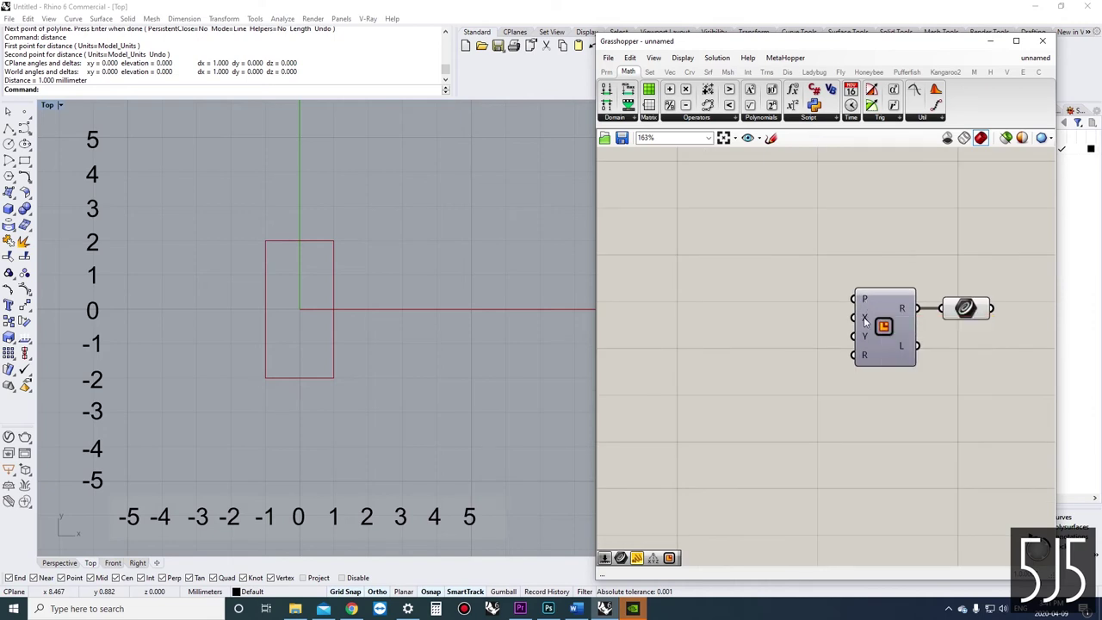
pyautogui.moveTo(865, 321)
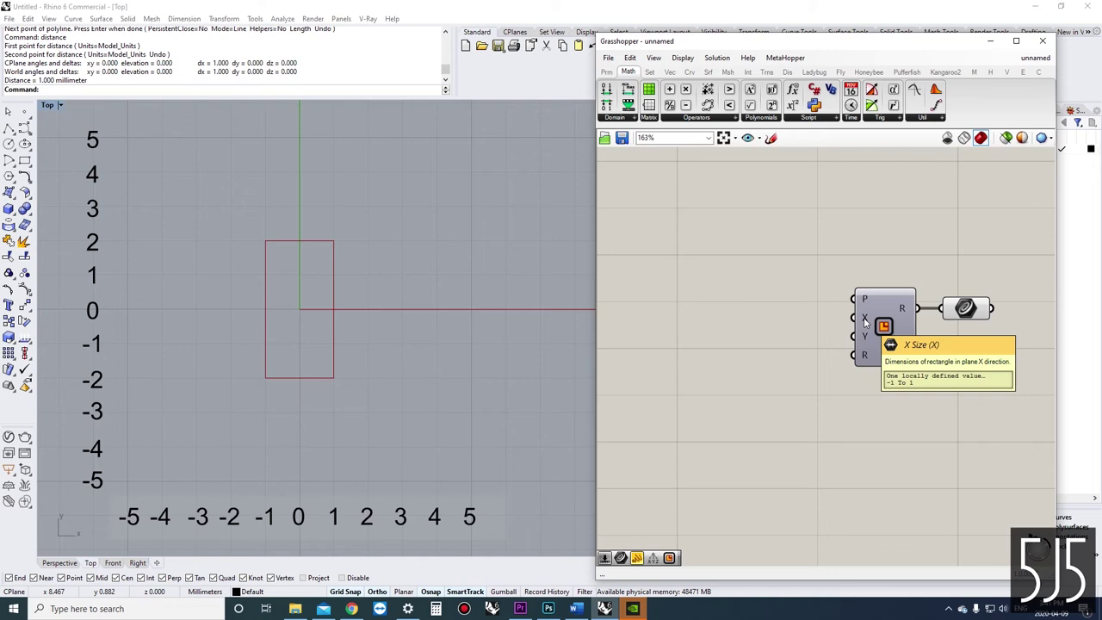
pyautogui.scroll(-1, 769, 310)
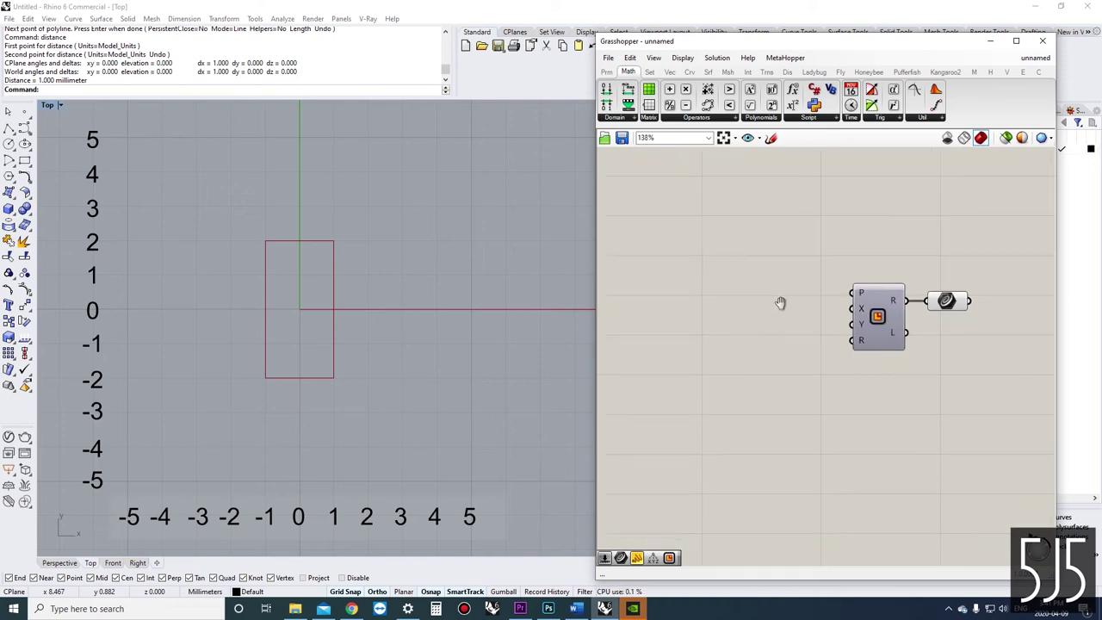
pyautogui.doubleClick(788, 299)
pyautogui.write('100')
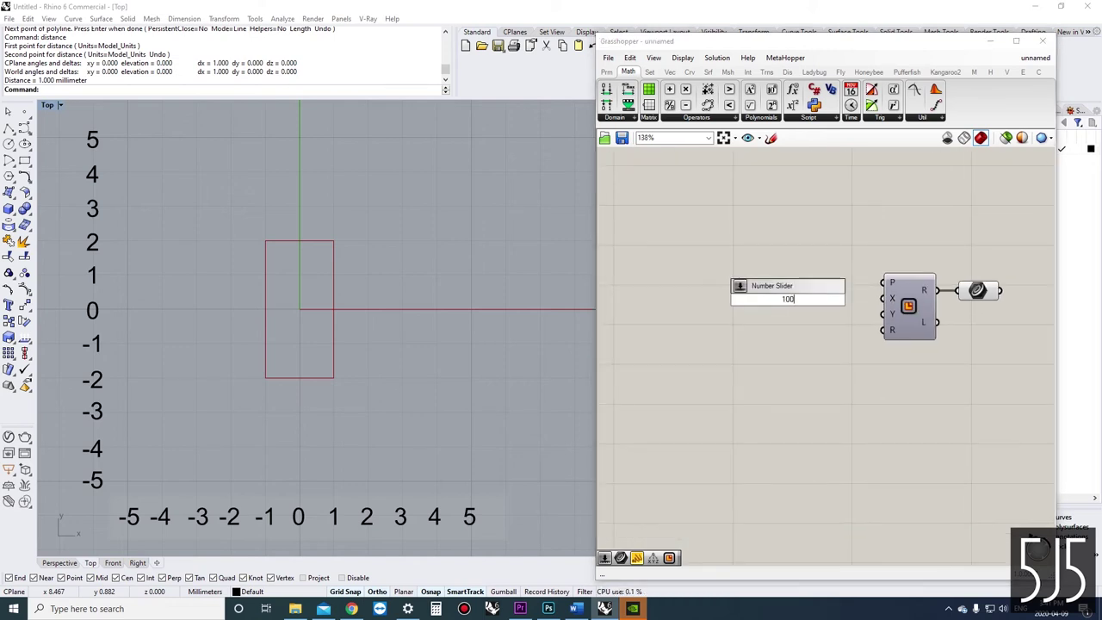
pyautogui.press('Return')
pyautogui.moveTo(737, 304); pyautogui.dragTo(707, 313)
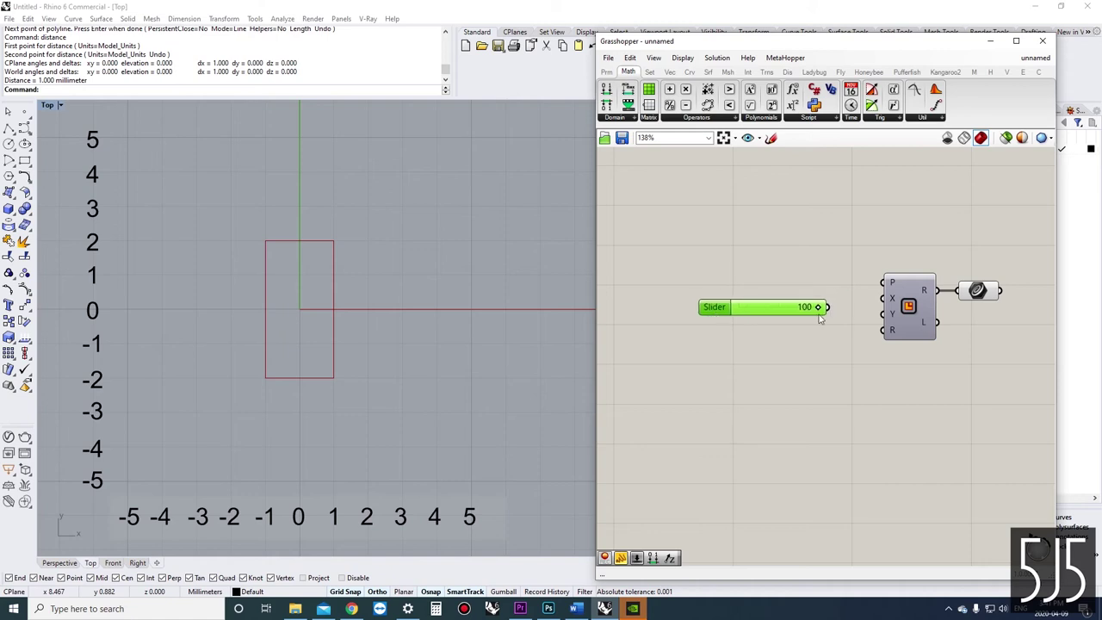
# Connect the slider to the Rectangle's X and Y sizes and set it to 5.
pyautogui.scroll(1, 816, 315)
pyautogui.moveTo(830, 306); pyautogui.dragTo(892, 315)
pyautogui.moveTo(785, 311); pyautogui.dragTo(818, 310)
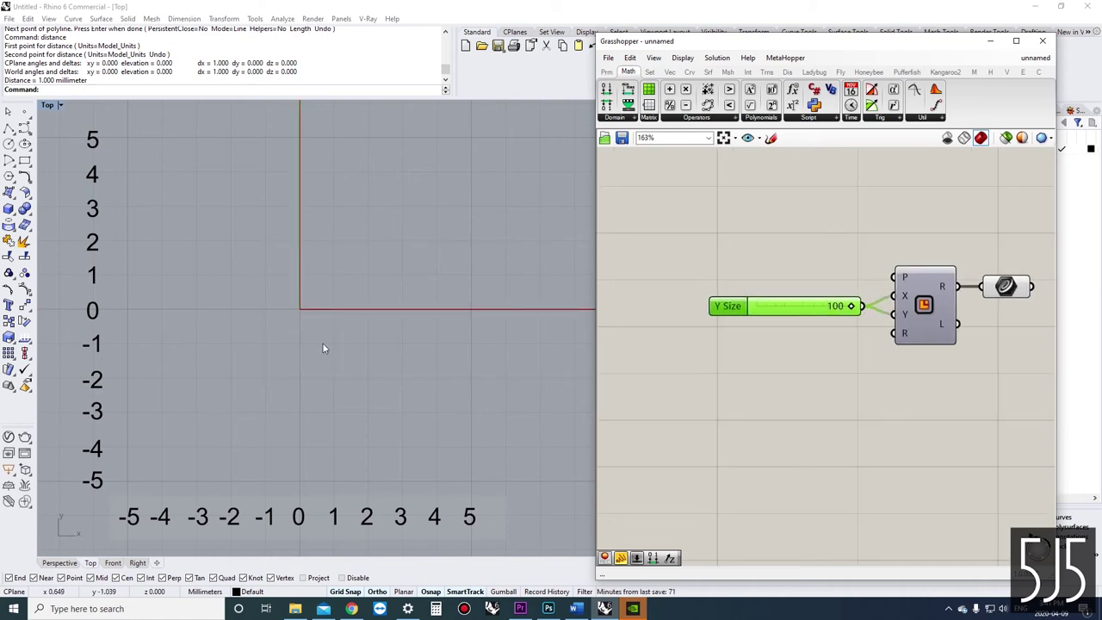
pyautogui.moveTo(850, 306); pyautogui.dragTo(764, 313)
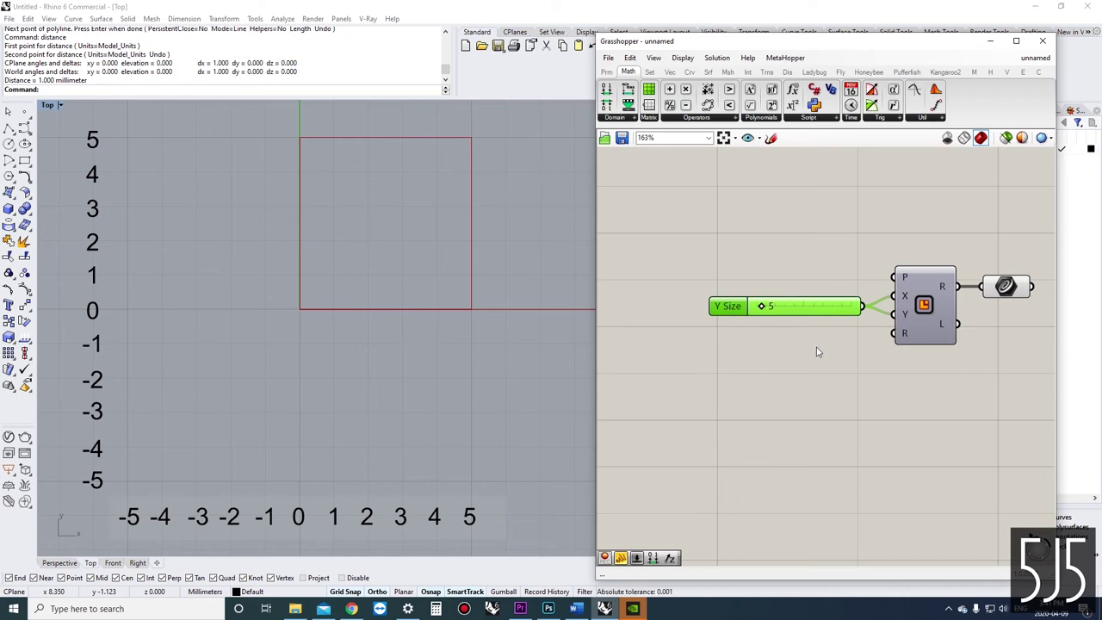
# Move the slider farther from the Rectangle component to make room for another component between them.
pyautogui.moveTo(825, 351); pyautogui.dragTo(805, 351, button='right')
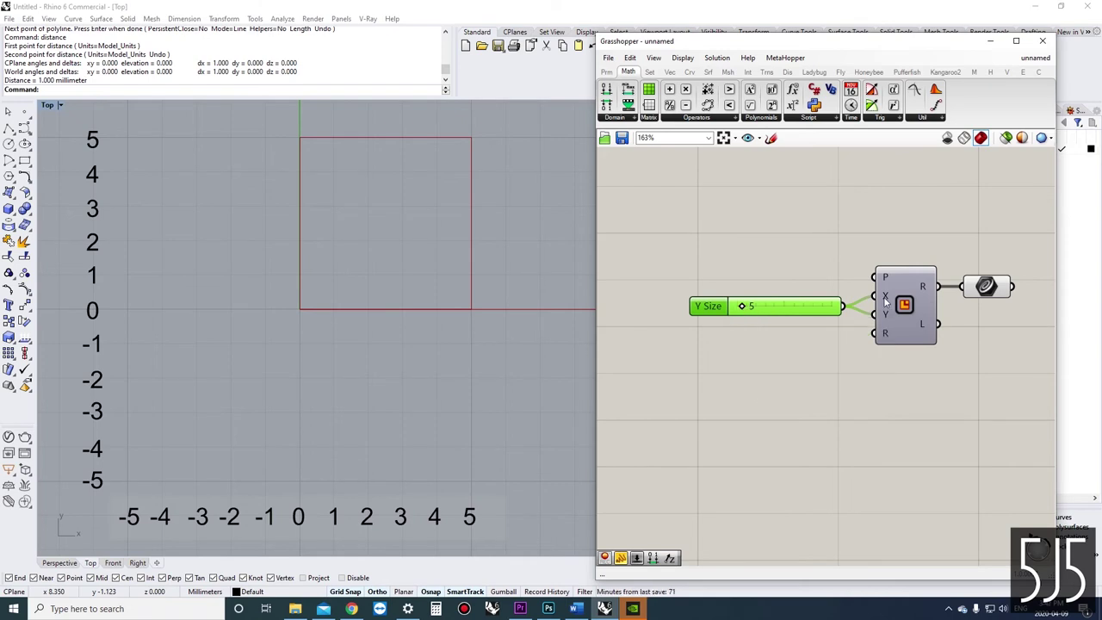
pyautogui.moveTo(885, 299)
pyautogui.moveTo(794, 261); pyautogui.dragTo(832, 263, button='right')
pyautogui.moveTo(825, 311); pyautogui.dragTo(683, 311)
pyautogui.moveTo(721, 331); pyautogui.dragTo(744, 338, button='right')
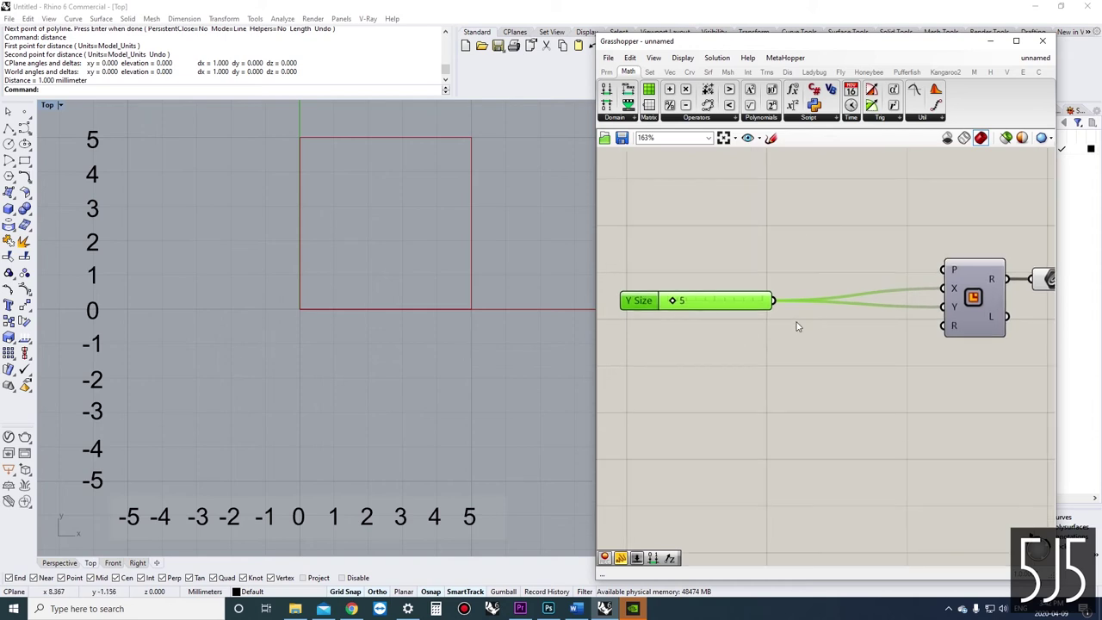
pyautogui.scroll(-1, 751, 312)
pyautogui.moveTo(752, 308); pyautogui.dragTo(712, 307)
# Add a Construct Domain component and place it between the slider and the Rectangle.
pyautogui.click(830, 330)
pyautogui.doubleClick(824, 265)
pyautogui.write('domain')
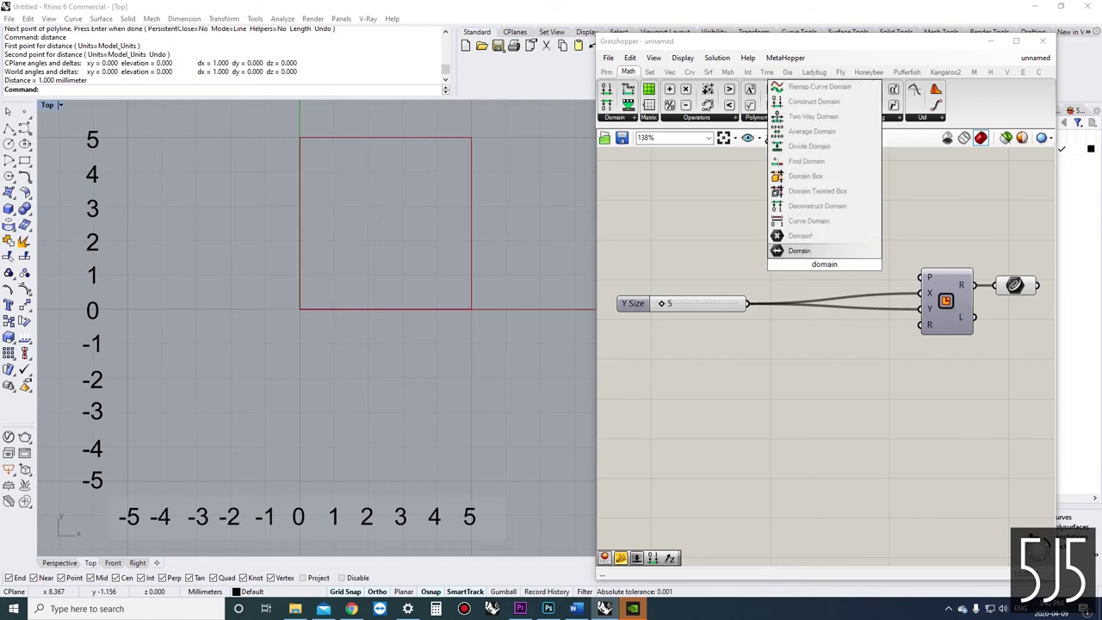
pyautogui.click(828, 102)
pyautogui.moveTo(822, 269); pyautogui.dragTo(855, 304)
# Disconnect the slider from the Rectangle's size inputs and connect it to both A and B of Construct Domain.
pyautogui.keyDown('ctrl'); pyautogui.moveTo(747, 303); pyautogui.dragTo(919, 309); pyautogui.keyUp('ctrl')
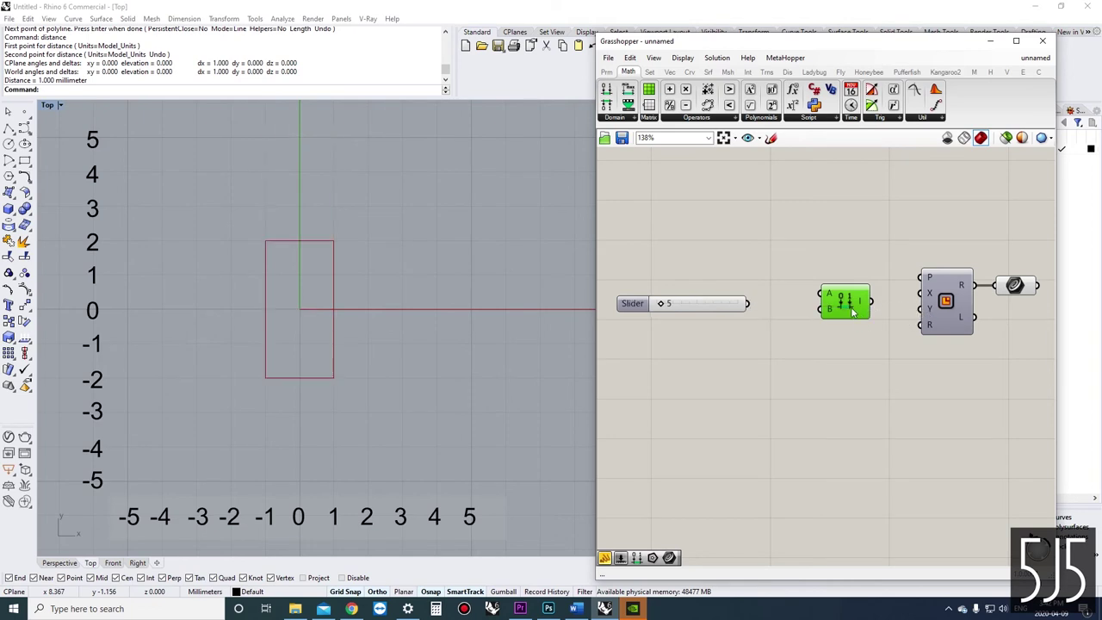
pyautogui.scroll(1, 770, 307)
pyautogui.moveTo(749, 303); pyautogui.dragTo(821, 298)
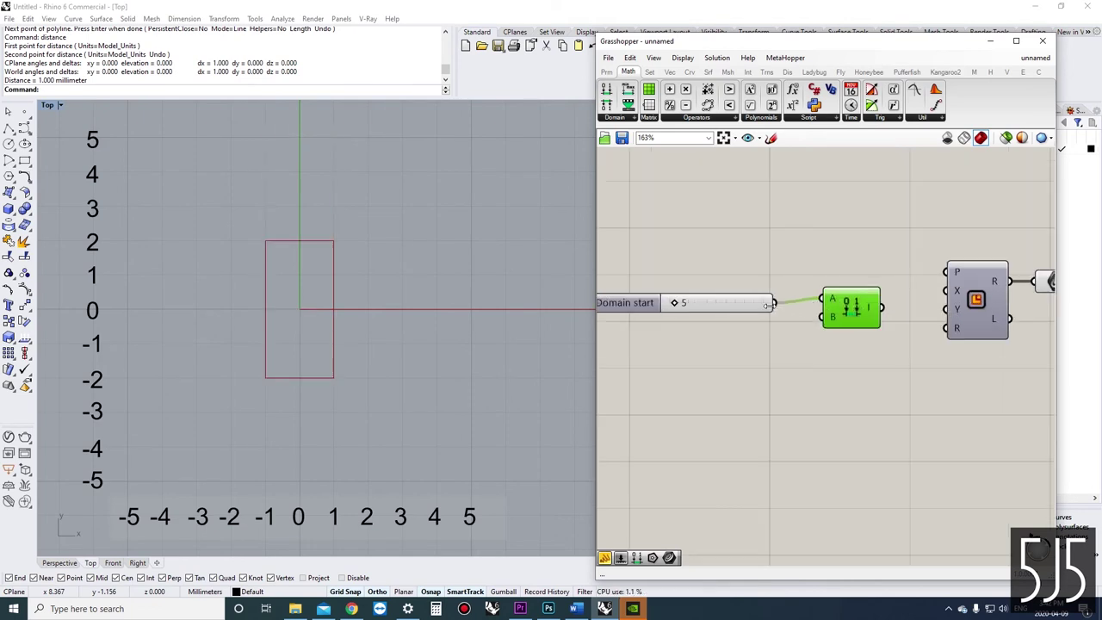
pyautogui.click(738, 303)
pyautogui.scroll(-2, 738, 303)
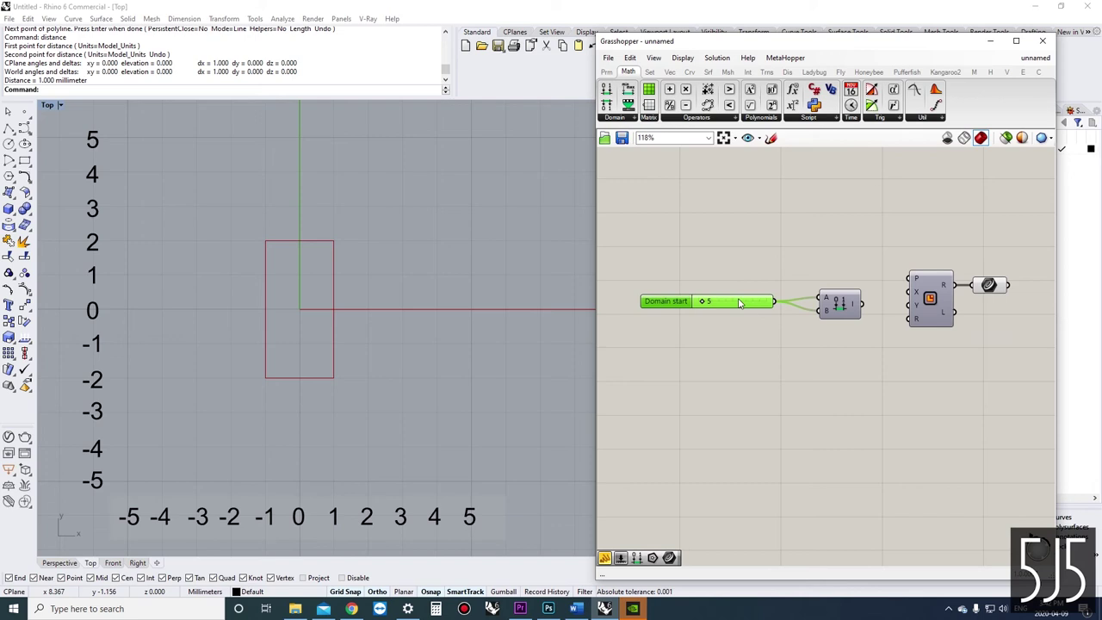
# Set the slider feeding Construct Domain to 10.
pyautogui.doubleClick(740, 305)
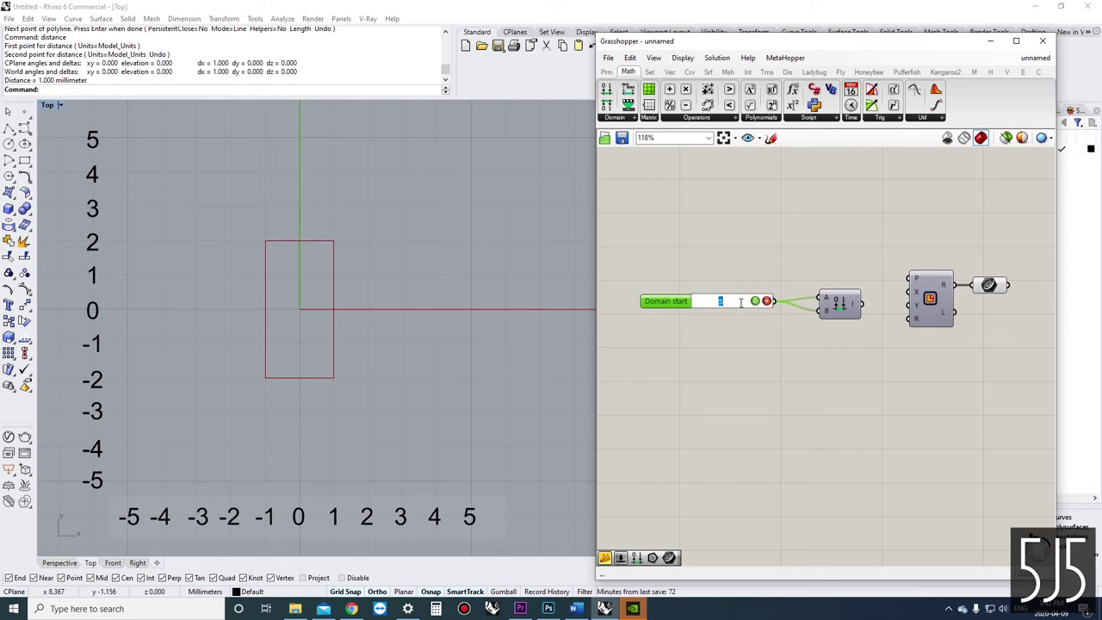
pyautogui.write('10')
pyautogui.click(755, 301)
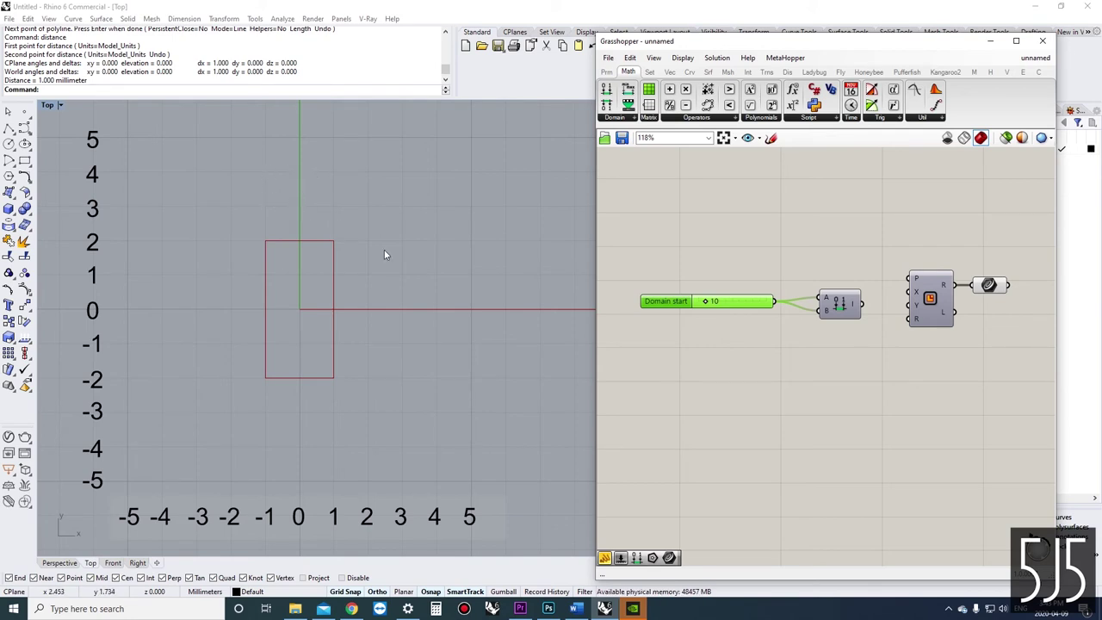
pyautogui.moveTo(739, 300); pyautogui.dragTo(734, 304)
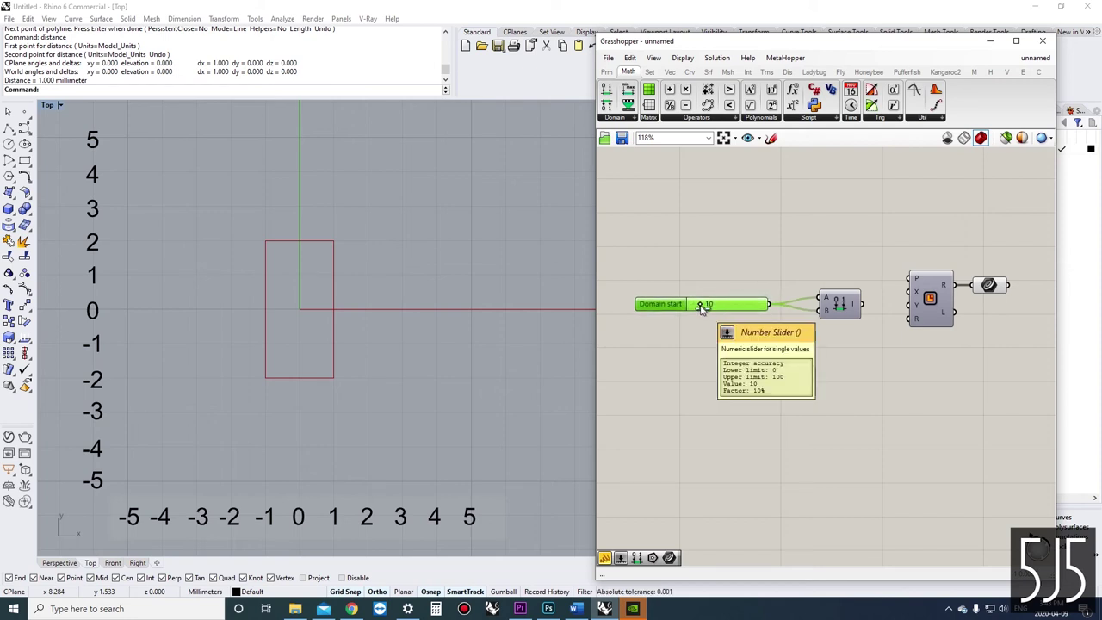
# Apply the expression -x/2 to the A input of Construct Domain.
pyautogui.scroll(2, 826, 299)
pyautogui.rightClick(826, 298)
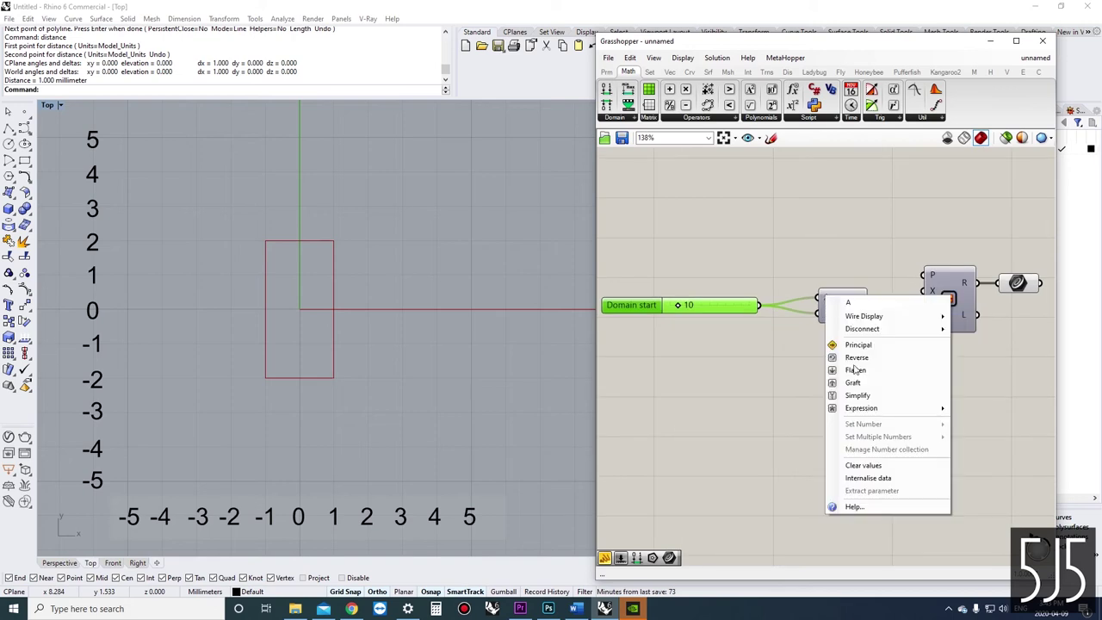
pyautogui.moveTo(895, 408)
pyautogui.click(992, 422)
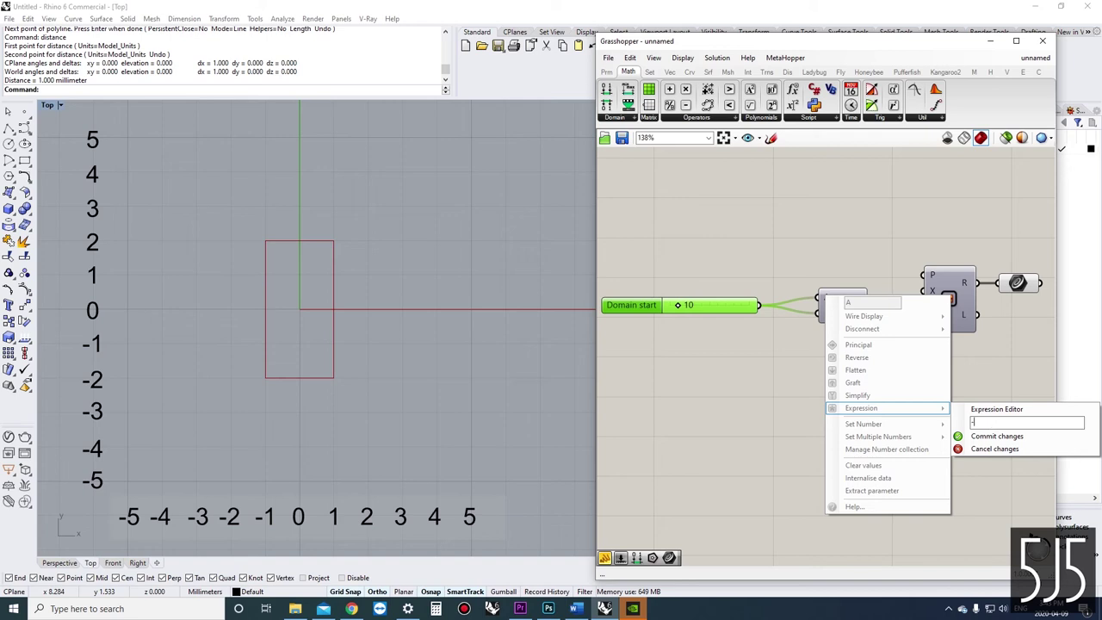
pyautogui.click(997, 436)
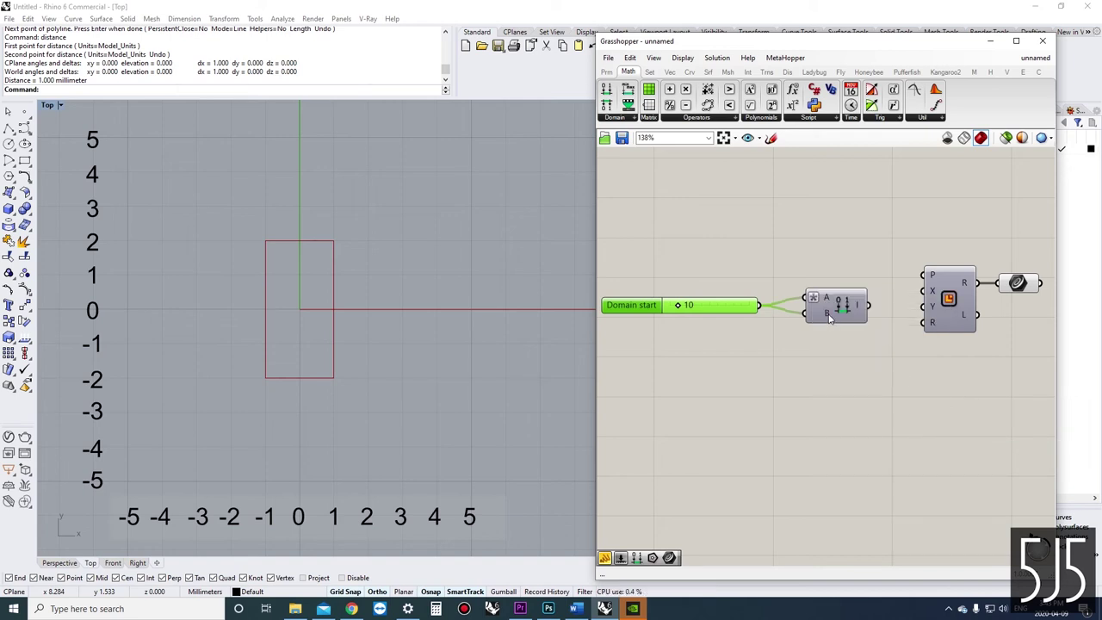
# Apply the expression x/2 to the B input of Construct Domain.
pyautogui.rightClick(829, 317)
pyautogui.moveTo(912, 430)
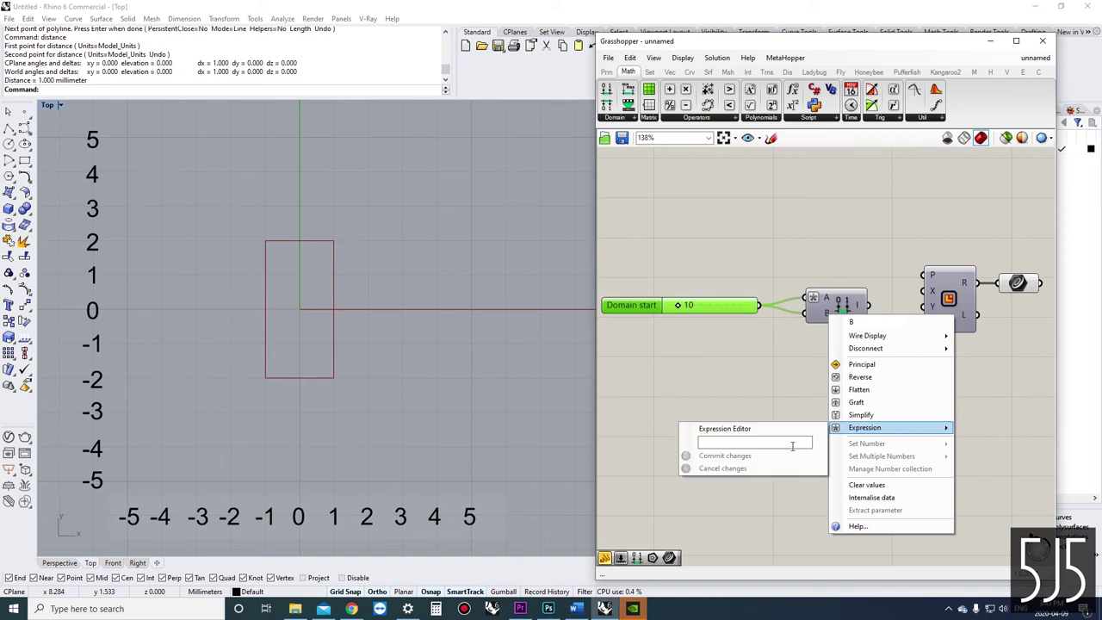
pyautogui.click(792, 444)
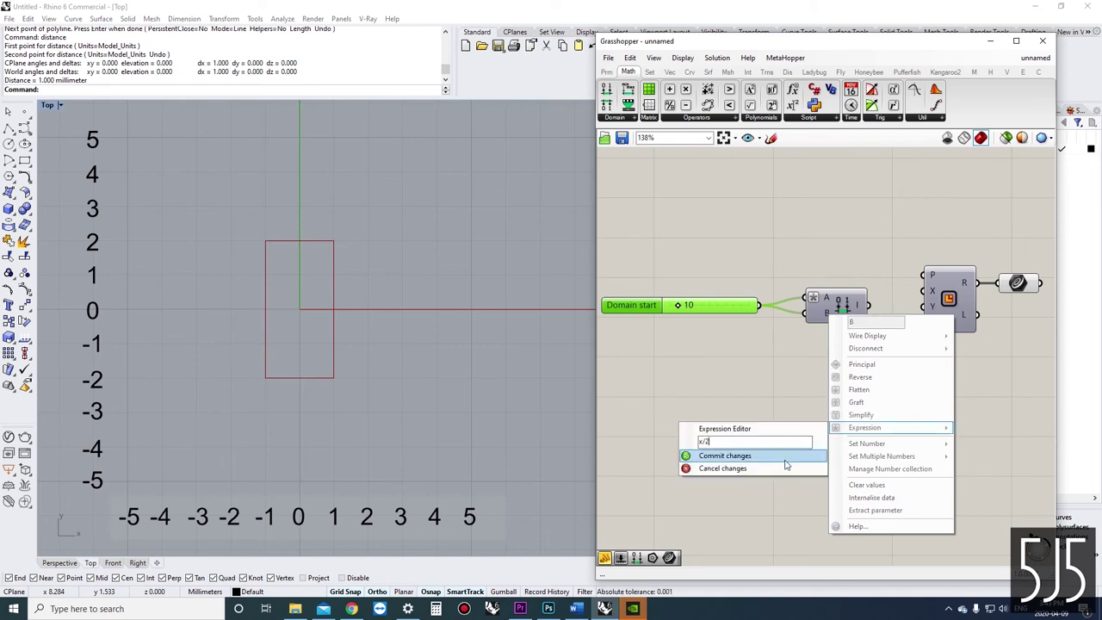
pyautogui.click(715, 455)
# Connect the constructed domain to the Rectangle's X and Y sizes, and move the slider and Construct Domain closer to the Rectangle.
pyautogui.moveTo(870, 306); pyautogui.dragTo(922, 306)
pyautogui.click(815, 332)
pyautogui.moveTo(814, 332); pyautogui.dragTo(748, 297)
pyautogui.moveTo(837, 309); pyautogui.dragTo(872, 304)
pyautogui.click(866, 337)
pyautogui.moveTo(747, 301); pyautogui.dragTo(770, 301)
pyautogui.click(784, 328)
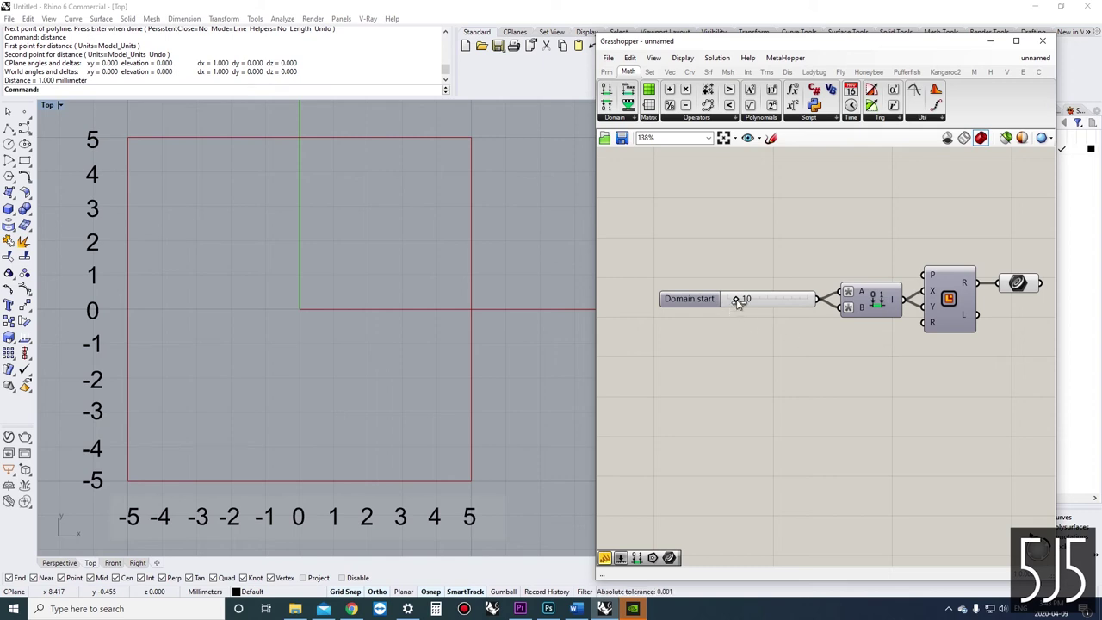
# Review the slider, the expressions on Construct Domain's A and B inputs, and the corners of the resulting square.
pyautogui.moveTo(736, 298)
pyautogui.mouseDown()
pyautogui.moveTo(674, 310)
pyautogui.moveTo(755, 310)
pyautogui.moveTo(736, 314)
pyautogui.mouseUp()
pyautogui.rightClick(862, 293)
pyautogui.moveTo(919, 405)
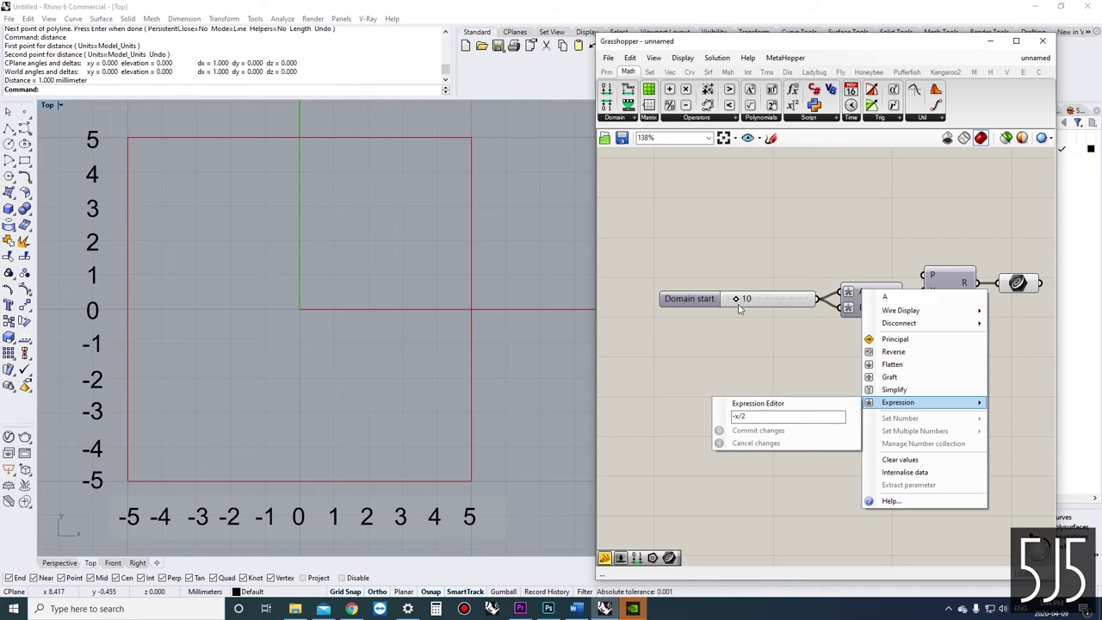
pyautogui.click(765, 374)
pyautogui.rightClick(862, 310)
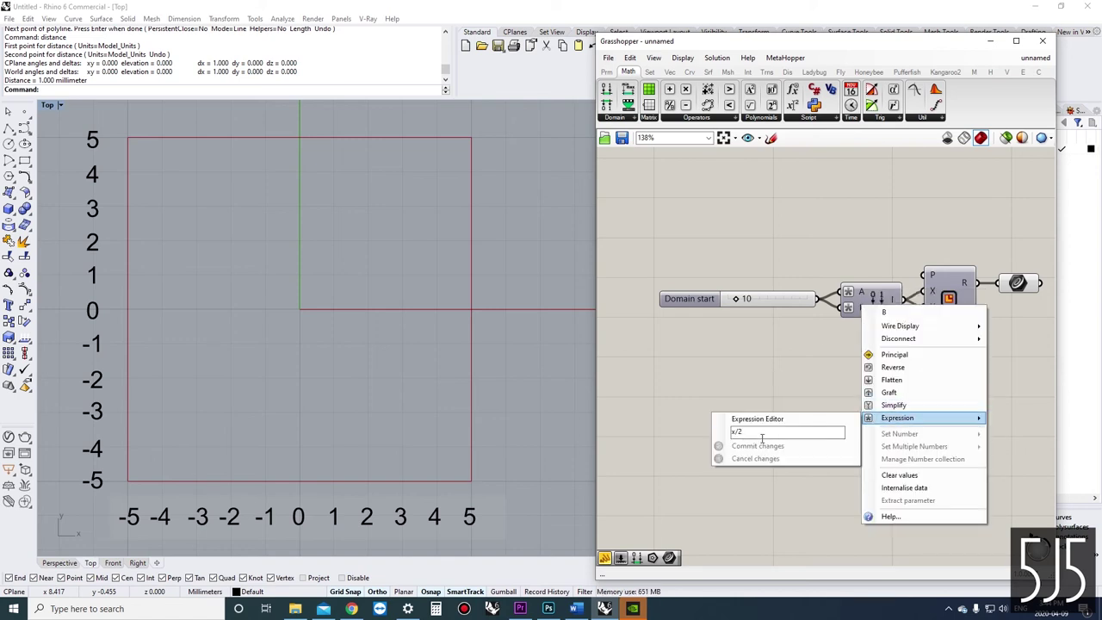
pyautogui.click(800, 370)
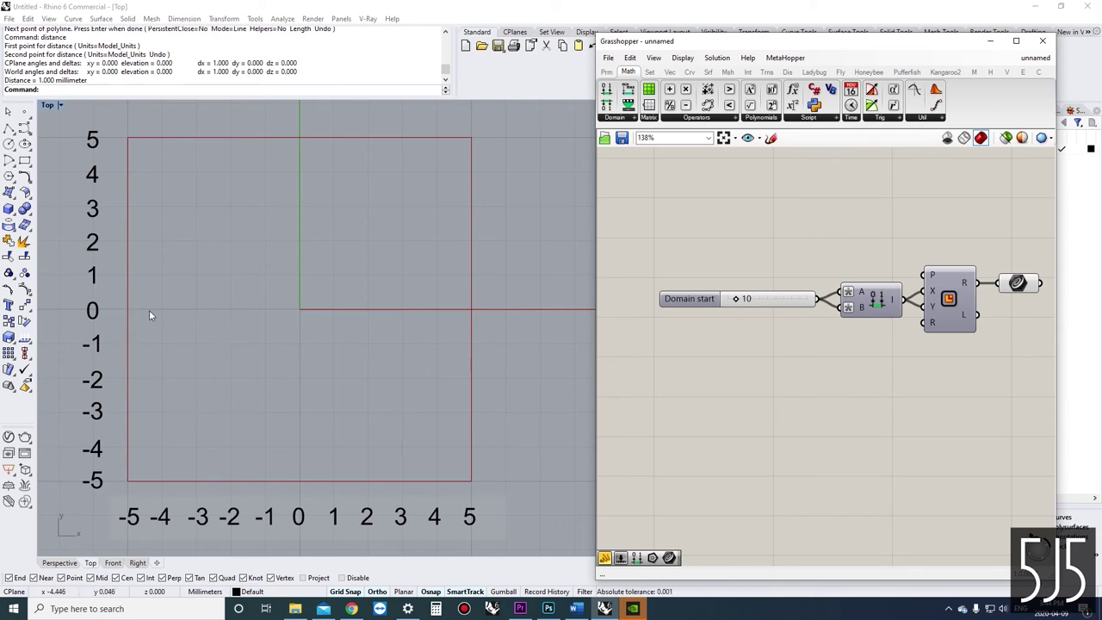
pyautogui.click(129, 487)
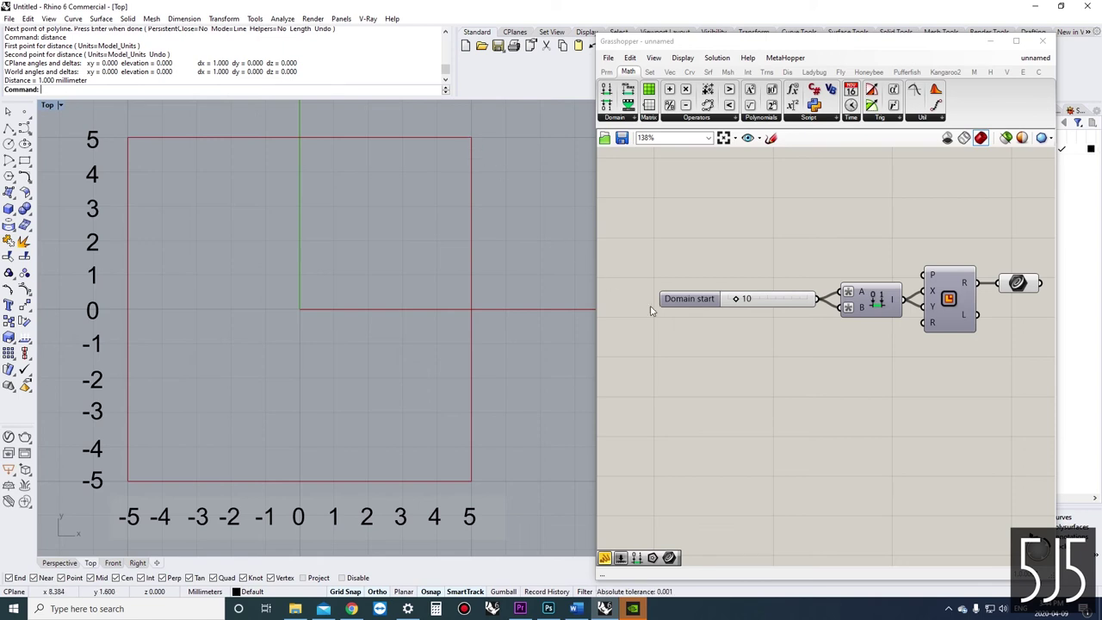
pyautogui.moveTo(864, 295)
# Shift the domain slider slightly away from the Construct Domain component.
pyautogui.moveTo(819, 344)
pyautogui.mouseDown(button='right')
pyautogui.moveTo(804, 339)
pyautogui.moveTo(810, 332)
pyautogui.mouseUp(button='right')
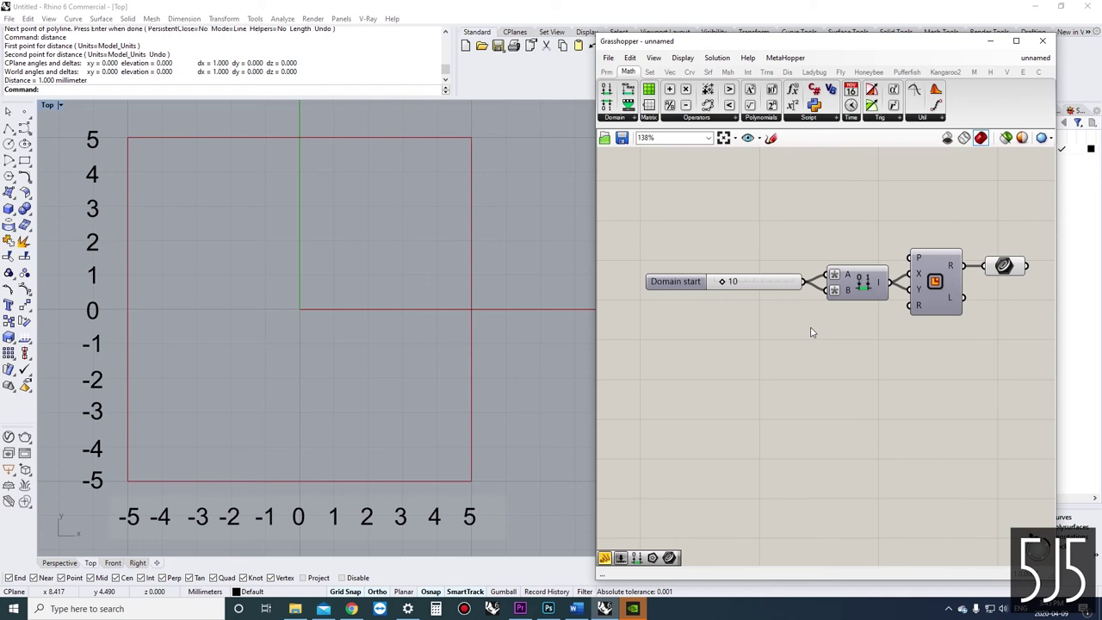
pyautogui.moveTo(815, 319); pyautogui.dragTo(816, 338, button='right')
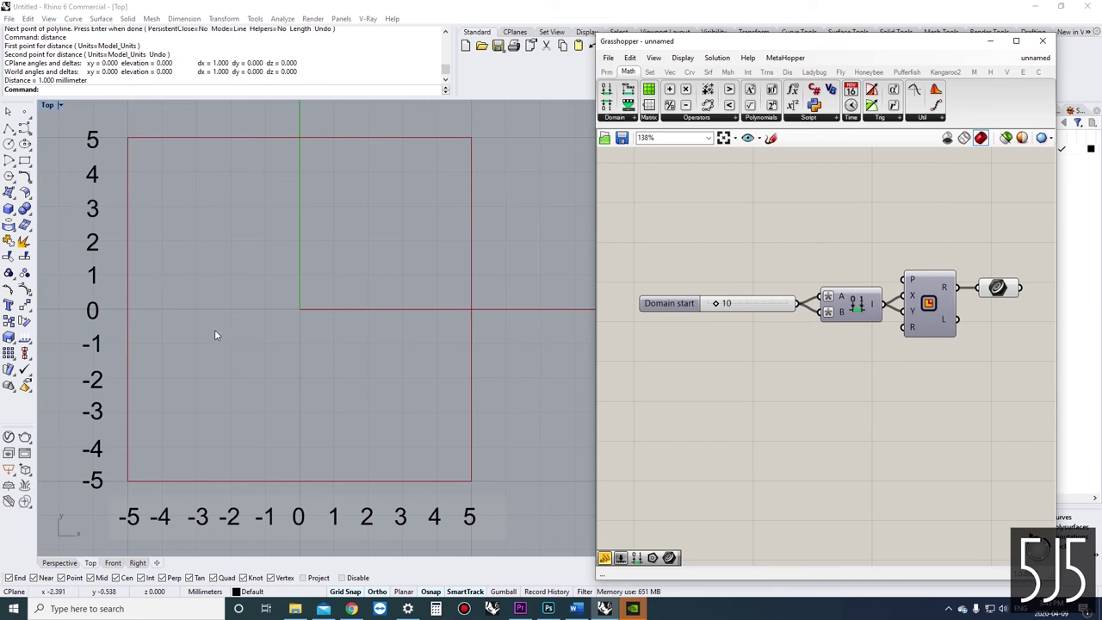
pyautogui.moveTo(843, 340); pyautogui.dragTo(875, 339, button='right')
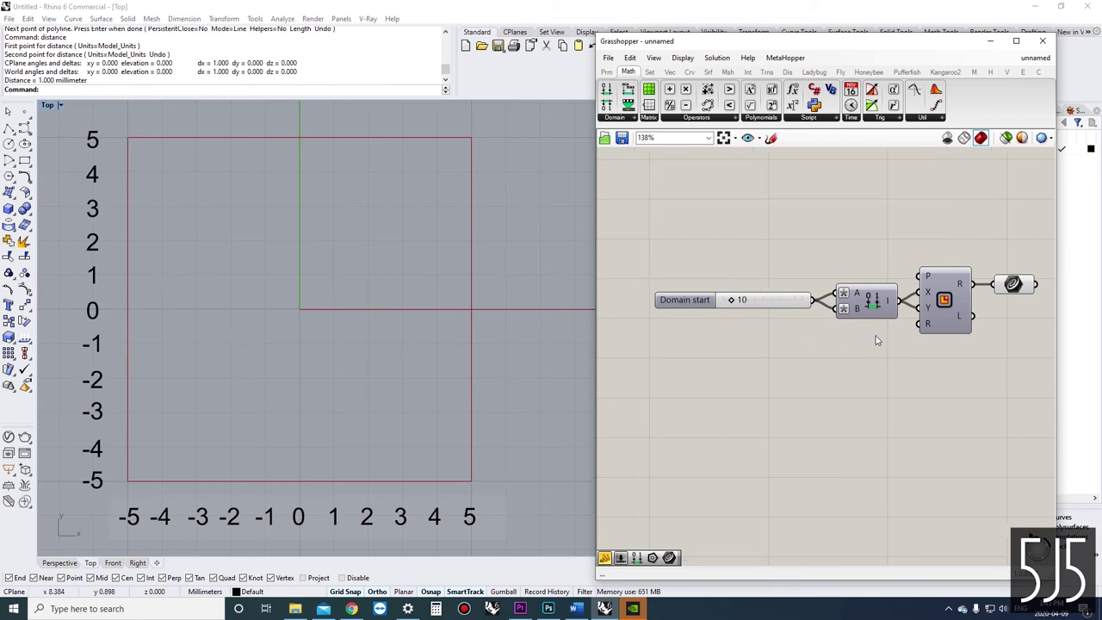
pyautogui.moveTo(769, 307); pyautogui.dragTo(758, 315)
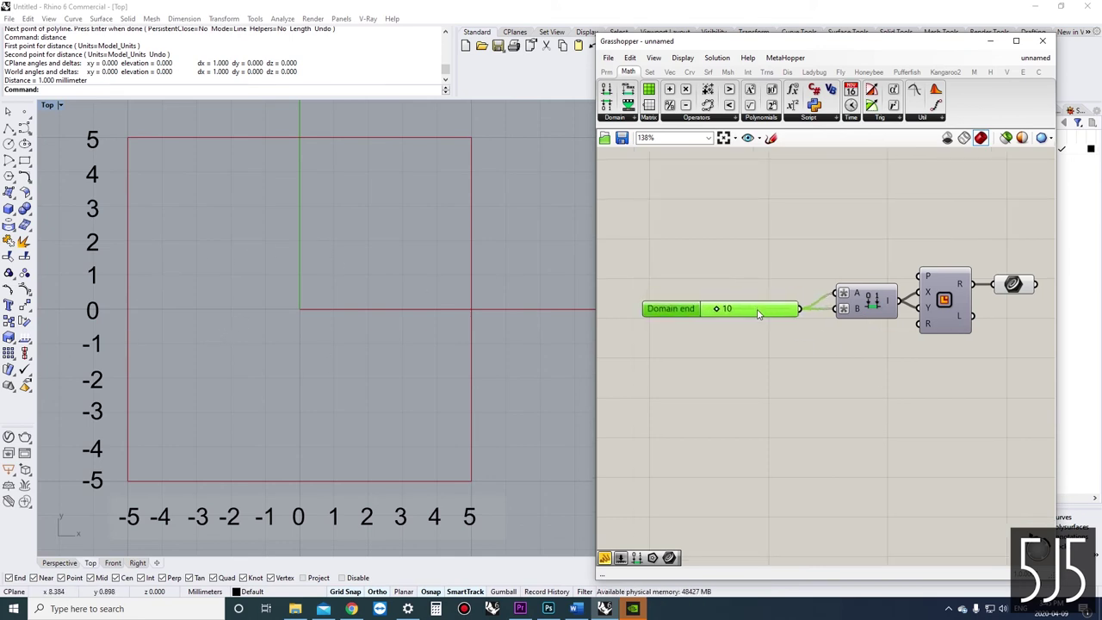
# Duplicate the Construct Domain that has expressions below the original, with the domain slider moved further away from both.
pyautogui.moveTo(873, 302); pyautogui.dragTo(867, 310)
pyautogui.moveTo(749, 314); pyautogui.dragTo(748, 305)
pyautogui.moveTo(866, 310); pyautogui.dragTo(861, 302)
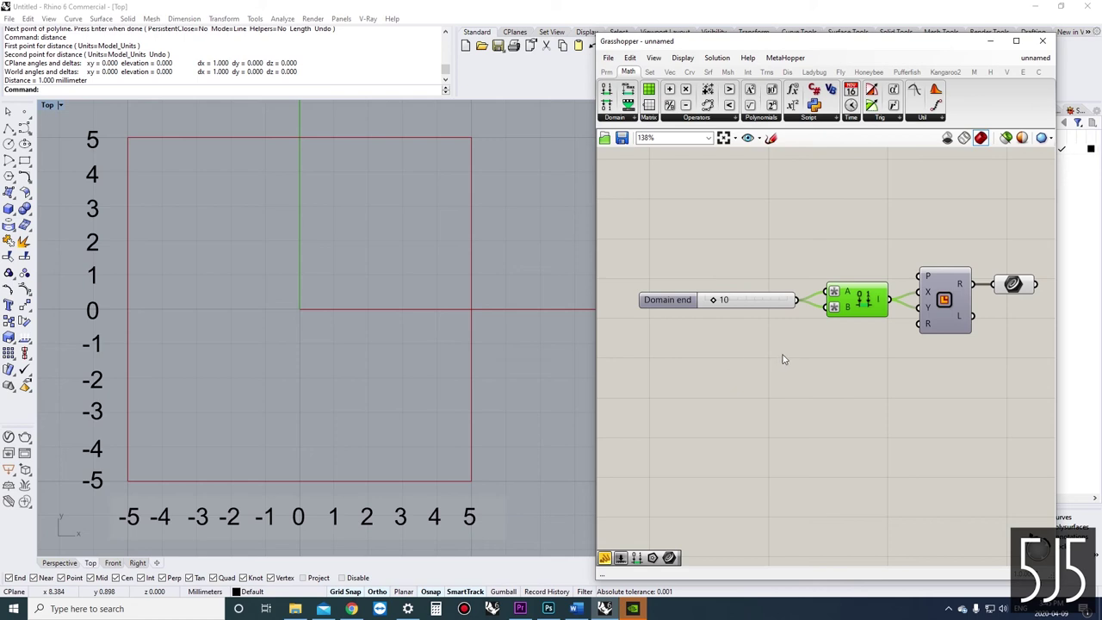
pyautogui.moveTo(858, 344); pyautogui.dragTo(848, 342, button='right')
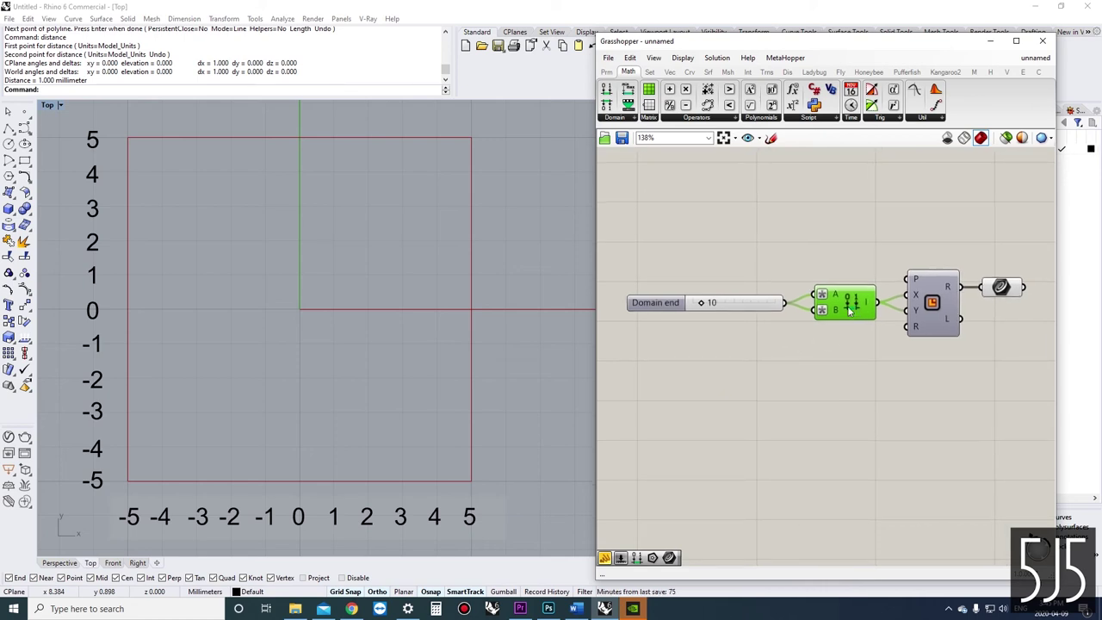
pyautogui.keyDown('alt'); pyautogui.moveTo(847, 312); pyautogui.dragTo(846, 351); pyautogui.keyUp('alt')
pyautogui.moveTo(768, 308); pyautogui.dragTo(736, 323)
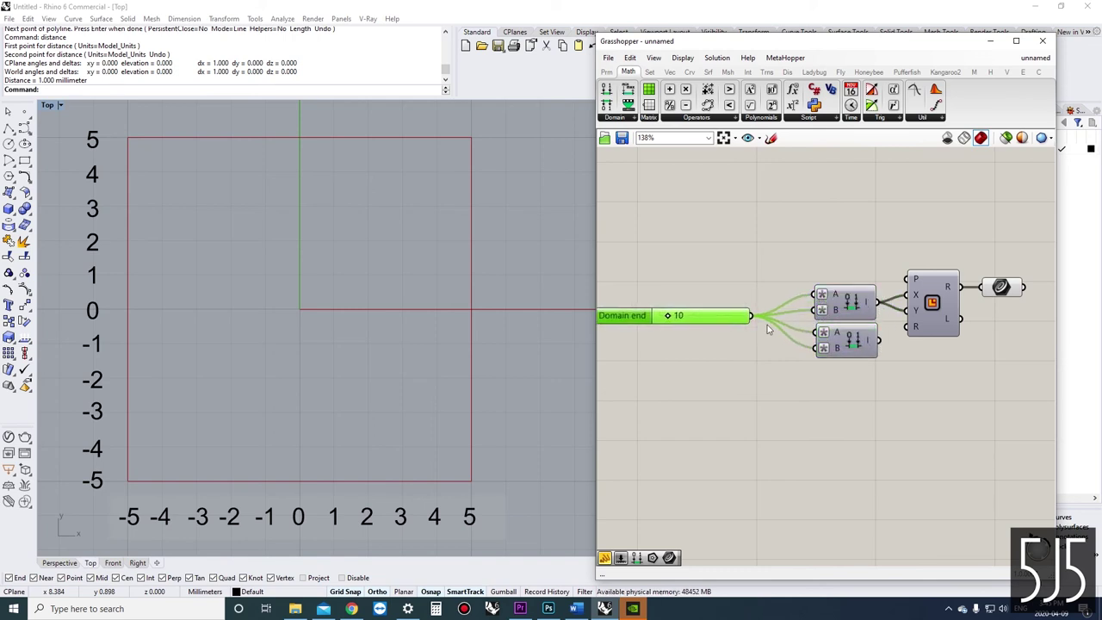
# Delete both Construct Domain components with expressions and add a fresh Construct Domain to the canvas.
pyautogui.moveTo(860, 371); pyautogui.dragTo(756, 273)
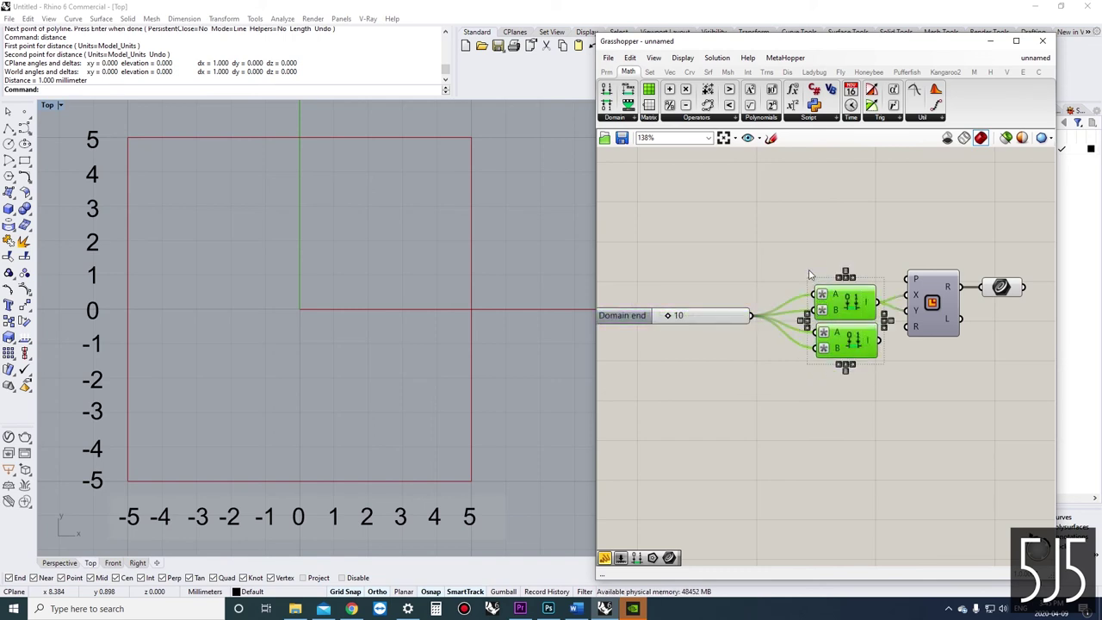
pyautogui.press('Delete')
pyautogui.doubleClick(849, 331)
pyautogui.write('con')
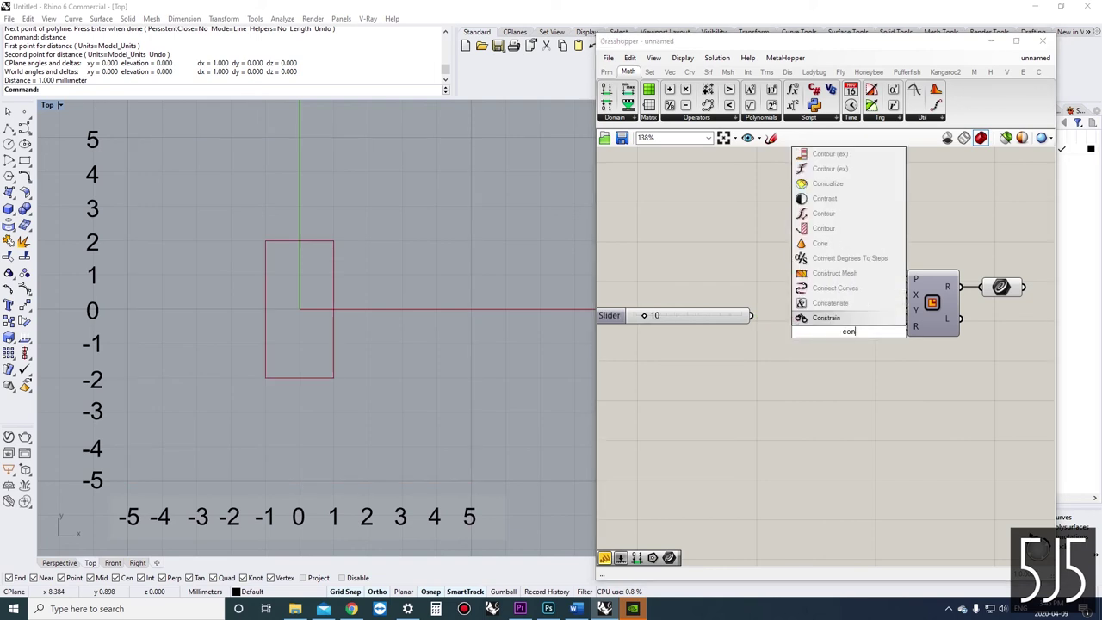
pyautogui.write('struct')
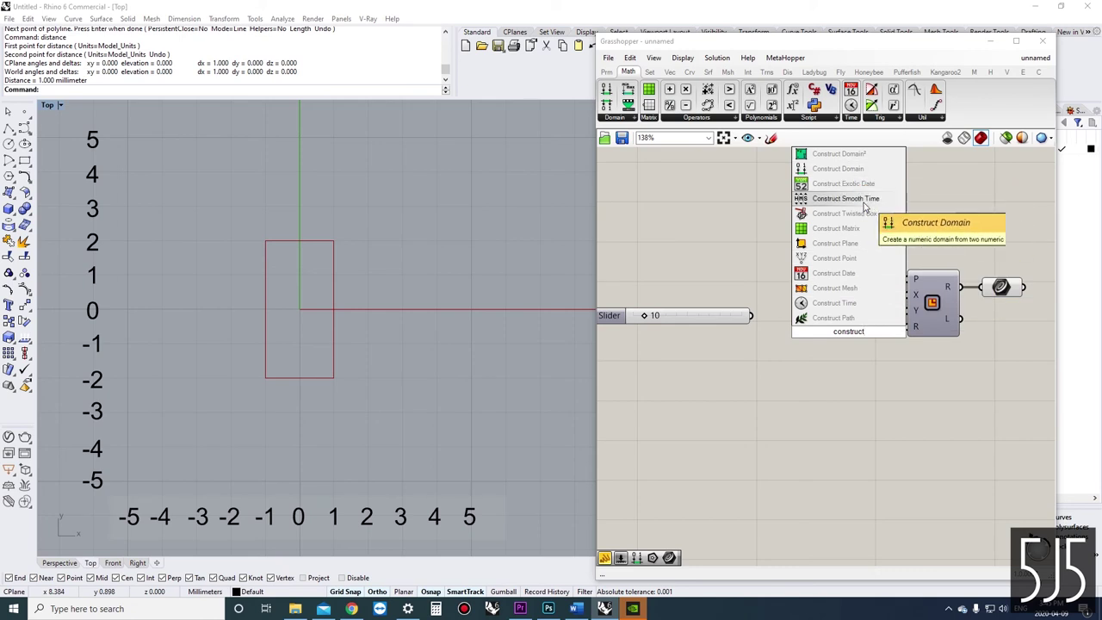
pyautogui.click(848, 173)
# Build two Construct Domain components, each fed by its own domain start and domain end sliders.
pyautogui.moveTo(725, 324); pyautogui.dragTo(799, 303)
pyautogui.moveTo(732, 297); pyautogui.dragTo(812, 287)
pyautogui.moveTo(849, 339); pyautogui.dragTo(742, 272)
pyautogui.moveTo(837, 298)
pyautogui.mouseDown()
pyautogui.moveTo(839, 336)
pyautogui.moveTo(825, 340)
pyautogui.moveTo(824, 296)
pyautogui.mouseUp()
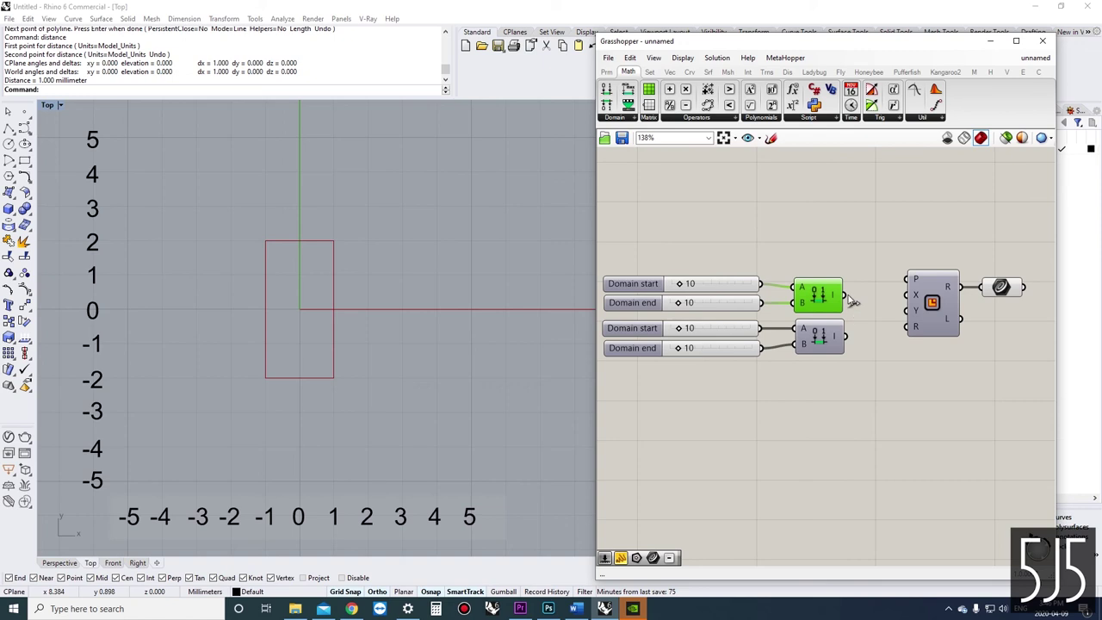
# Connect the first domain to the Rectangle's X size and the second to its Y size, and move the Rectangle closer.
pyautogui.moveTo(846, 296); pyautogui.dragTo(910, 294)
pyautogui.moveTo(846, 336); pyautogui.dragTo(911, 312)
pyautogui.moveTo(1001, 357); pyautogui.dragTo(934, 279)
pyautogui.moveTo(934, 284); pyautogui.dragTo(910, 295)
pyautogui.click(873, 261)
pyautogui.moveTo(712, 278); pyautogui.dragTo(746, 273, button='right')
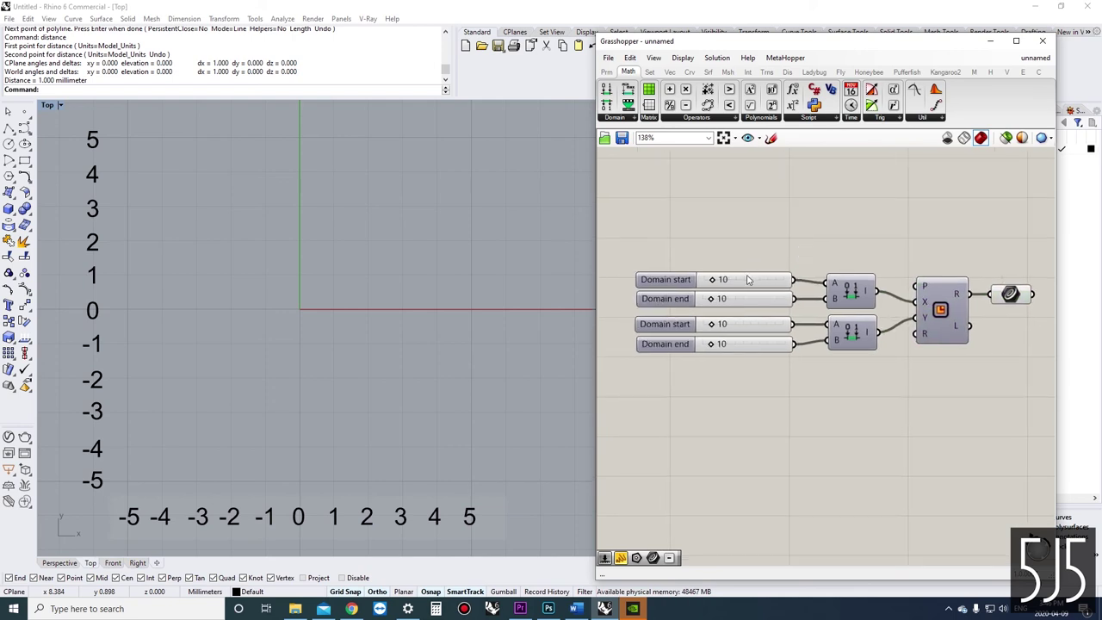
# Set a slider's range from -10 to 10 with value 0, and use copies of it for all start and end values.
pyautogui.moveTo(711, 299); pyautogui.dragTo(732, 300)
pyautogui.moveTo(713, 343); pyautogui.dragTo(740, 343)
pyautogui.moveTo(712, 280); pyautogui.dragTo(705, 279)
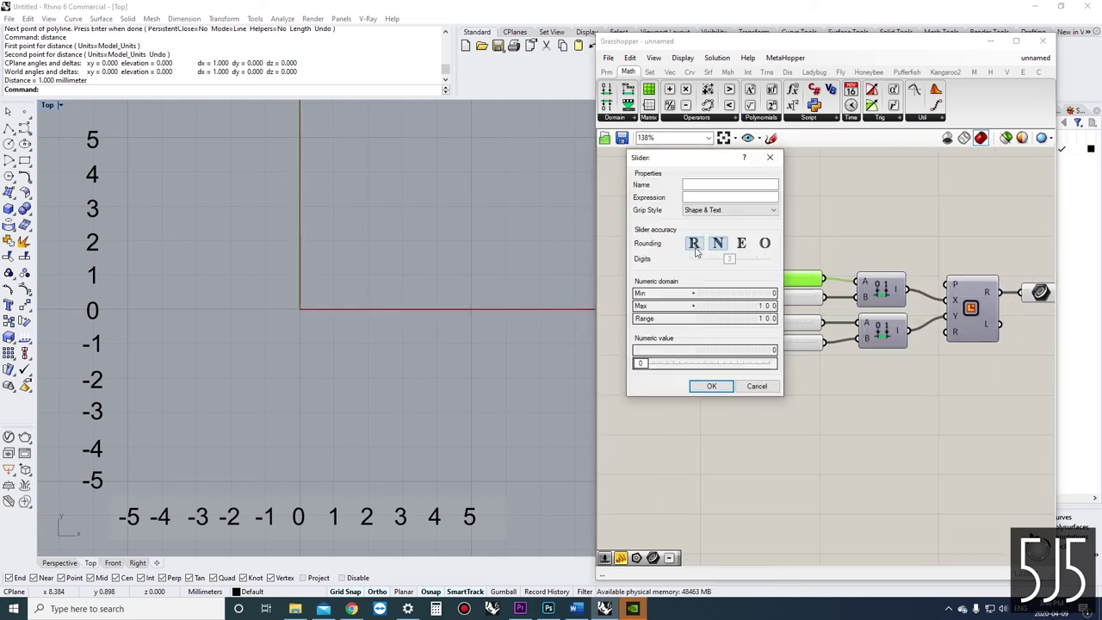
pyautogui.doubleClick(695, 293)
pyautogui.keyDown('alt'); pyautogui.moveTo(679, 305); pyautogui.dragTo(686, 314); pyautogui.keyUp('alt')
# Align the four domain sliders and space them evenly beside the Construct Domain components.
pyautogui.moveTo(804, 369); pyautogui.dragTo(734, 238)
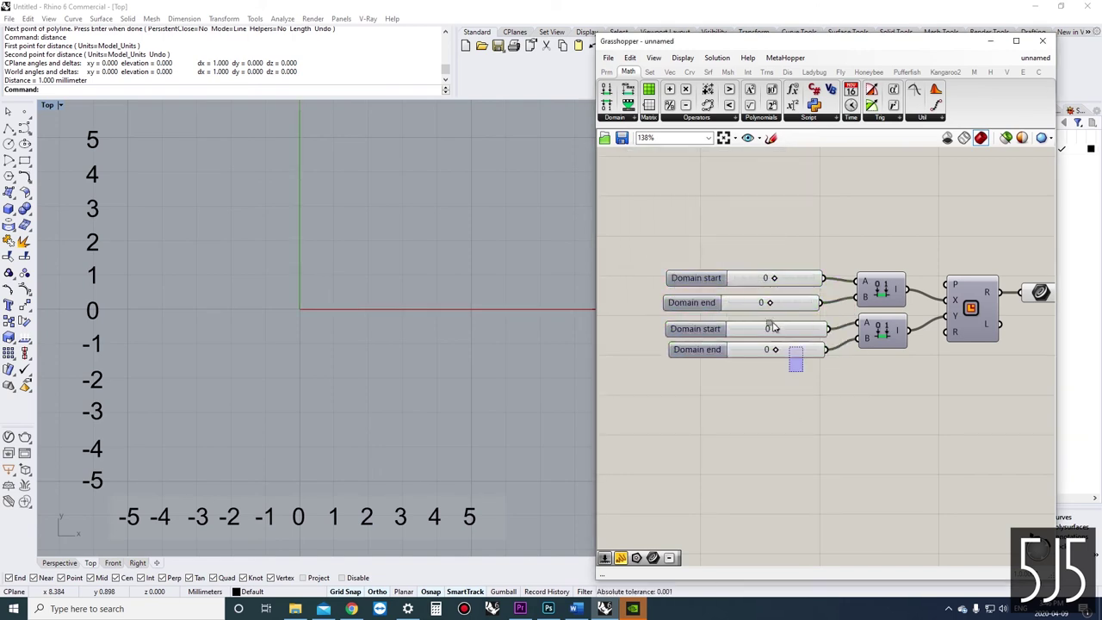
pyautogui.click(831, 315)
pyautogui.moveTo(736, 370); pyautogui.dragTo(658, 327)
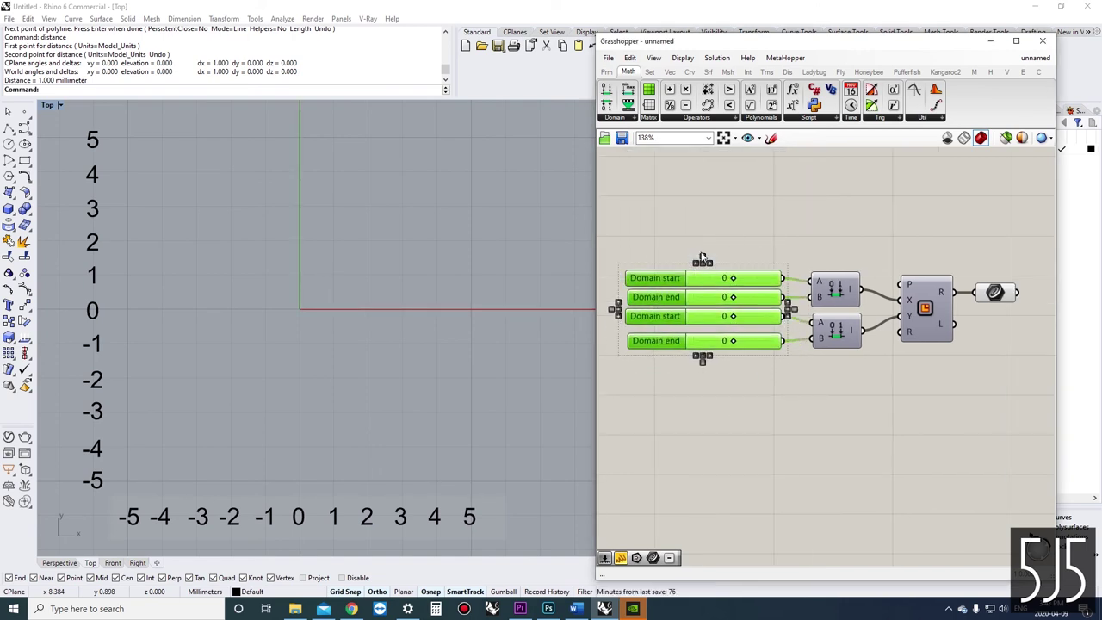
pyautogui.click(702, 255)
pyautogui.click(726, 248)
# Set the domain start to -5 and the domain end to 5 for both the X and Y sizes.
pyautogui.scroll(1, 734, 276)
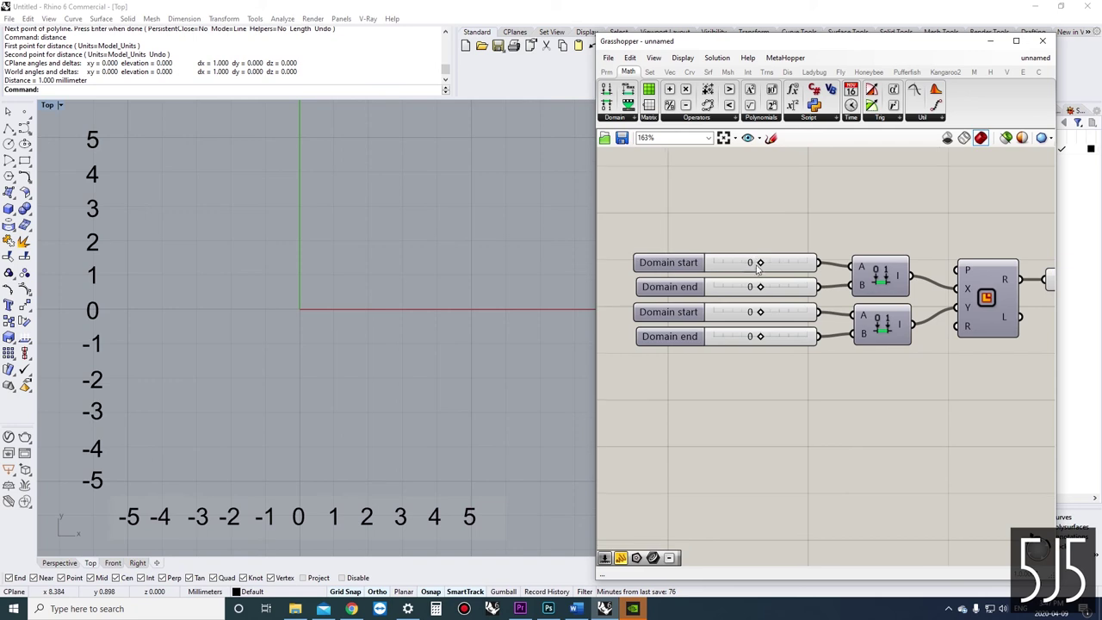
pyautogui.moveTo(738, 274)
pyautogui.mouseDown()
pyautogui.moveTo(688, 273)
pyautogui.moveTo(785, 274)
pyautogui.moveTo(735, 286)
pyautogui.moveTo(689, 273)
pyautogui.moveTo(718, 274)
pyautogui.mouseUp()
pyautogui.moveTo(753, 298); pyautogui.dragTo(746, 319, button='right')
pyautogui.moveTo(733, 317); pyautogui.dragTo(755, 319)
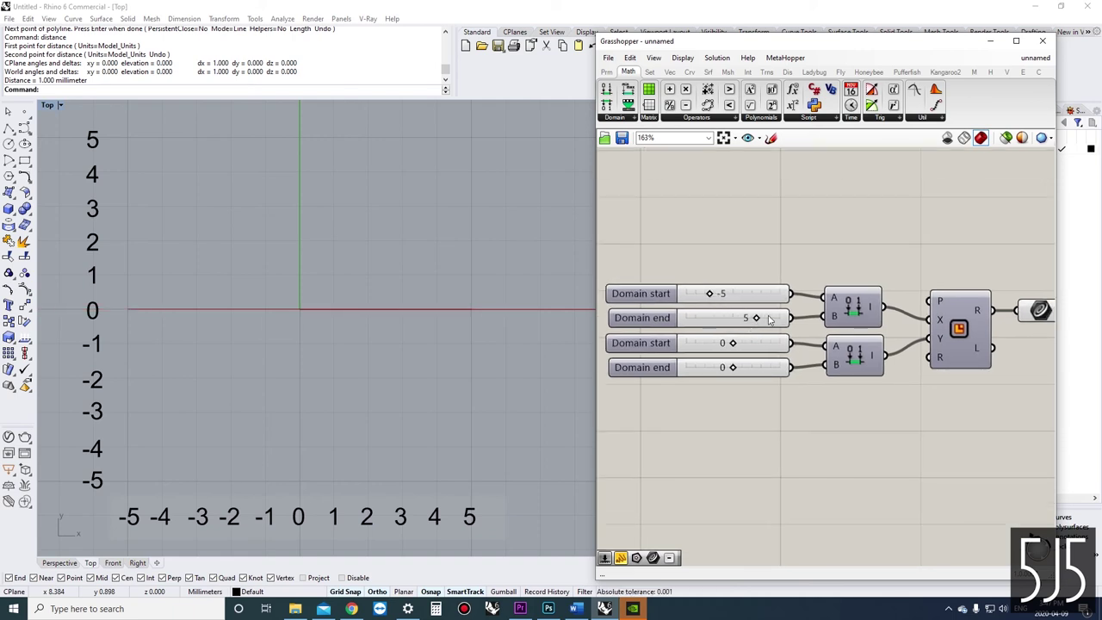
pyautogui.scroll(-2, 756, 317)
pyautogui.moveTo(900, 307)
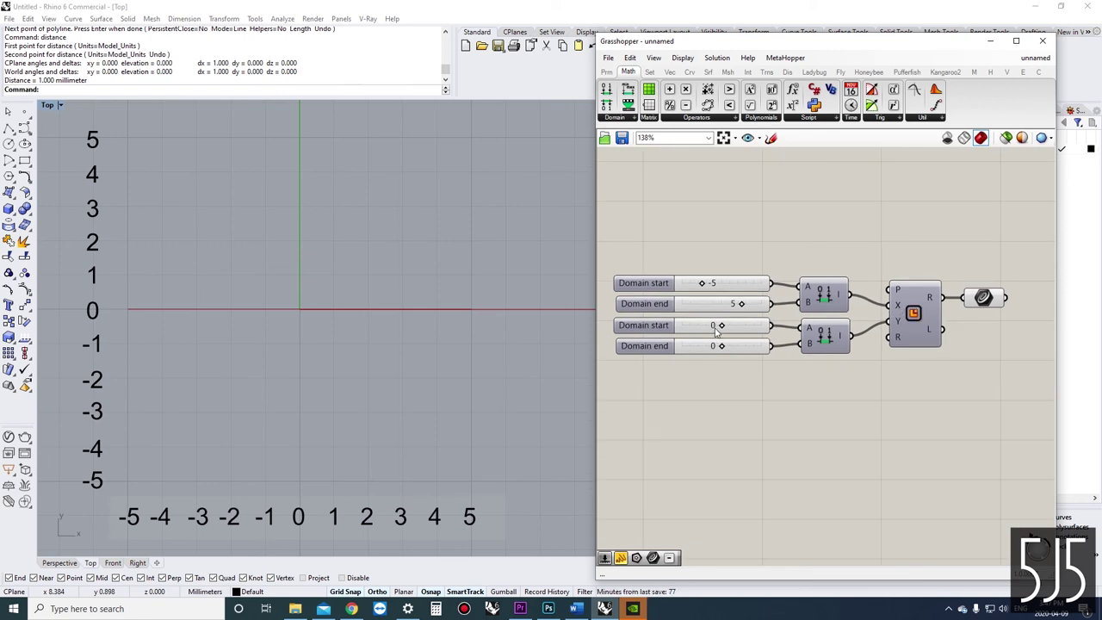
pyautogui.scroll(2, 716, 331)
pyautogui.moveTo(731, 327); pyautogui.dragTo(760, 355)
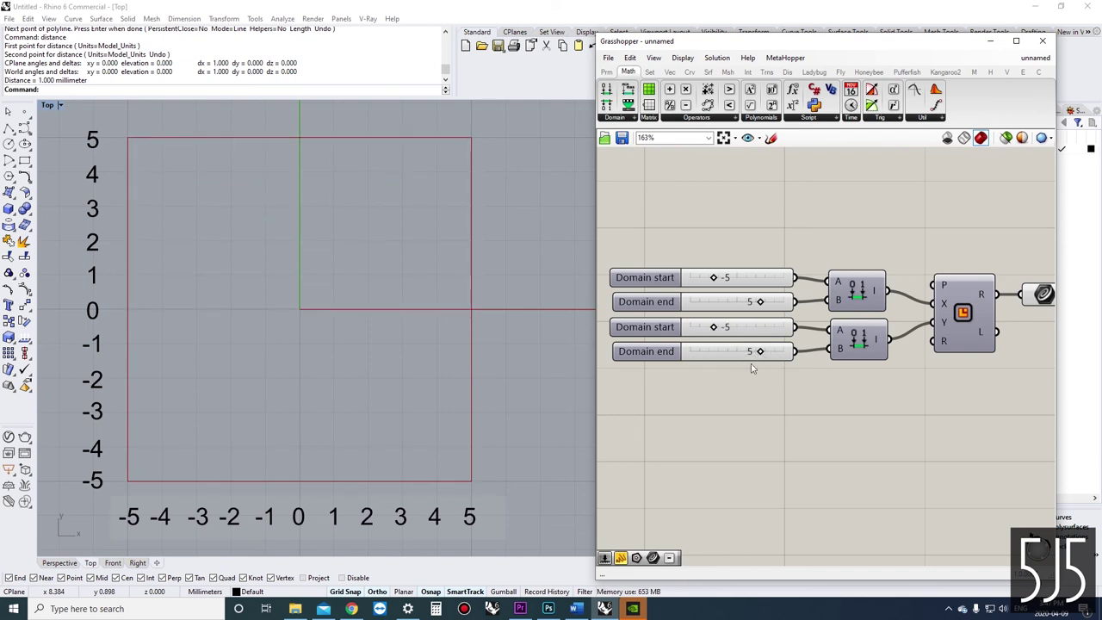
# Move the Rectangle and its output geometry container closer to the Construct Domain components.
pyautogui.scroll(-2, 876, 394)
pyautogui.scroll(1, 886, 355)
pyautogui.scroll(1, 895, 379)
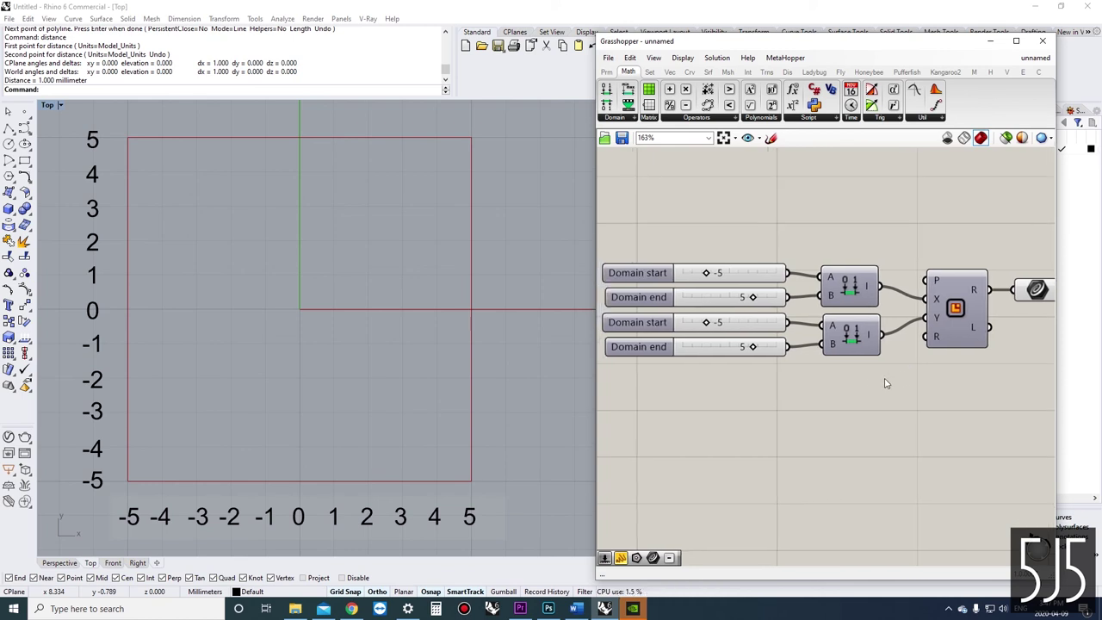
pyautogui.moveTo(941, 328); pyautogui.dragTo(928, 332)
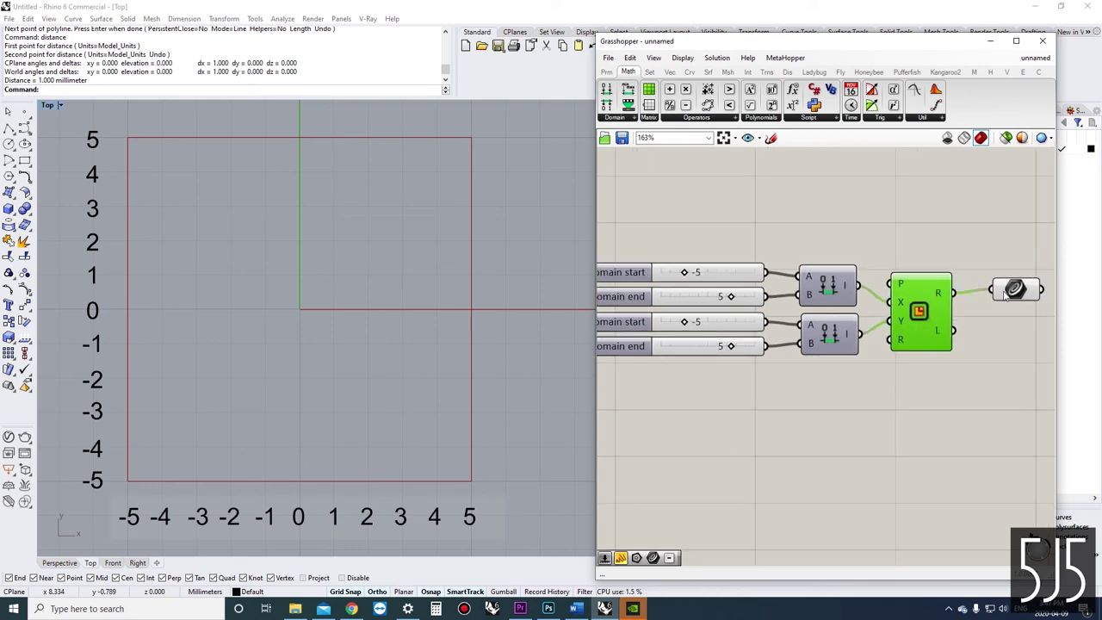
pyautogui.moveTo(1007, 291); pyautogui.dragTo(997, 294)
pyautogui.click(964, 380)
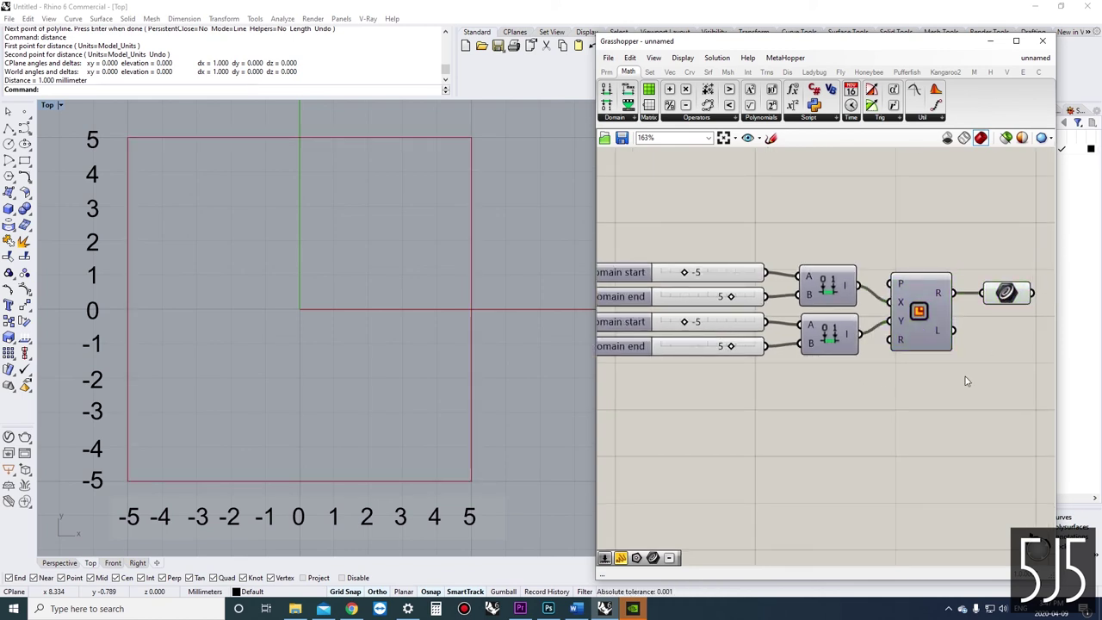
# Widen the Grasshopper window so the whole rectangle definition fits on the canvas.
pyautogui.scroll(-2, 852, 415)
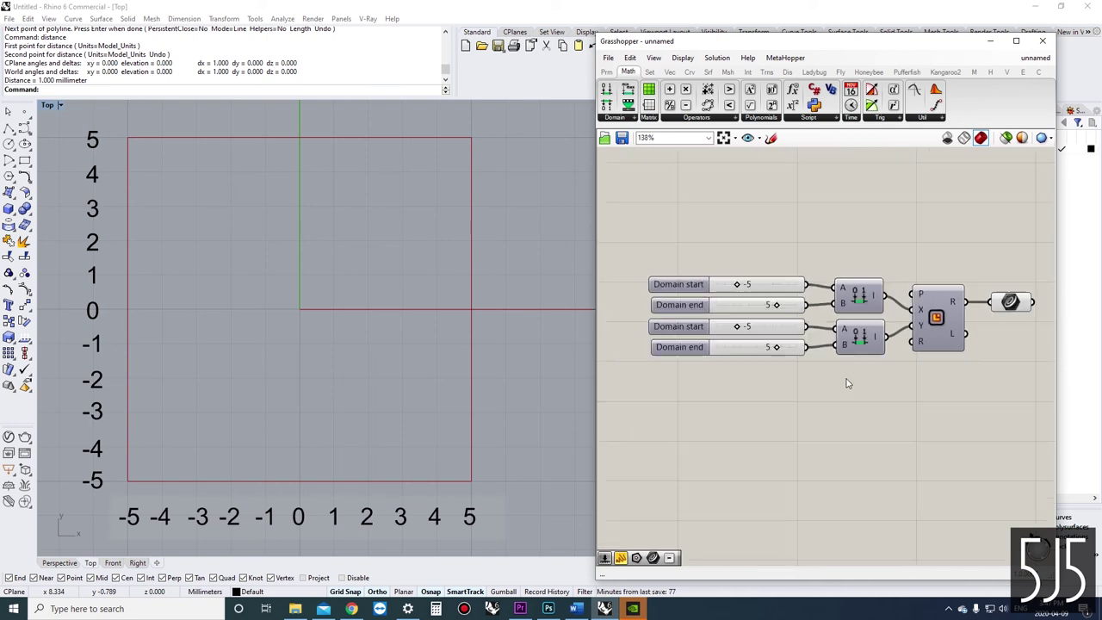
pyautogui.scroll(1, 775, 264)
pyautogui.scroll(-1, 752, 253)
pyautogui.moveTo(775, 264); pyautogui.dragTo(739, 252, button='right')
pyautogui.moveTo(598, 273); pyautogui.dragTo(535, 258)
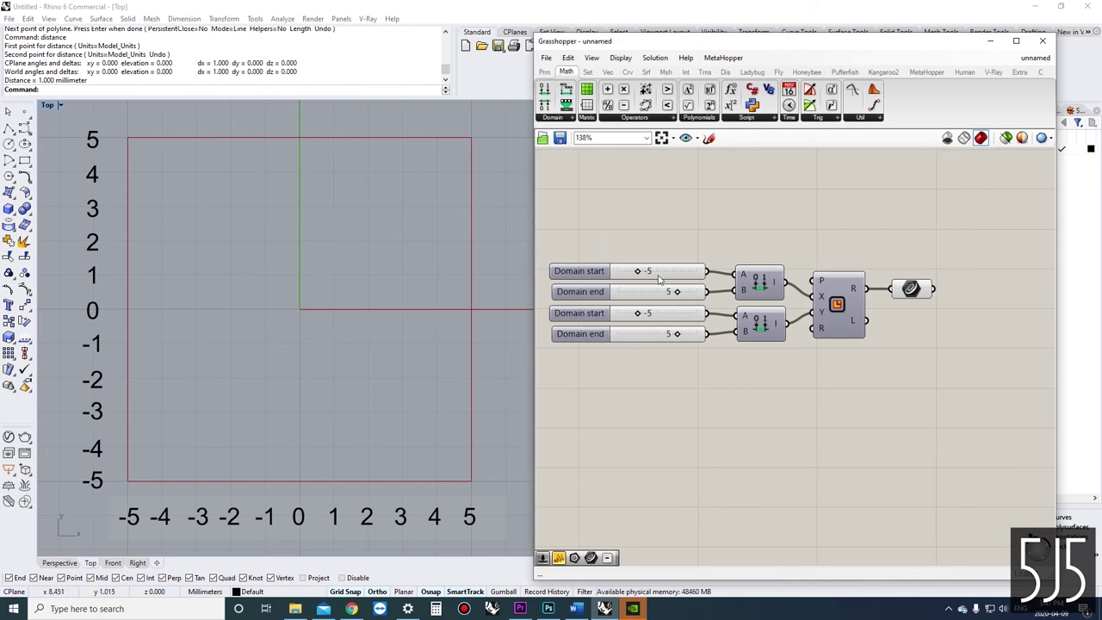
pyautogui.moveTo(716, 245); pyautogui.dragTo(725, 241, button='right')
# Set the X domain's start to -3, the Y domain's start to -1 and the Y domain's end to 3.
pyautogui.moveTo(649, 270)
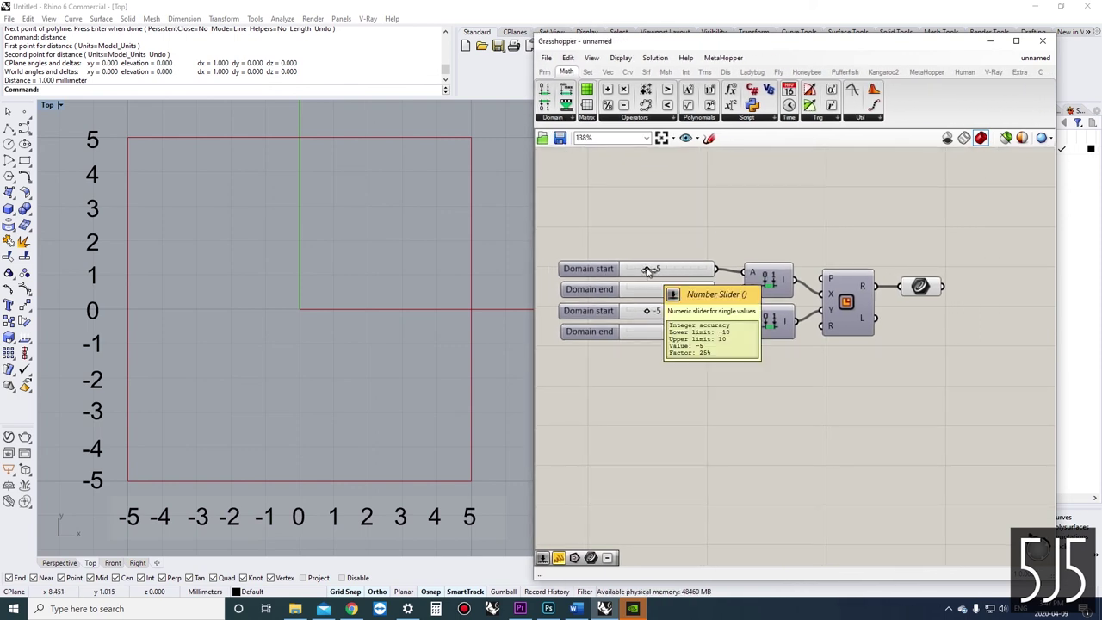
pyautogui.moveTo(654, 272); pyautogui.dragTo(730, 275)
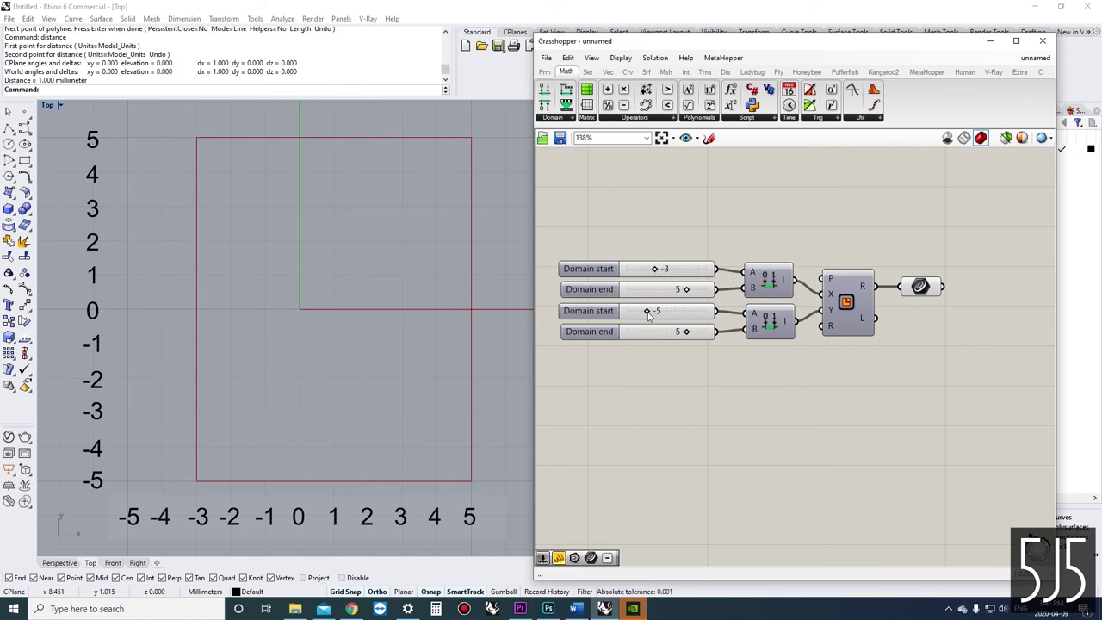
pyautogui.moveTo(648, 313); pyautogui.dragTo(790, 318)
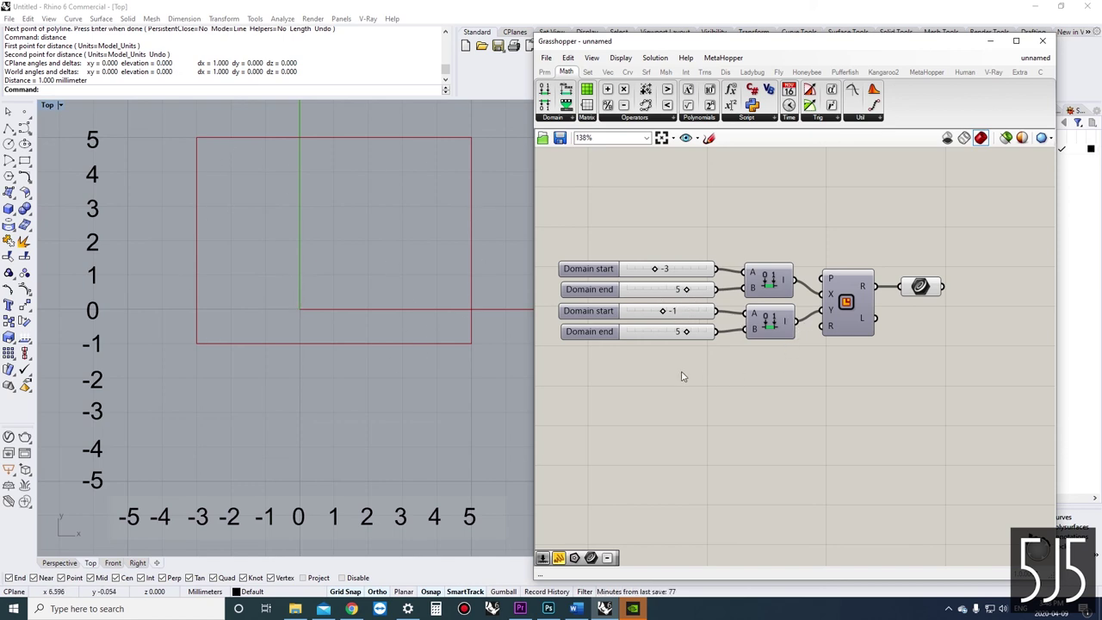
pyautogui.moveTo(685, 332); pyautogui.dragTo(677, 335)
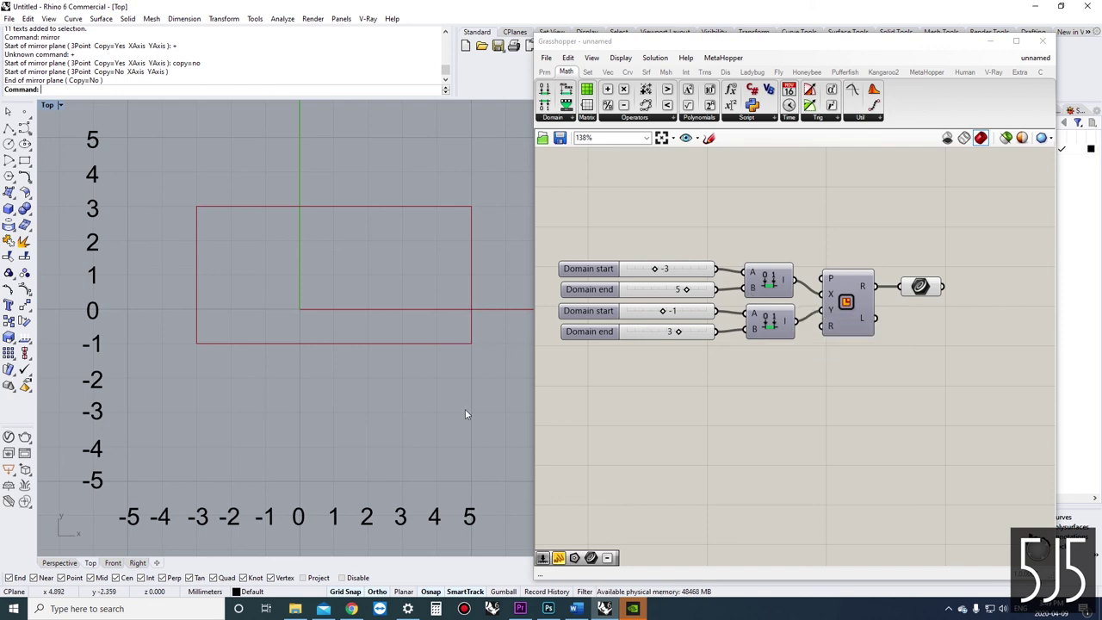
# Shift the Construct Domain components, Rectangle and output container slightly closer to the sliders.
pyautogui.click(655, 314)
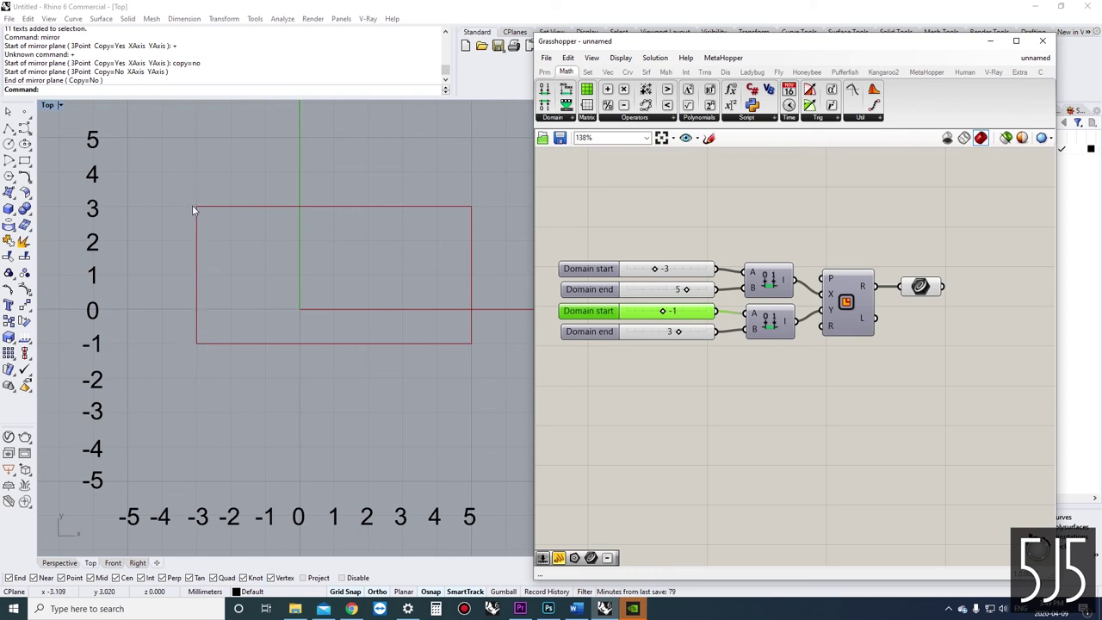
pyautogui.click(718, 416)
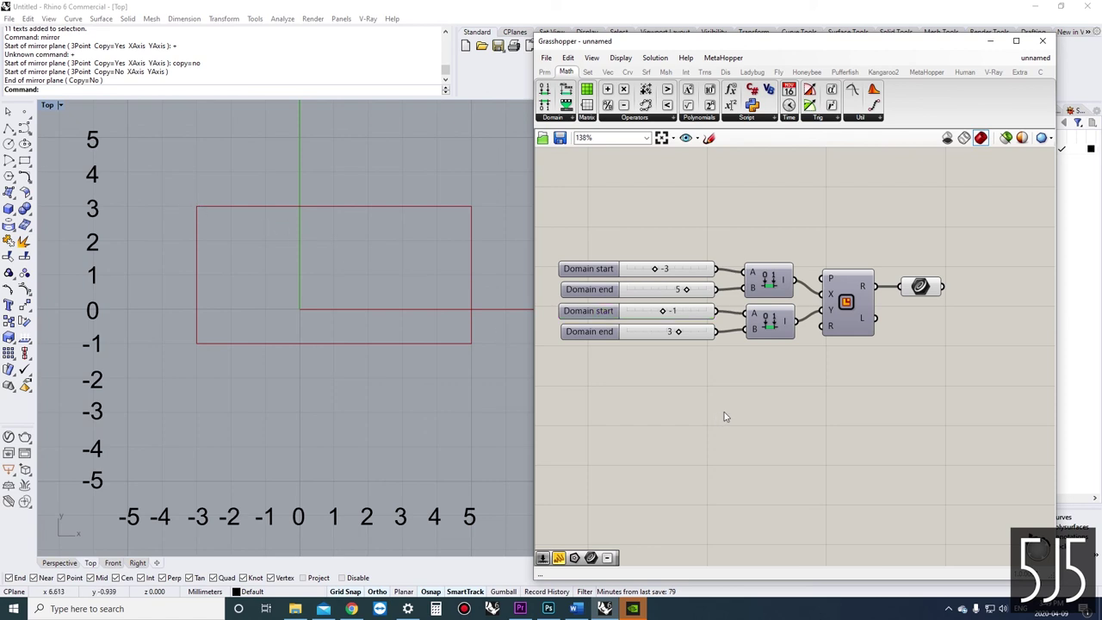
pyautogui.moveTo(962, 359); pyautogui.dragTo(770, 258)
pyautogui.moveTo(773, 277); pyautogui.dragTo(761, 277)
pyautogui.click(806, 270)
pyautogui.moveTo(955, 367); pyautogui.dragTo(832, 293)
pyautogui.click(812, 244)
# Nudge the output geometry container slightly towards the Rectangle.
pyautogui.scroll(-2, 814, 364)
pyautogui.scroll(2, 805, 364)
pyautogui.scroll(-1, 804, 396)
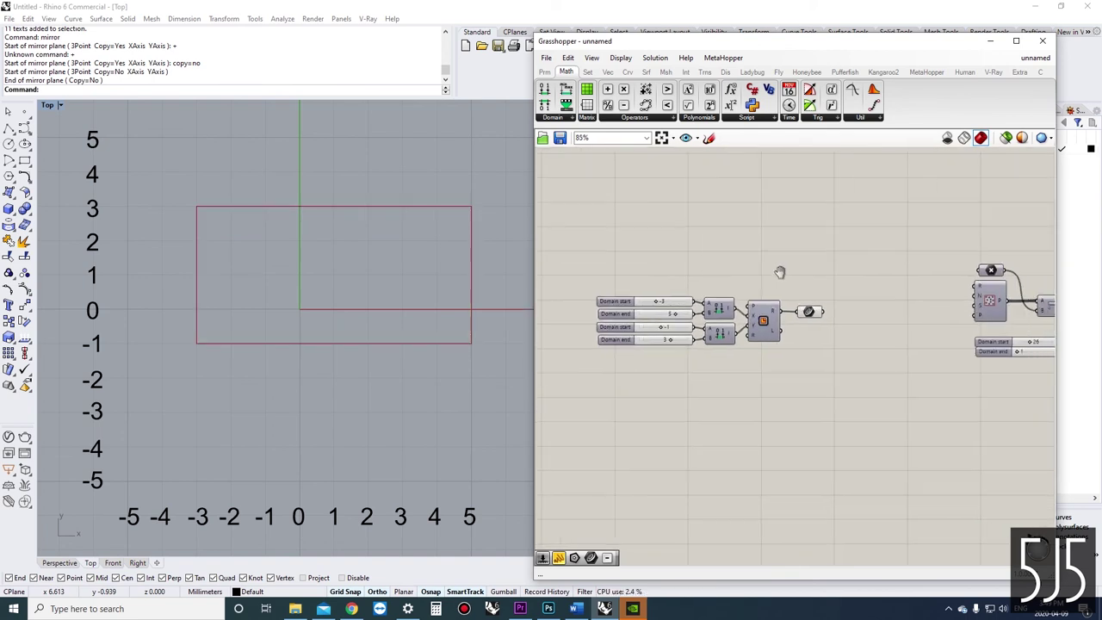
pyautogui.scroll(1, 792, 351)
pyautogui.scroll(1, 782, 351)
pyautogui.moveTo(781, 351); pyautogui.dragTo(826, 357, button='right')
pyautogui.scroll(-1, 804, 367)
pyautogui.moveTo(835, 310); pyautogui.dragTo(830, 309)
pyautogui.click(840, 367)
# Tighten the layout by moving the Rectangle and its output container slightly closer to the Construct Domain components.
pyautogui.scroll(-1, 840, 366)
pyautogui.moveTo(802, 378); pyautogui.dragTo(776, 375, button='right')
pyautogui.scroll(2, 777, 378)
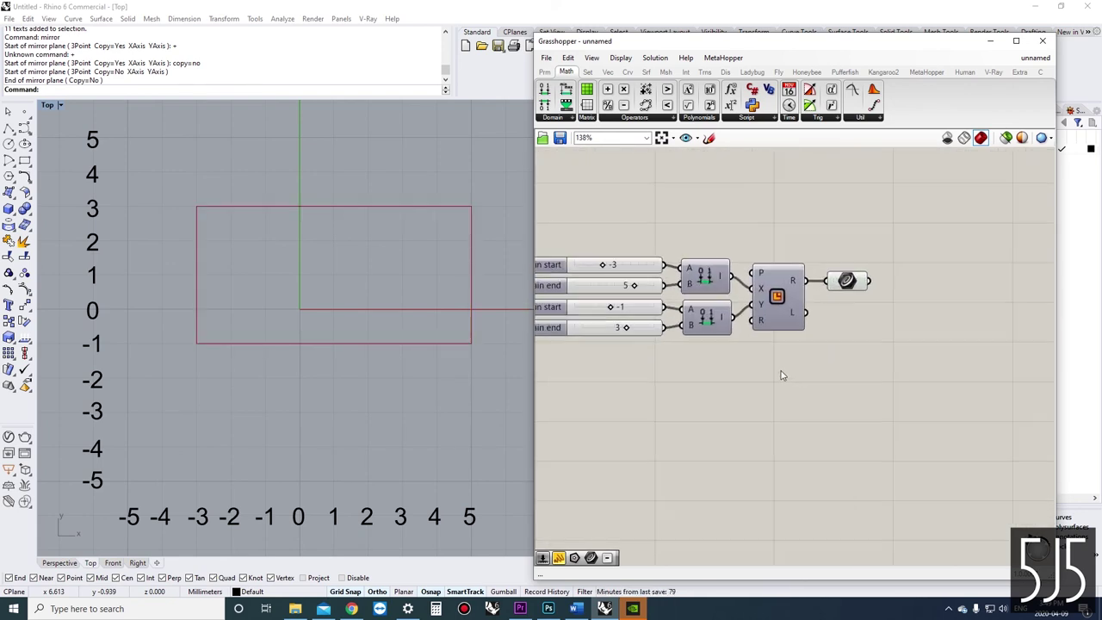
pyautogui.scroll(-2, 819, 375)
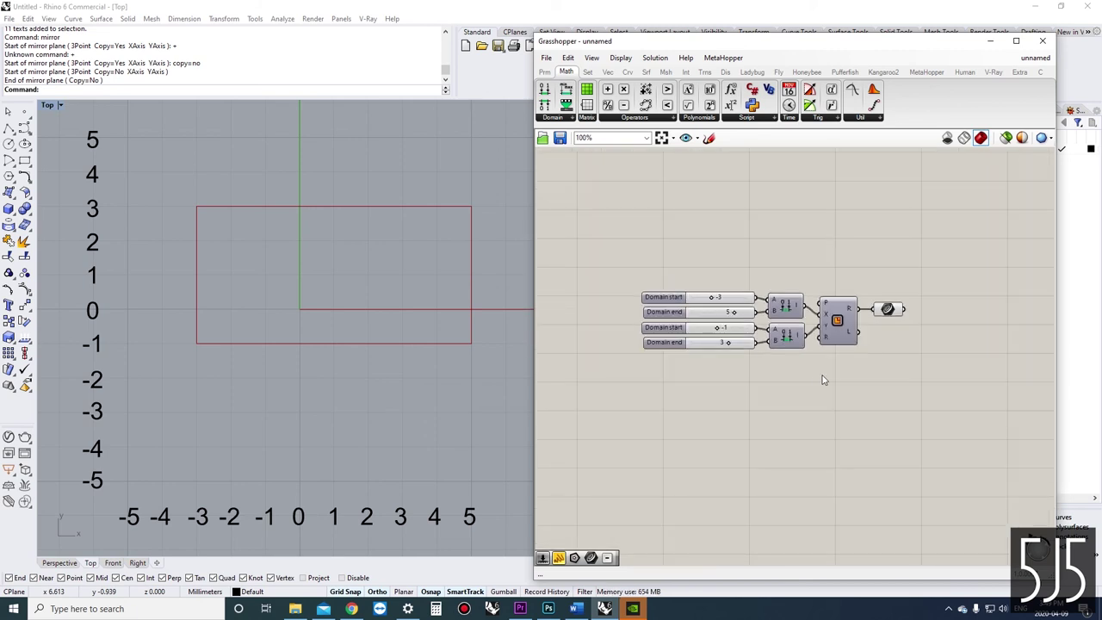
pyautogui.scroll(1, 825, 391)
pyautogui.click(832, 351)
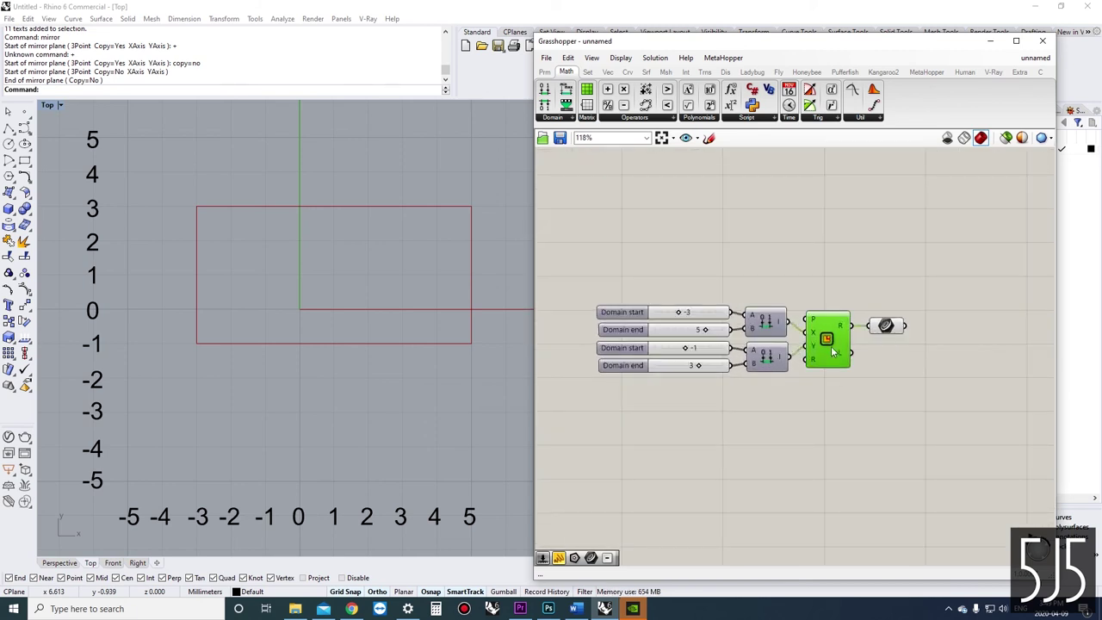
pyautogui.click(885, 326)
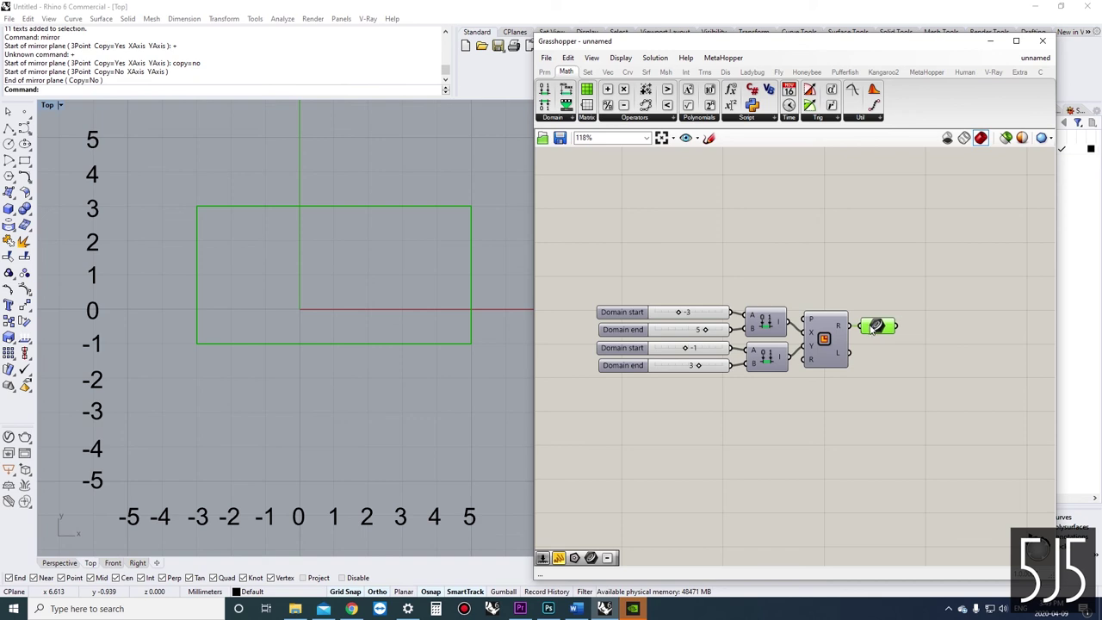
# Move a group of earlier example components to a new place on the canvas.
pyautogui.scroll(-7, 890, 349)
pyautogui.scroll(-2, 780, 404)
pyautogui.moveTo(779, 404); pyautogui.dragTo(715, 322, button='right')
pyautogui.moveTo(930, 496); pyautogui.dragTo(647, 352)
pyautogui.moveTo(899, 428); pyautogui.dragTo(869, 325)
pyautogui.click(848, 377)
# Review the Sub List, distance-remapping and rectangle examples that use Construct Domain.
pyautogui.scroll(10, 701, 278)
pyautogui.click(749, 333)
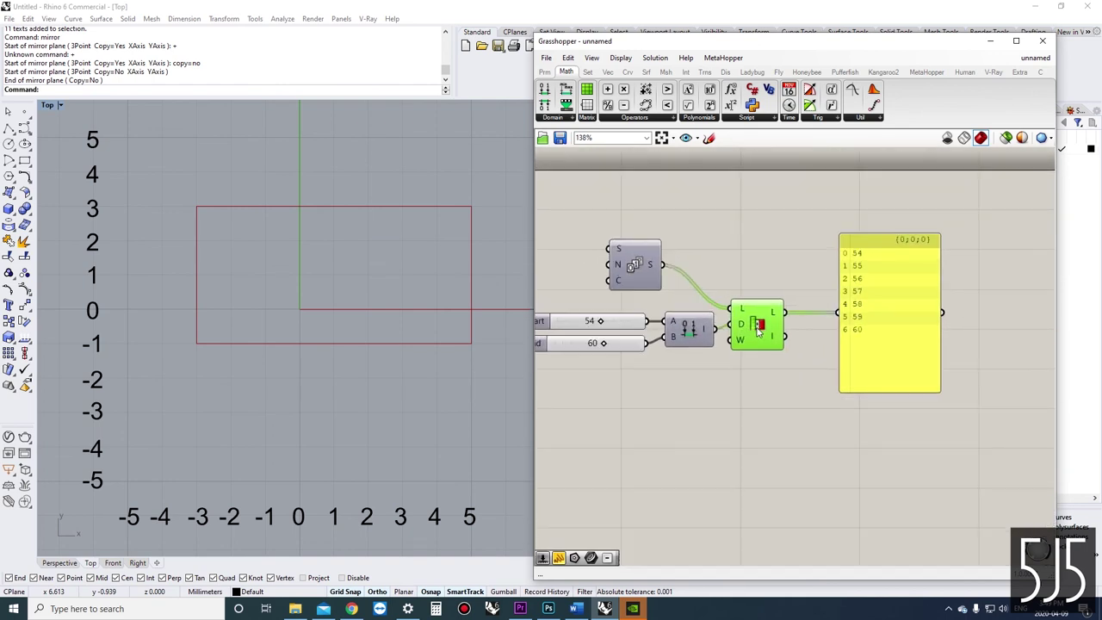
pyautogui.scroll(-1, 762, 342)
pyautogui.scroll(-5, 800, 352)
pyautogui.moveTo(835, 366); pyautogui.dragTo(632, 305, button='right')
pyautogui.scroll(4, 866, 408)
pyautogui.moveTo(825, 407); pyautogui.dragTo(824, 379, button='right')
pyautogui.scroll(1, 843, 385)
pyautogui.scroll(-1, 833, 408)
pyautogui.scroll(1, 822, 401)
pyautogui.scroll(-1, 816, 395)
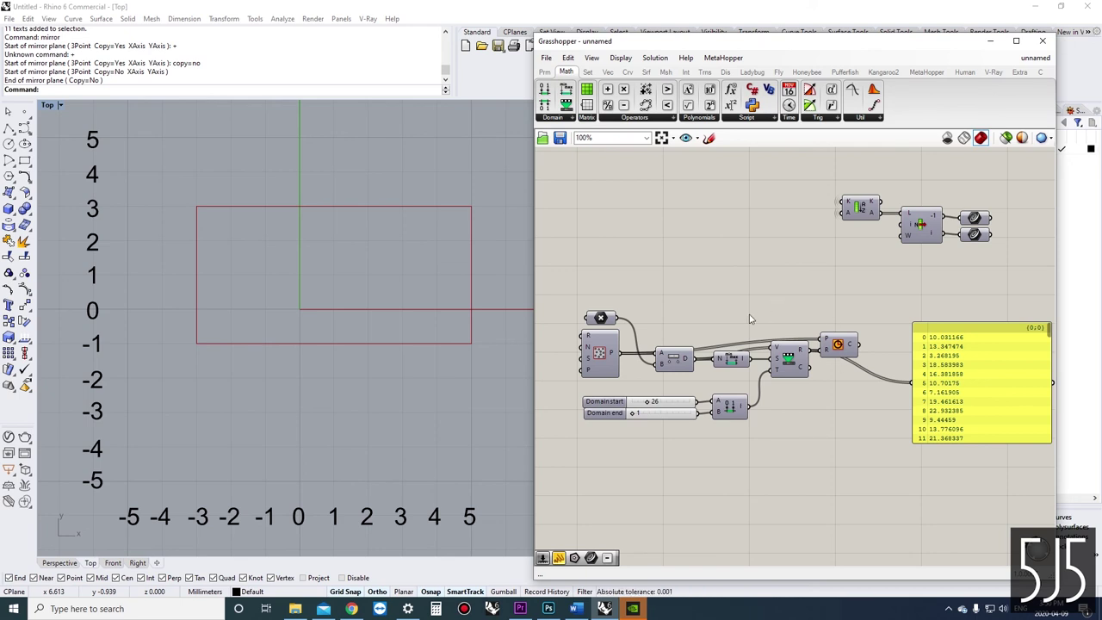
pyautogui.scroll(-4, 764, 326)
pyautogui.scroll(-1, 763, 326)
pyautogui.moveTo(763, 326); pyautogui.dragTo(870, 328, button='right')
pyautogui.scroll(8, 739, 348)
pyautogui.moveTo(771, 411); pyautogui.dragTo(837, 417, button='right')
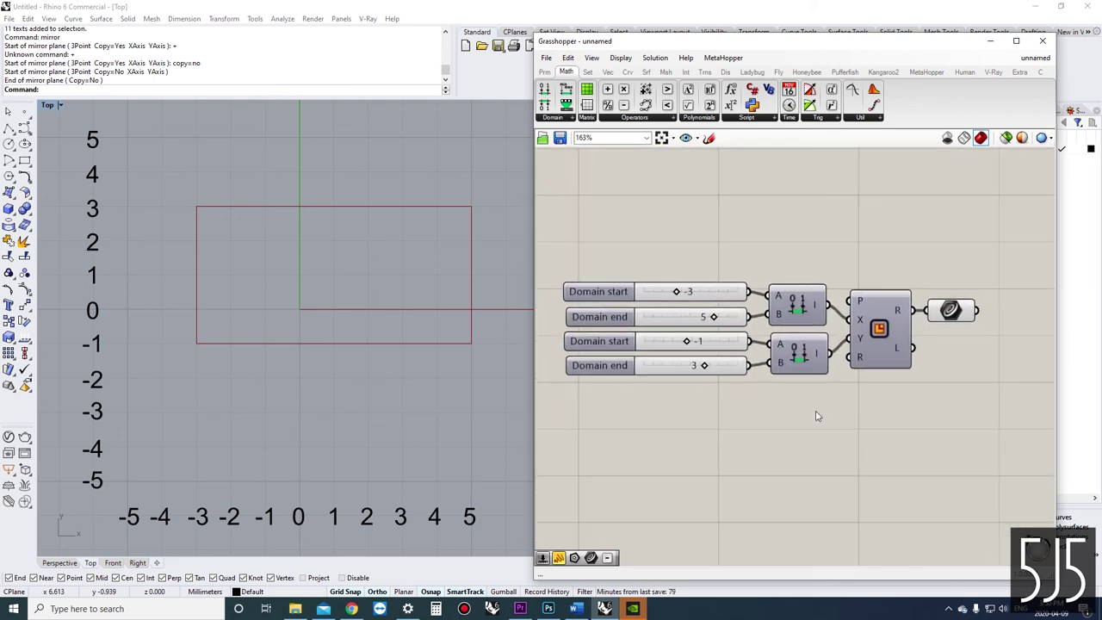